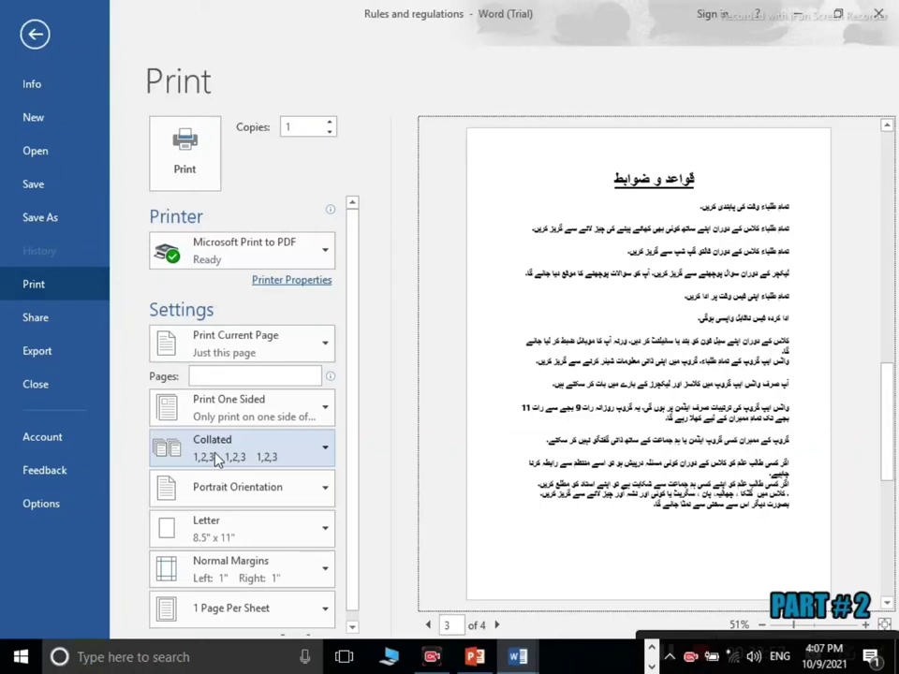
# - Keep copies collated and set a custom print range of pages 1,4,6-10
pyautogui.click(303, 456)
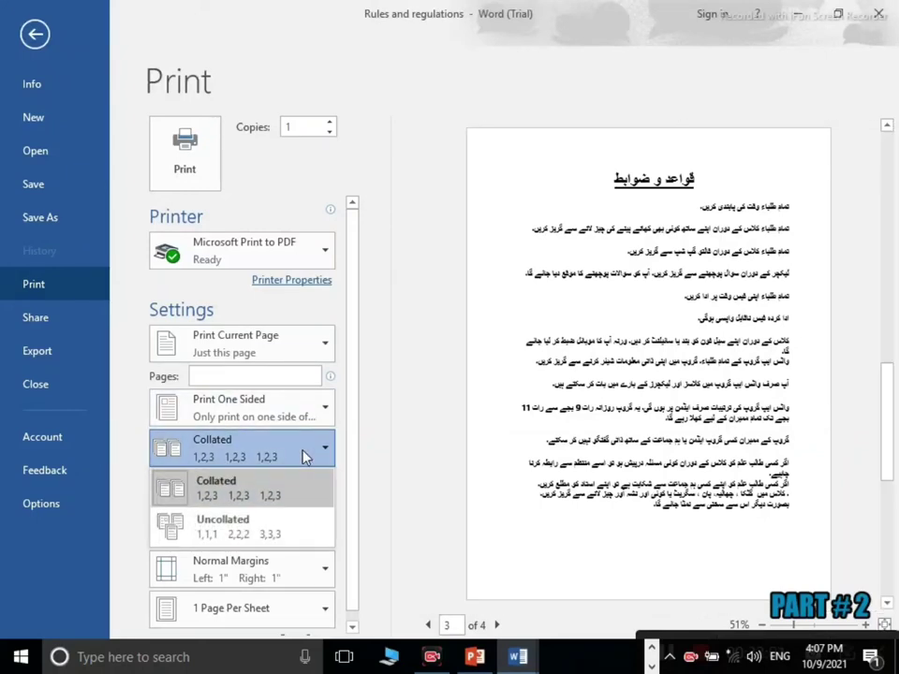
pyautogui.click(231, 499)
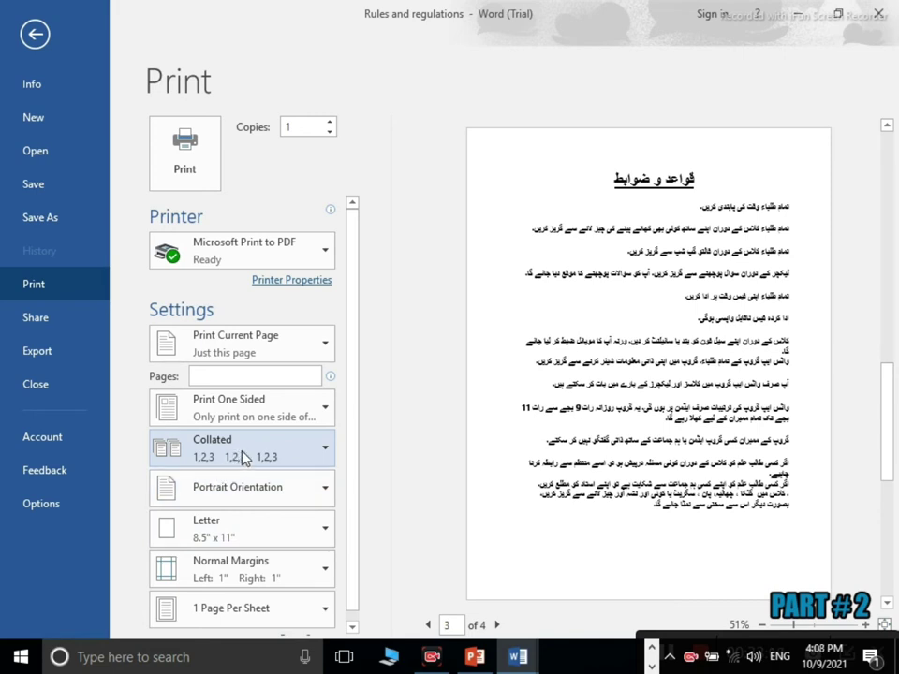
pyautogui.click(237, 375)
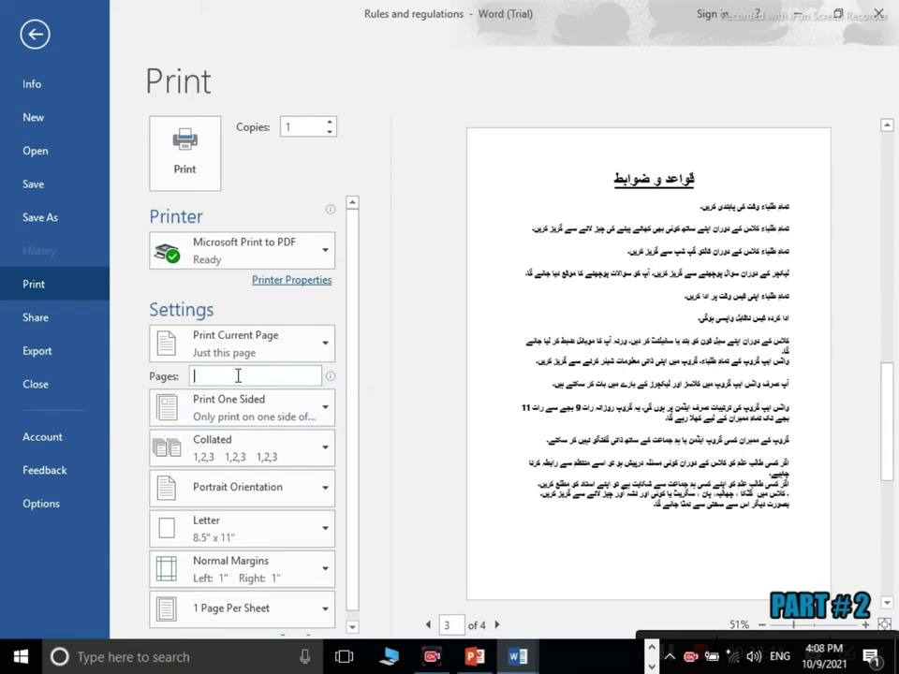
pyautogui.write('1')
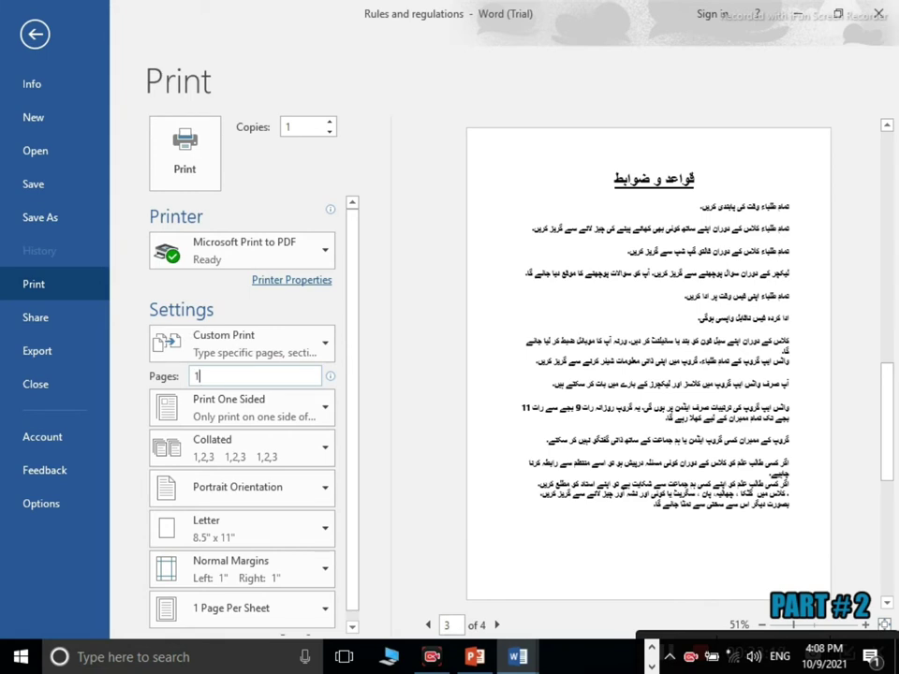
pyautogui.write(',')
pyautogui.write('4')
pyautogui.write(',6')
pyautogui.write('-1')
pyautogui.write('0')
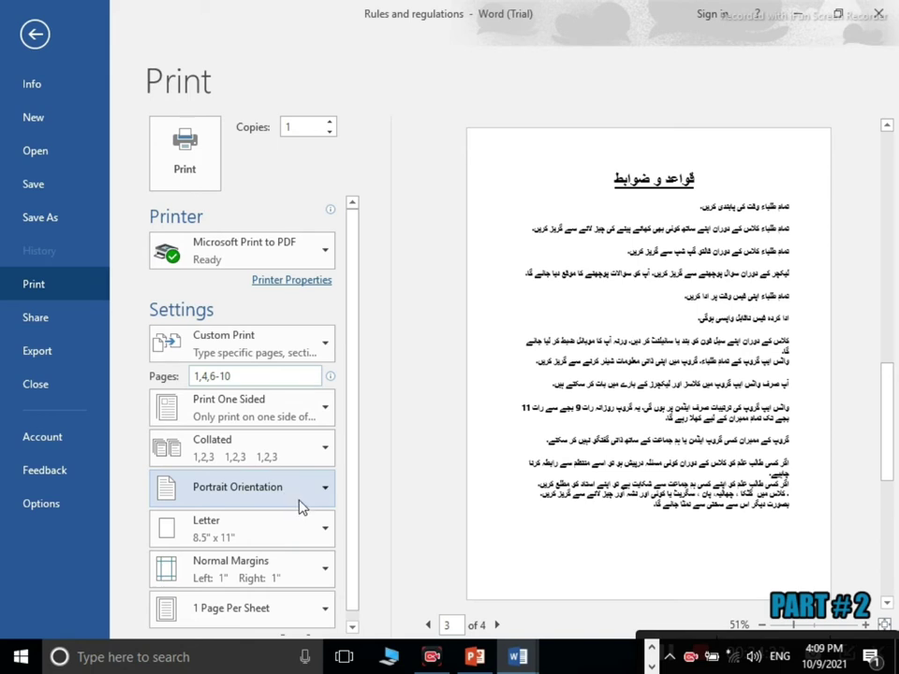
# - Change the print orientation from Portrait to Landscape Orientation
pyautogui.click(299, 499)
pyautogui.click(241, 569)
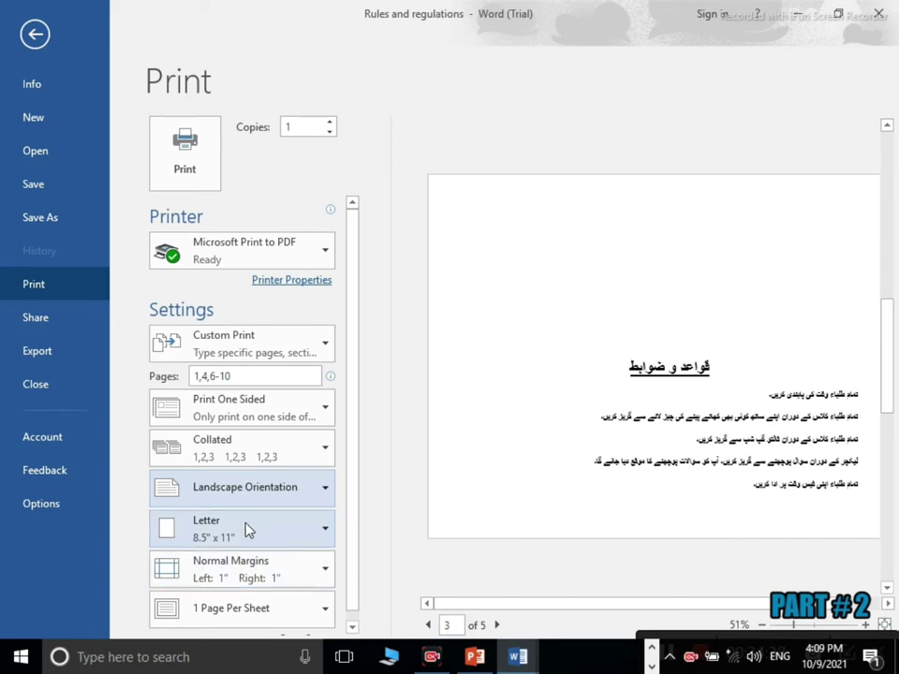
# - Try the A4 and Legal paper sizes in landscape, settling on A4 (8.27" x 11.69")
pyautogui.click(312, 533)
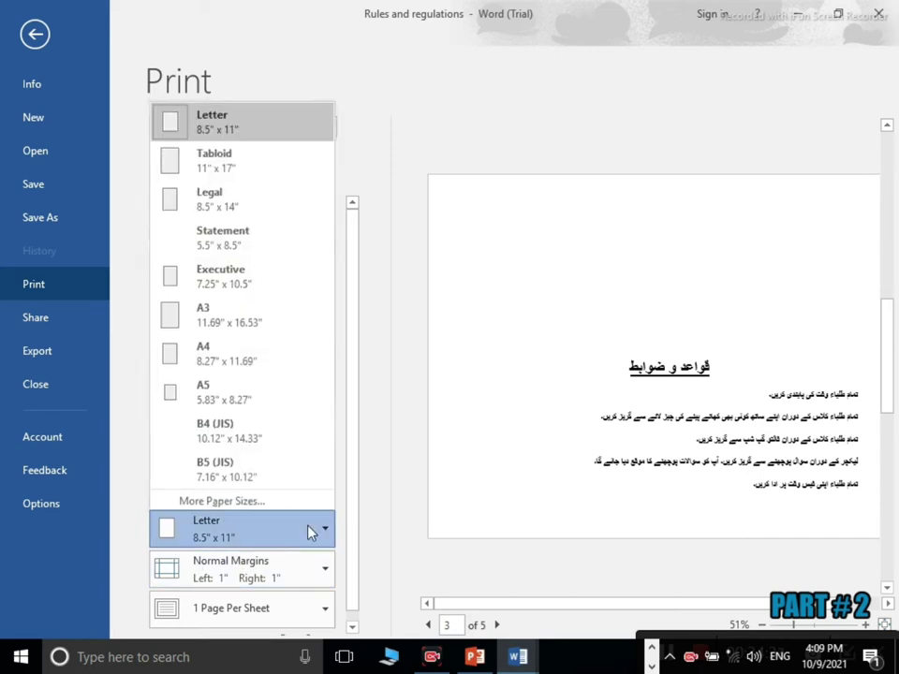
pyautogui.click(190, 349)
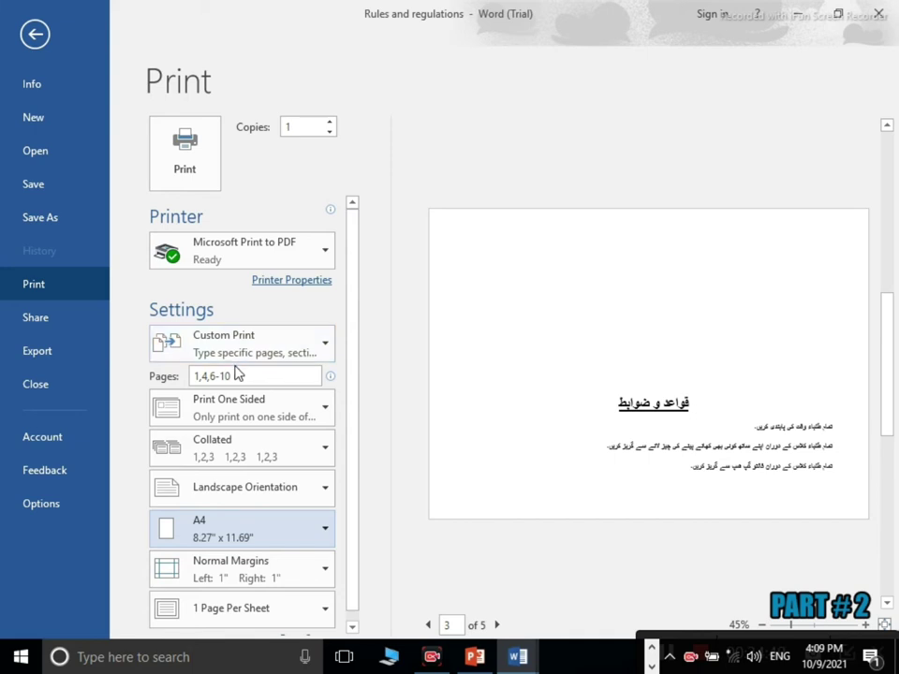
pyautogui.click(239, 533)
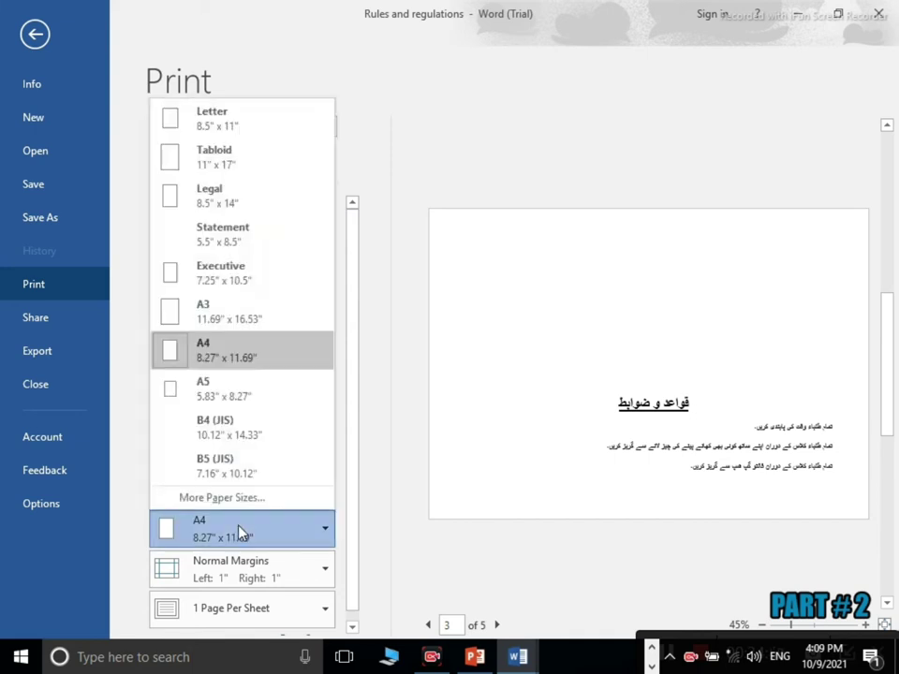
pyautogui.click(233, 208)
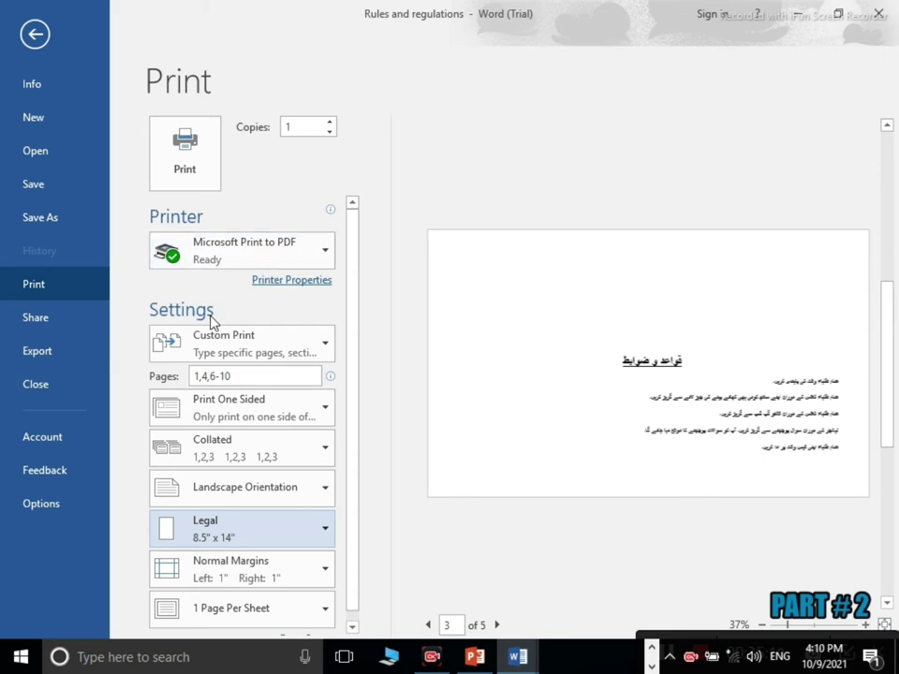
pyautogui.click(230, 489)
pyautogui.click(230, 489)
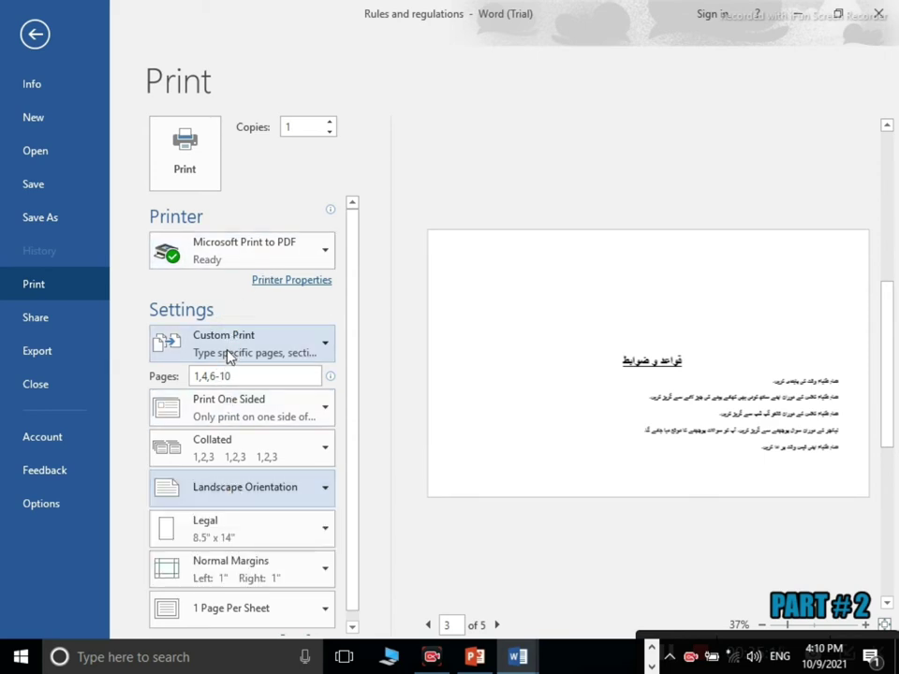
pyautogui.click(230, 531)
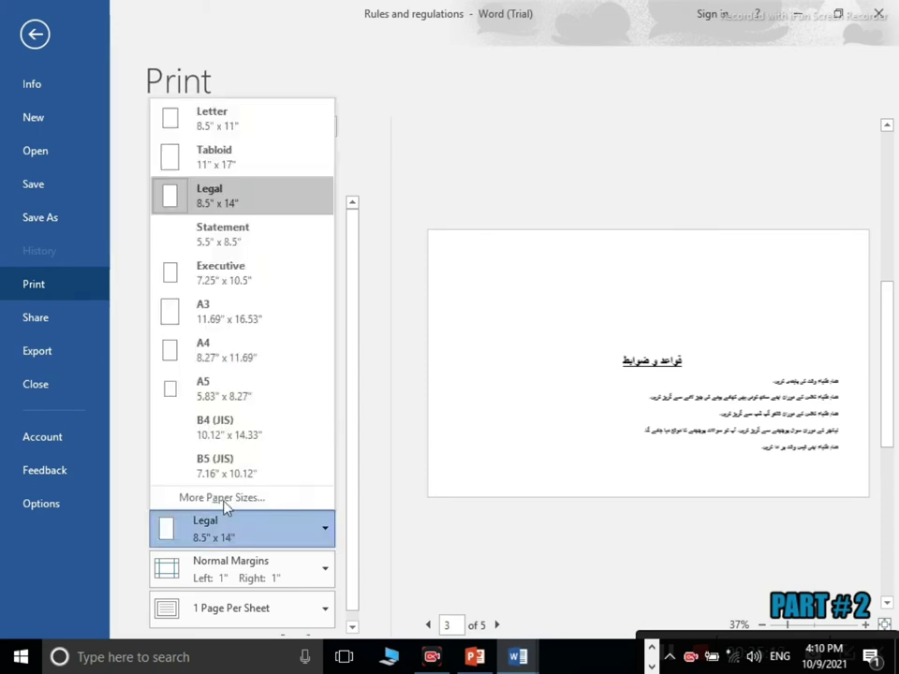
pyautogui.click(225, 365)
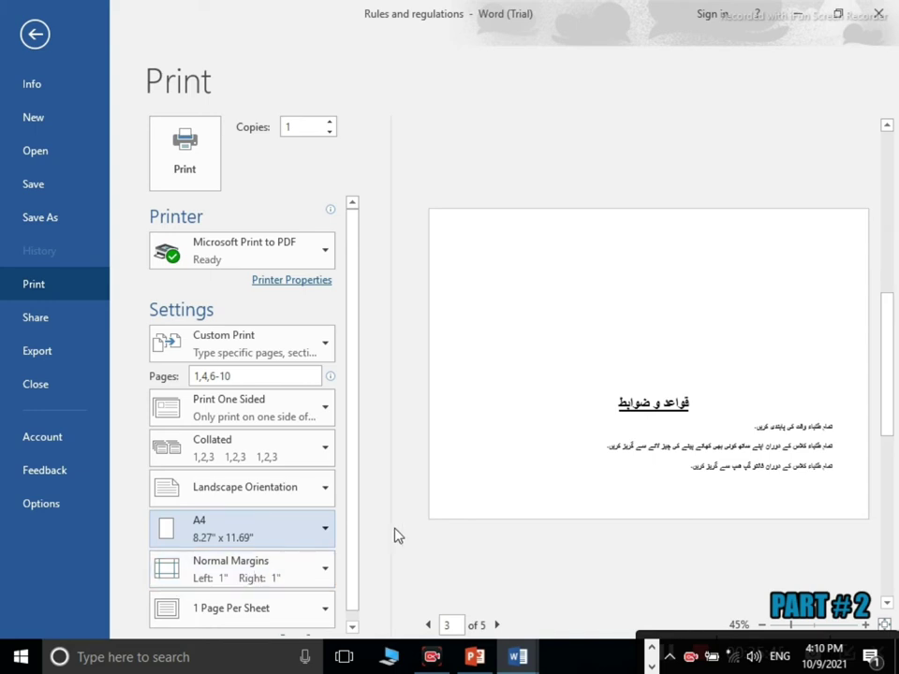
# - Preview the English Rules and Regulations first page and switch printing to Portrait Orientation
pyautogui.doubleClick(430, 625)
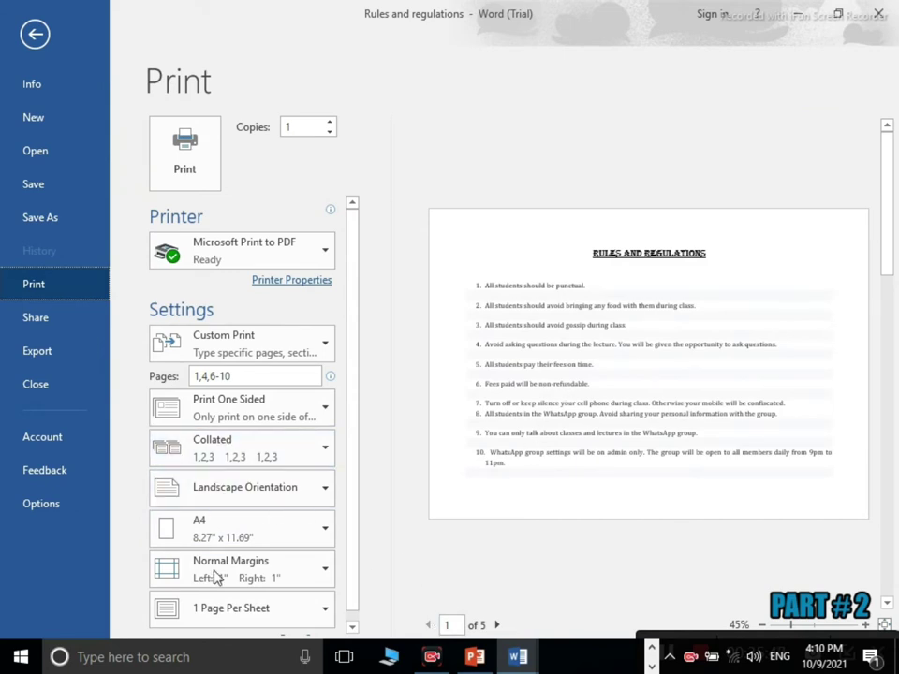
pyautogui.click(230, 496)
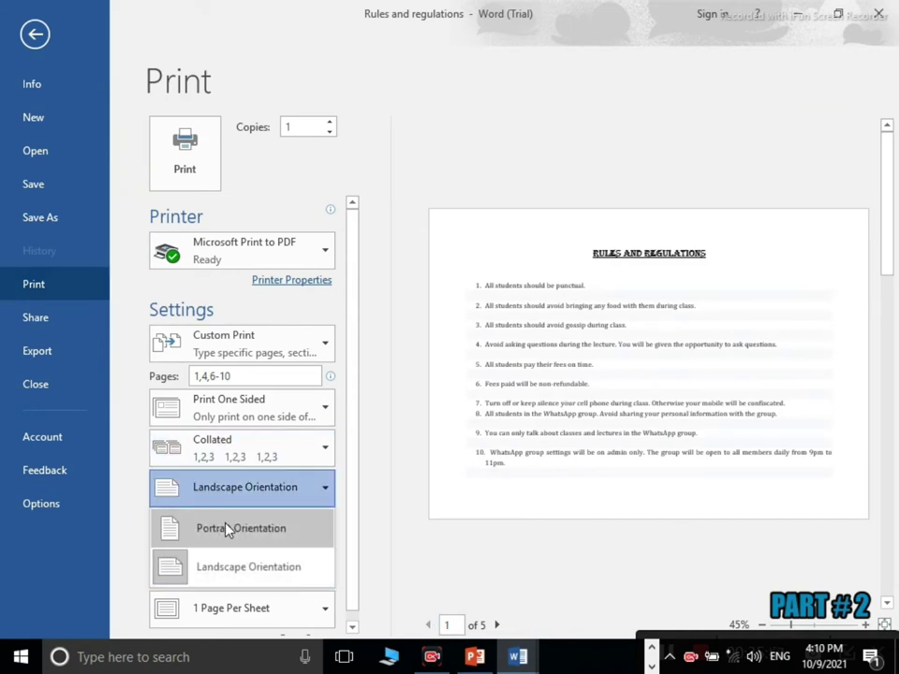
pyautogui.click(227, 531)
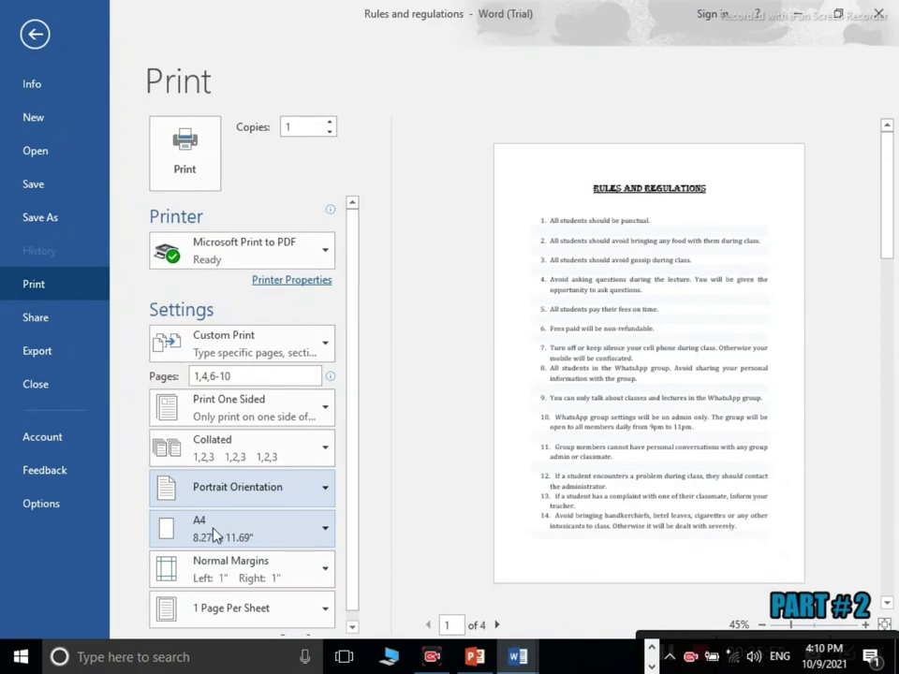
pyautogui.click(431, 656)
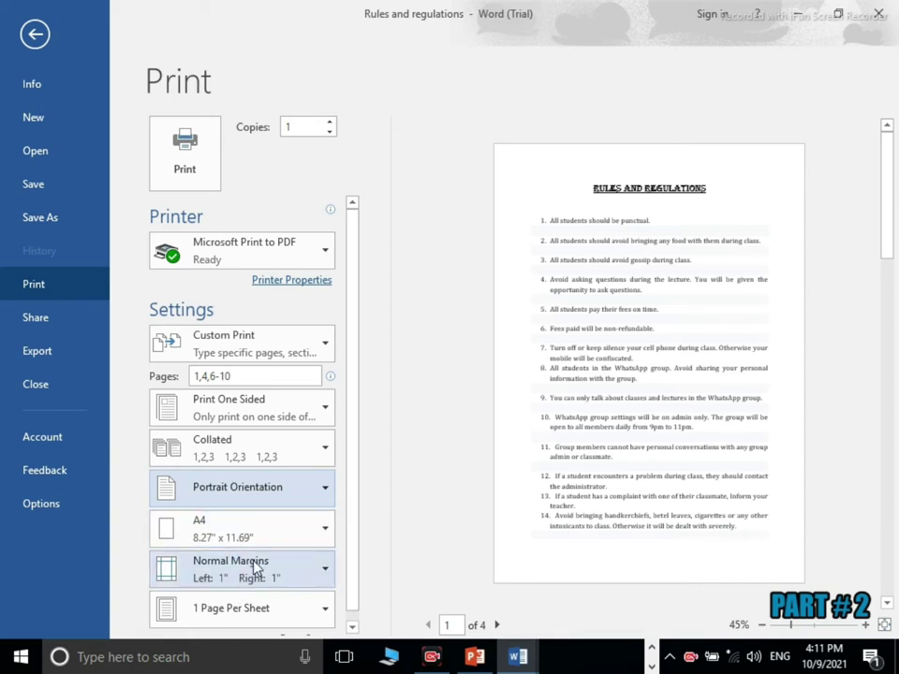
# - Try Narrow margins, then apply Wide margins (2" left and right) to the printout
pyautogui.click(256, 568)
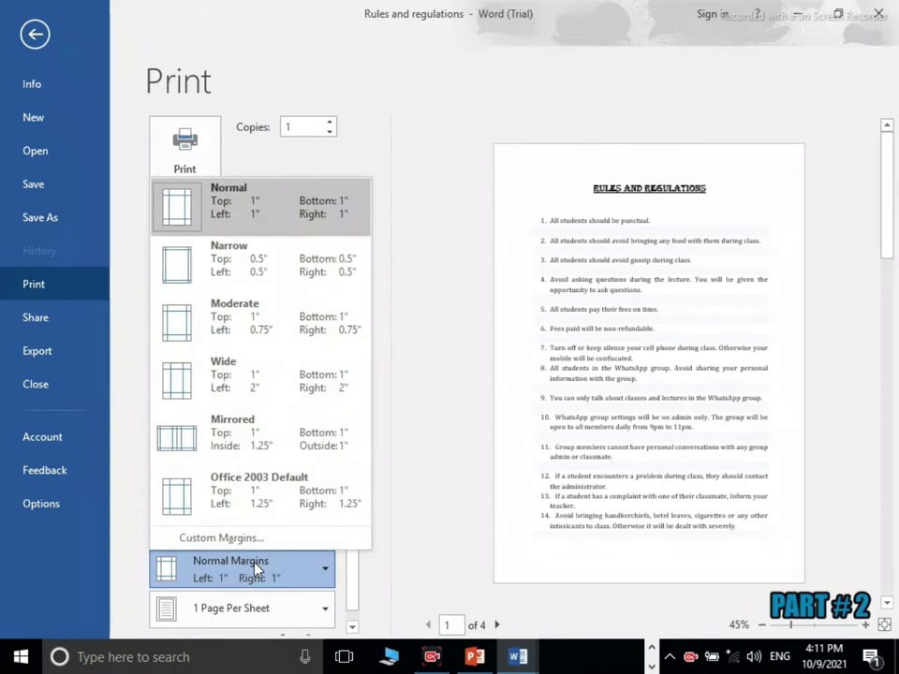
pyautogui.click(209, 285)
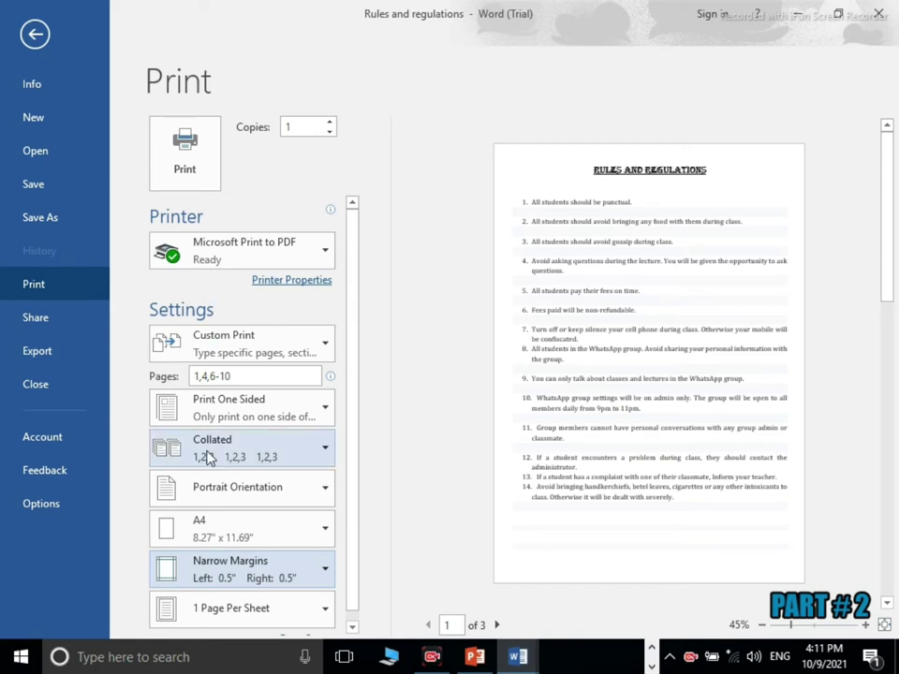
pyautogui.click(216, 569)
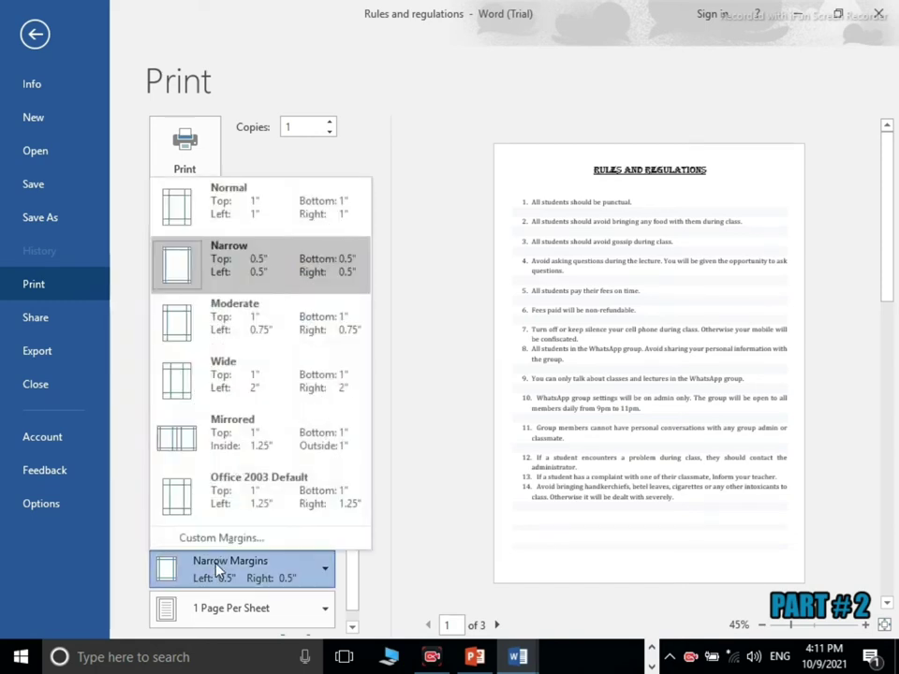
pyautogui.click(233, 371)
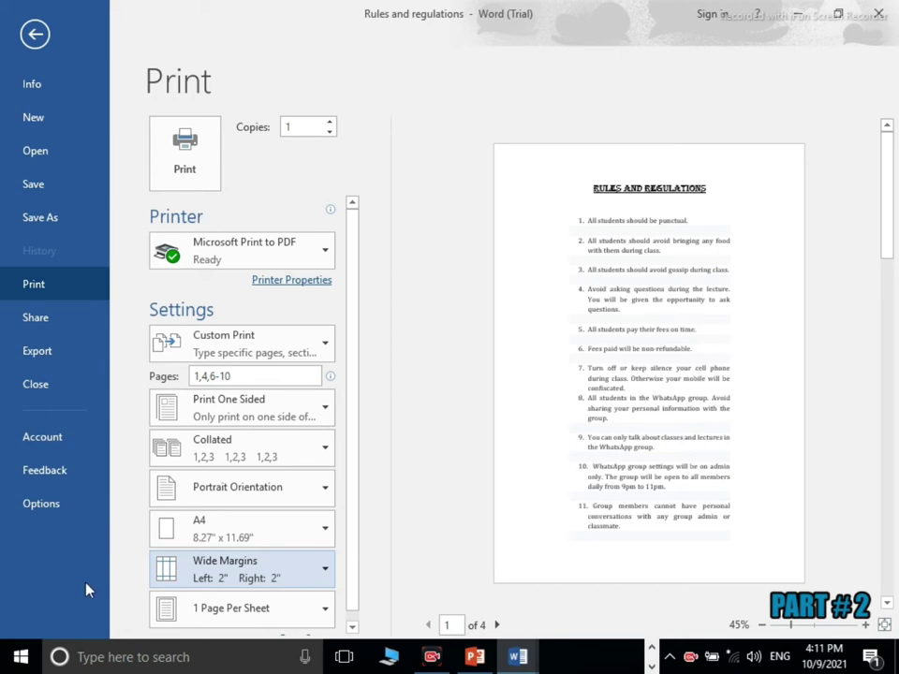
# - Go to the Share page, then the Export page showing Create PDF/XPS Document
pyautogui.click(50, 321)
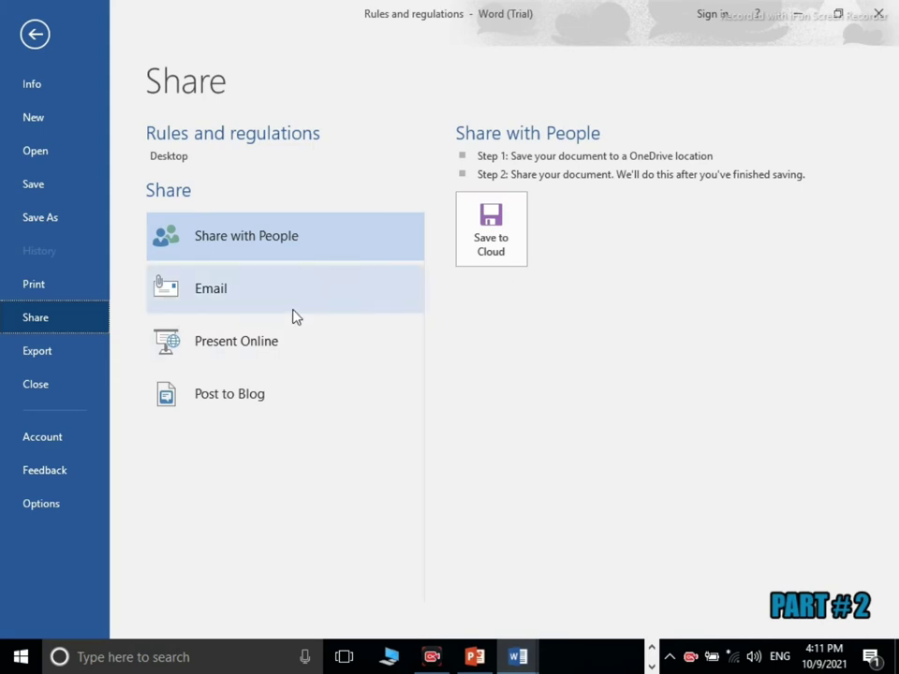
pyautogui.click(38, 352)
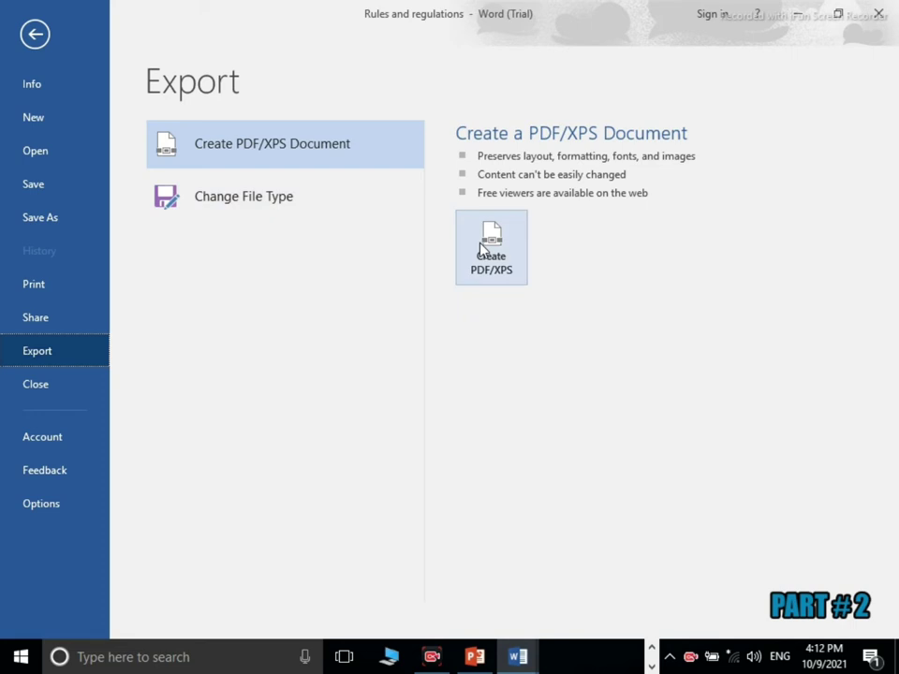
# - Close Rules and regulations, choosing Don't Save at the save prompt
pyautogui.click(83, 384)
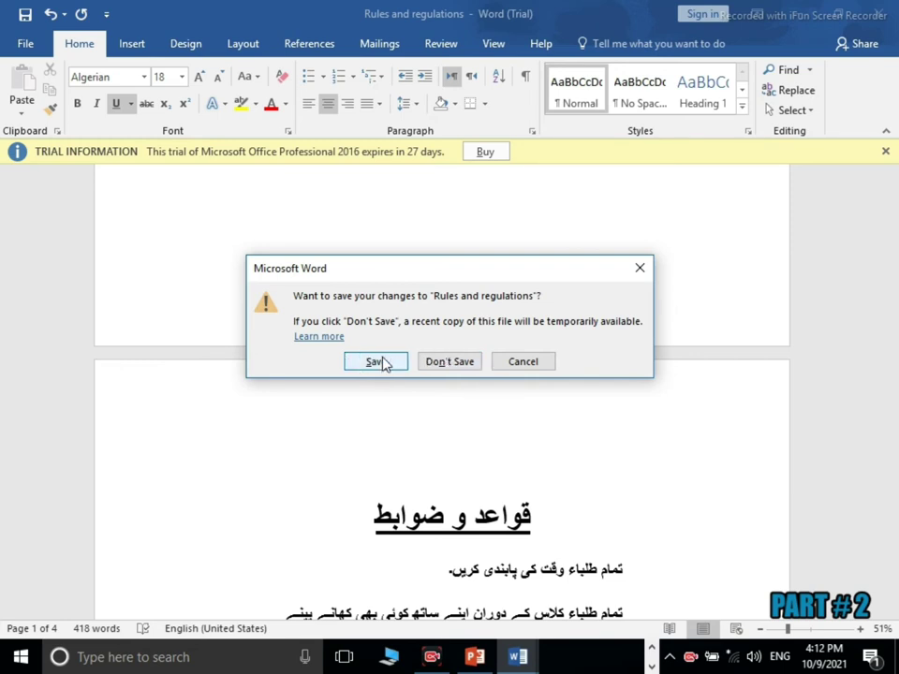
pyautogui.click(444, 365)
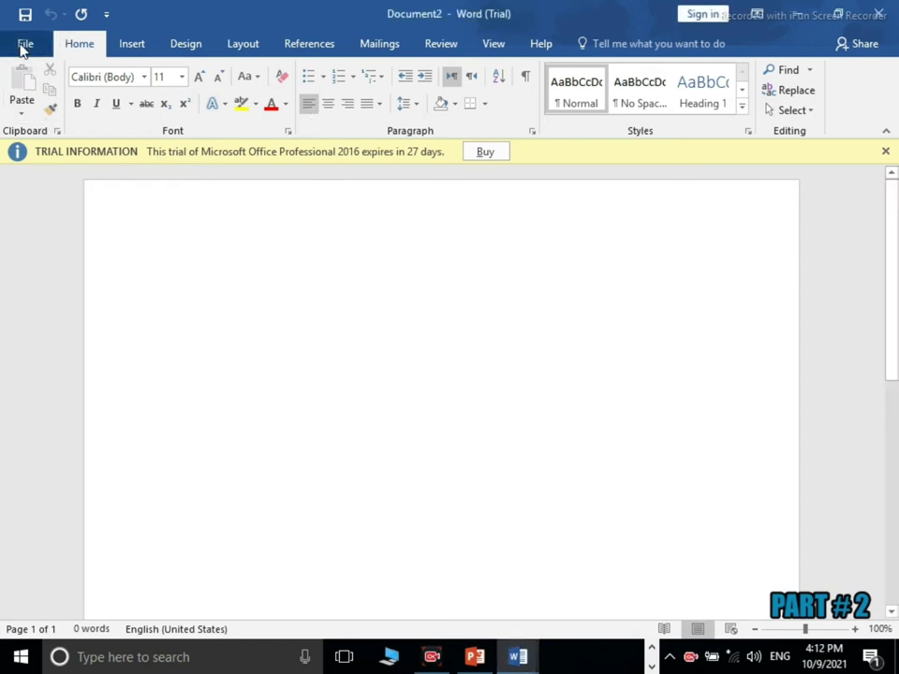
# - Open the recent 'info' document from the File menu, then close Word entirely
pyautogui.click(22, 44)
pyautogui.click(64, 386)
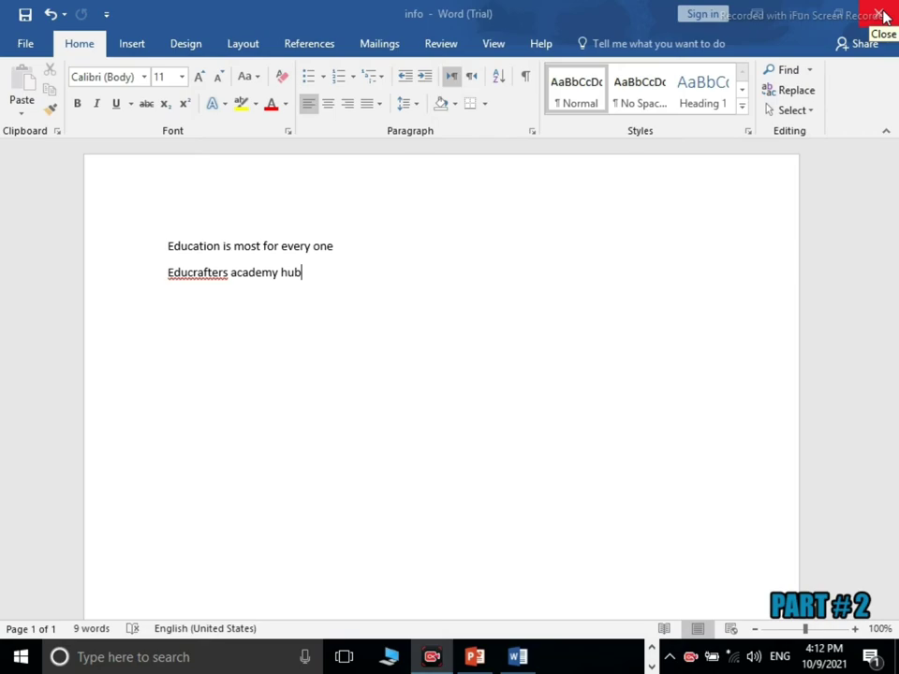
pyautogui.click(884, 16)
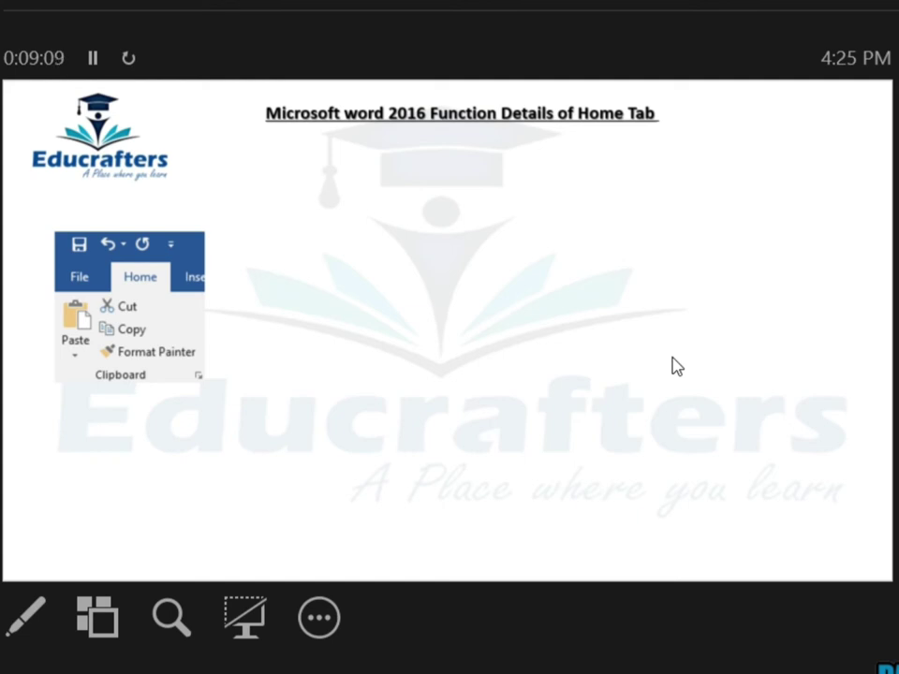
# - Advance the slide show to show arrows at Paste, Cut, Copy and Format Painter
pyautogui.click(676, 366)
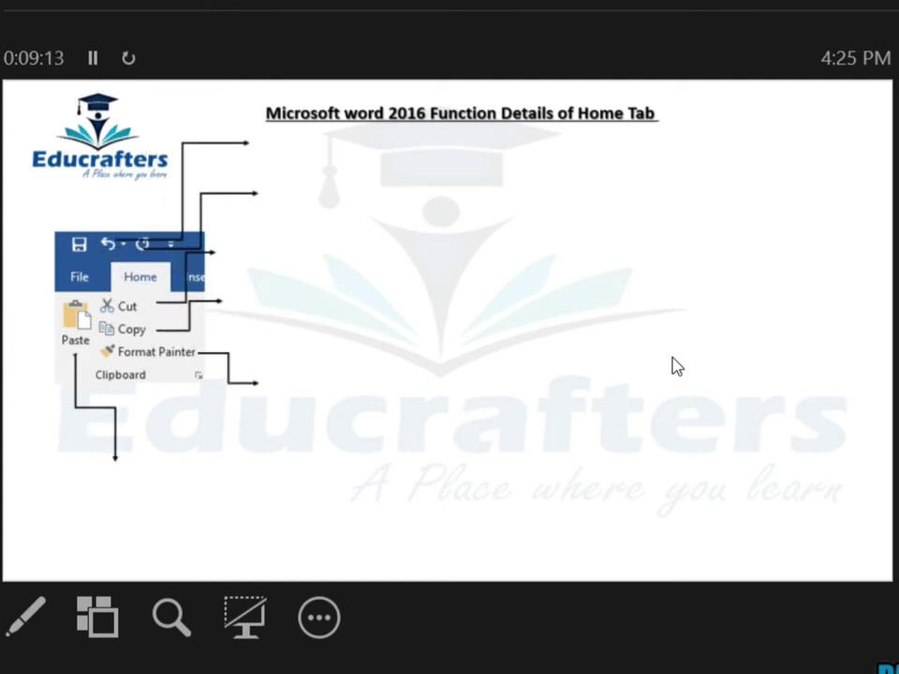
# - Advance the slide to reveal the Undo, Redo, Cut and Copy explanations in English and Urdu
pyautogui.click(677, 365)
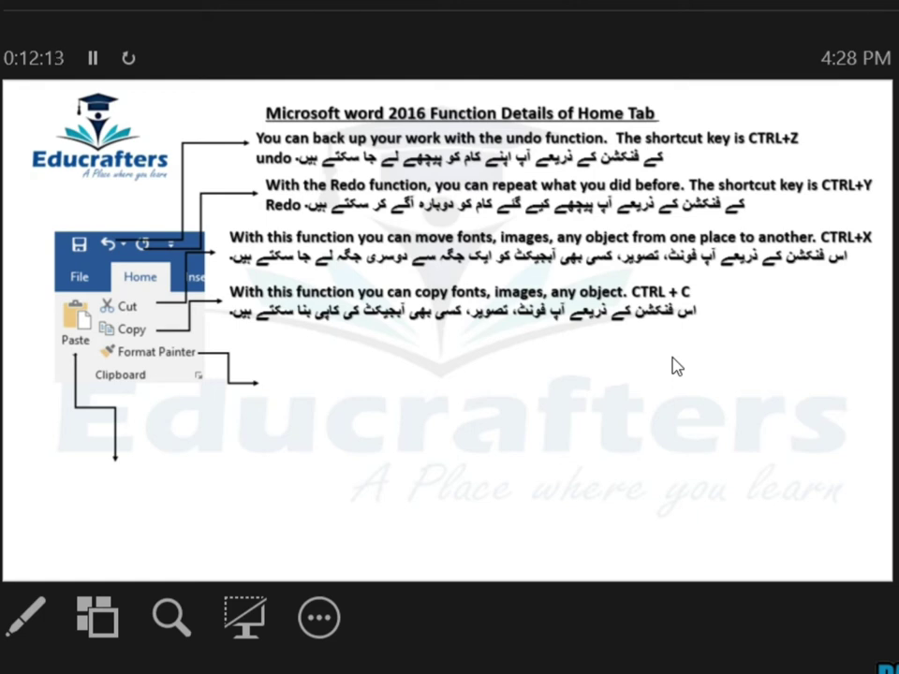
# - Advance the slideshow to the Font group diagram slide with its unlabeled callout arrows
pyautogui.click(677, 366)
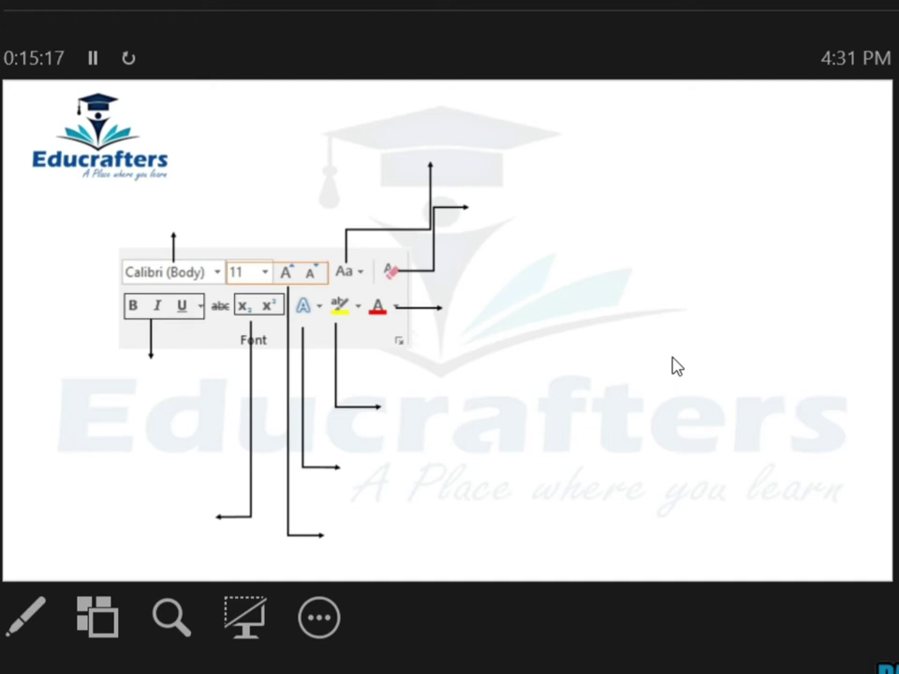
# - Reveal the slide title and the font face explanation callout
pyautogui.click(672, 365)
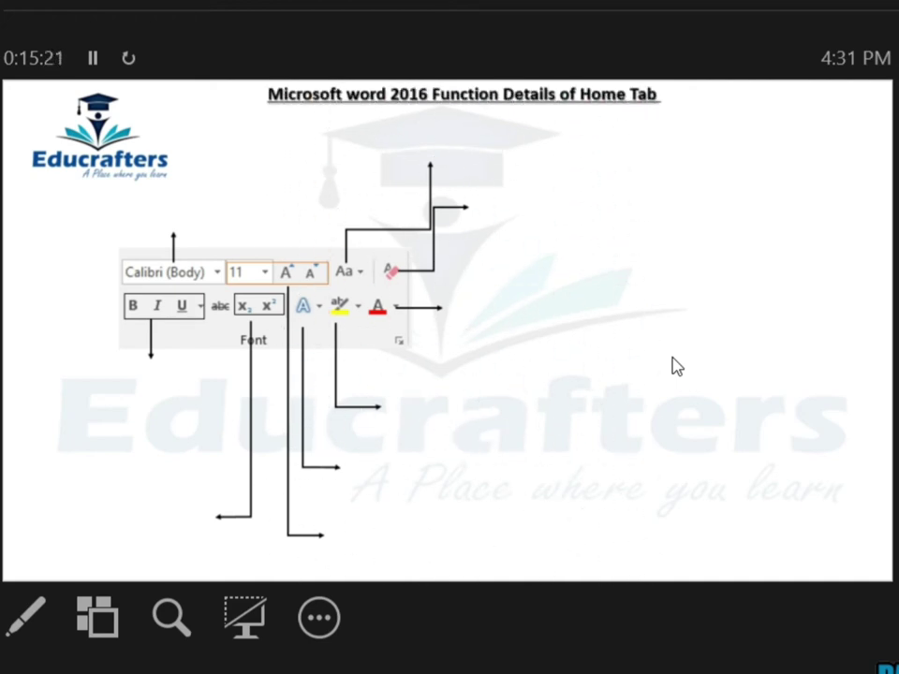
pyautogui.click(673, 365)
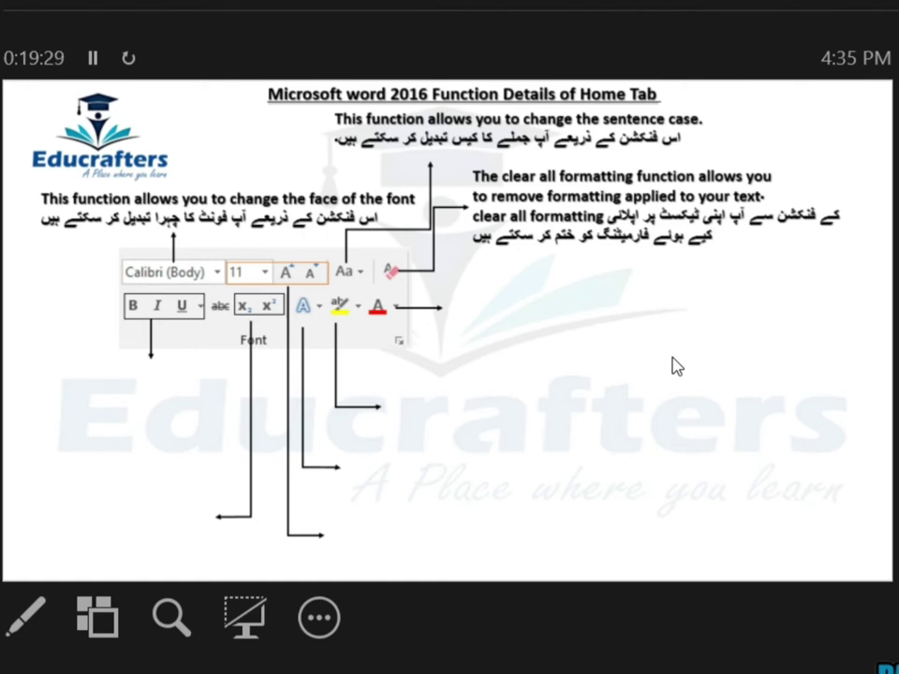
# - Reveal the font colour callout on the Font group slide
pyautogui.click(676, 365)
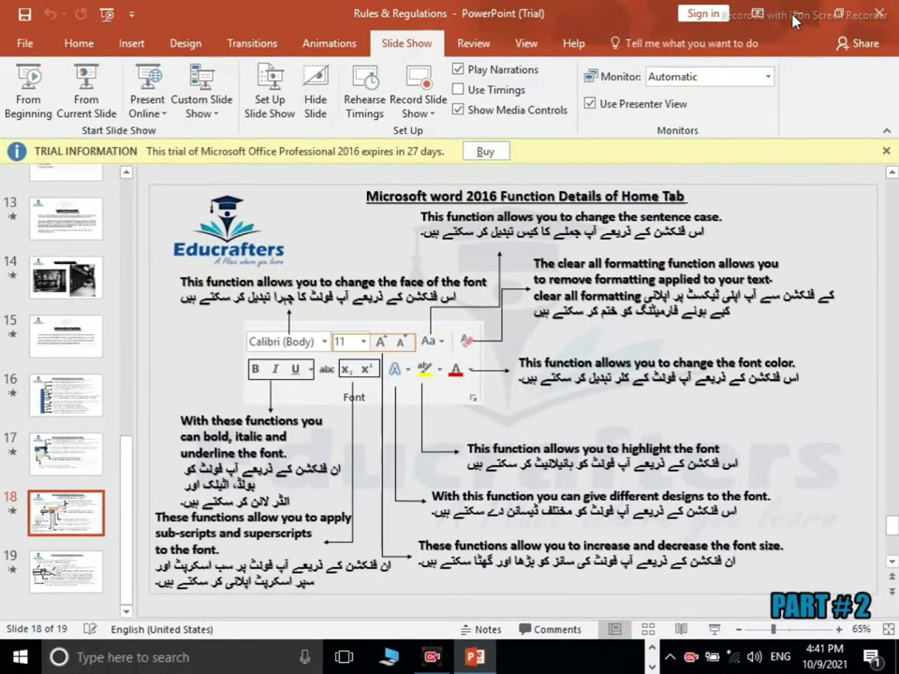
# - Open the info document in Word, dismissing the activation prompt and updates-available notice
pyautogui.click(795, 21)
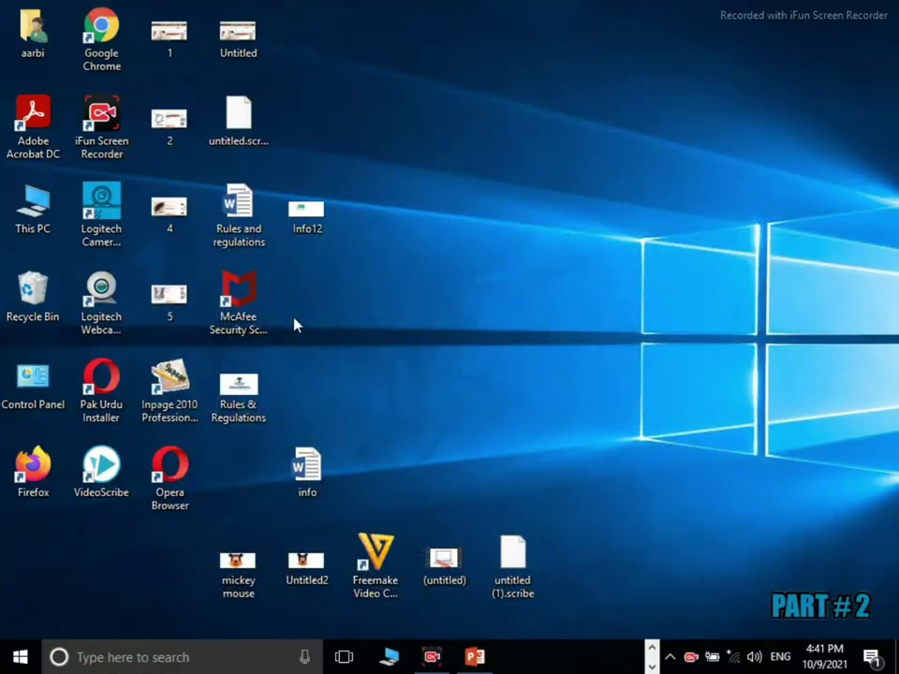
pyautogui.doubleClick(307, 463)
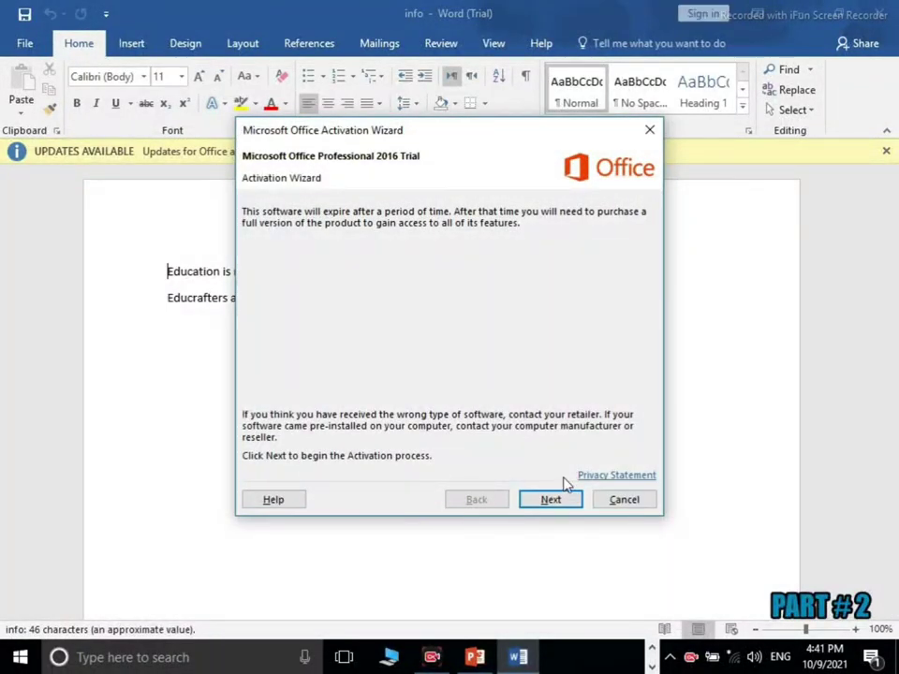
pyautogui.click(608, 501)
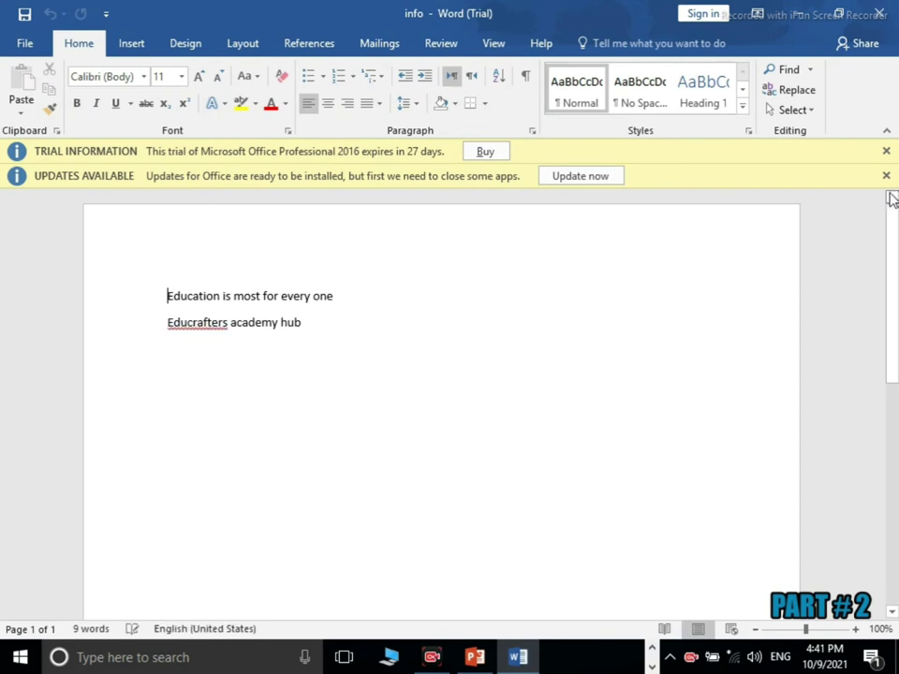
pyautogui.click(887, 176)
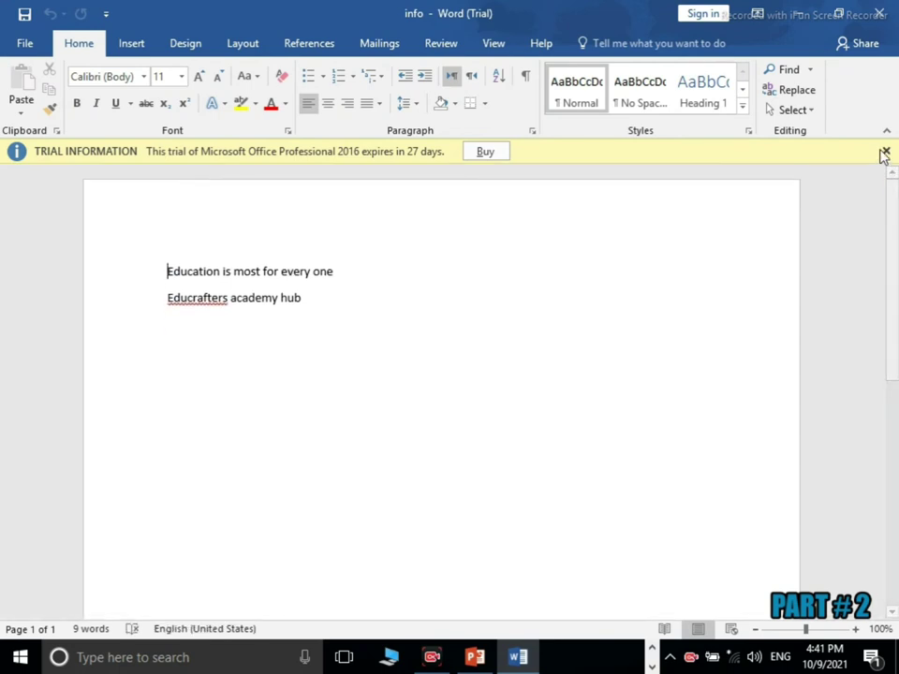
# - Close the trial information notice and move to the end of the first line
pyautogui.click(886, 151)
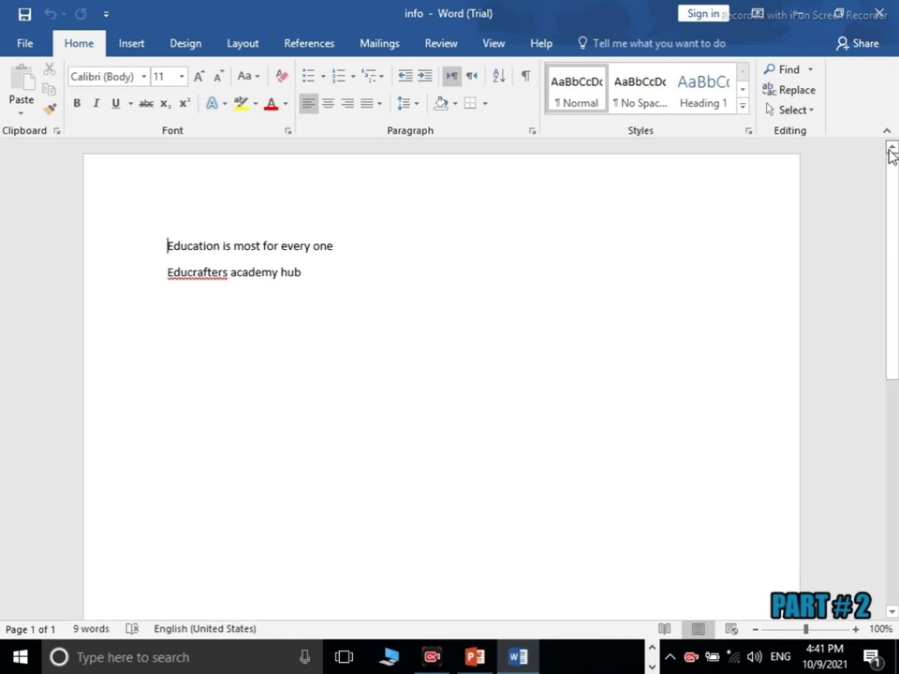
pyautogui.press('End')
# - Cut 'Education' from the first line and add a new line after 'Educrafters academy hub'
pyautogui.click(166, 247)
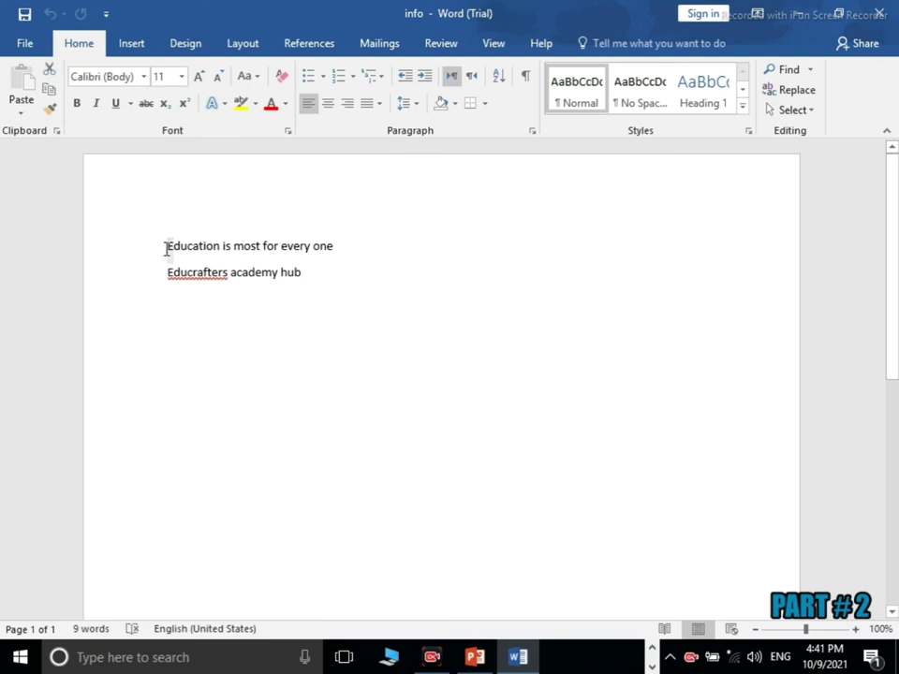
pyautogui.hotkey('shift', 'Right')
pyautogui.hotkey('shift', 'Right')
pyautogui.hotkey('shift', 'Right')
pyautogui.hotkey('shift', 'Right')
pyautogui.hotkey('shift', 'Right')
pyautogui.hotkey('shift', 'Right')
pyautogui.hotkey('shift', 'Right')
pyautogui.hotkey('shift', 'Right')
pyautogui.hotkey('shift', 'Right')
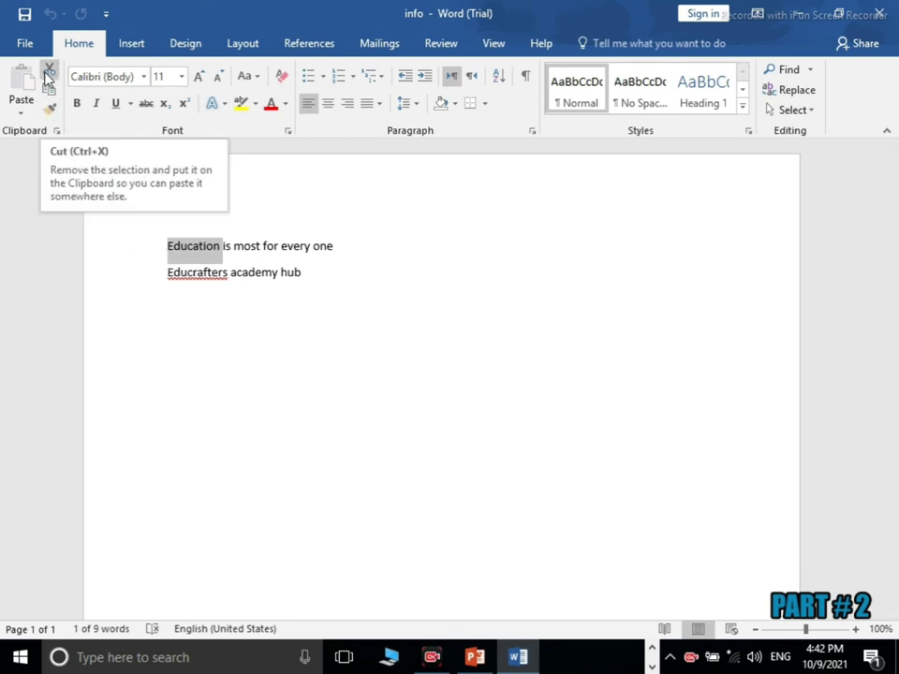
pyautogui.click(46, 79)
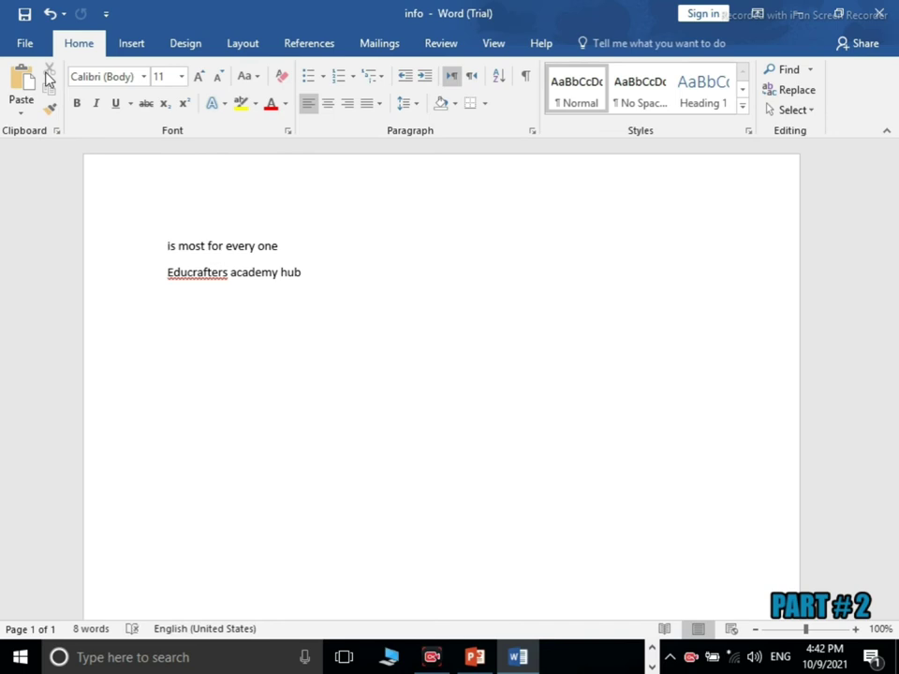
pyautogui.press('Down')
pyautogui.press('End')
pyautogui.press('Return')
pyautogui.press('Return')
pyautogui.press('Return')
pyautogui.press('Return')
pyautogui.press('Return')
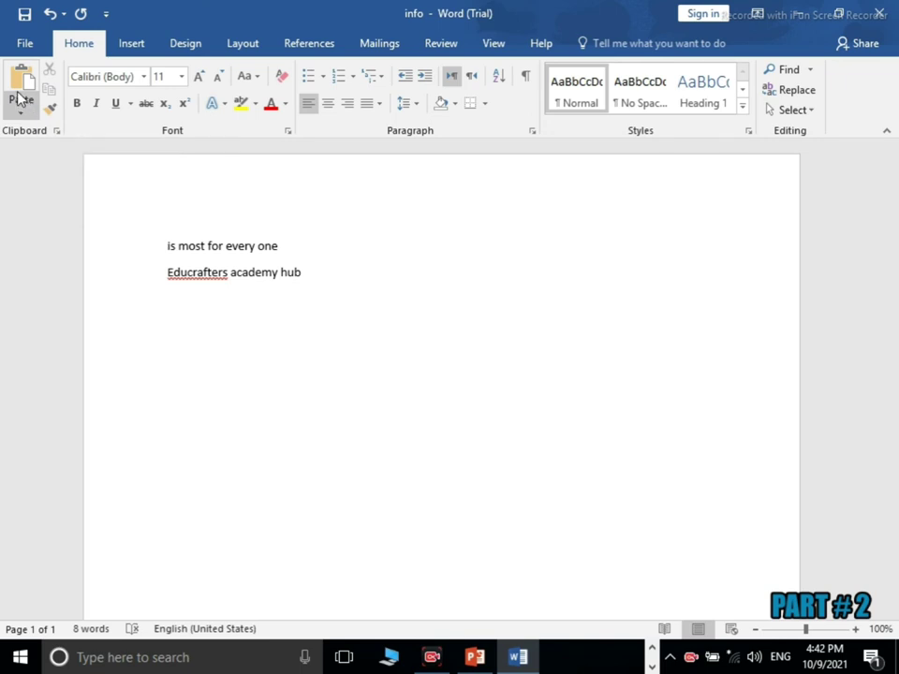
# - Paste 'Education' on its own line, then five times in a row on the next line
pyautogui.click(21, 85)
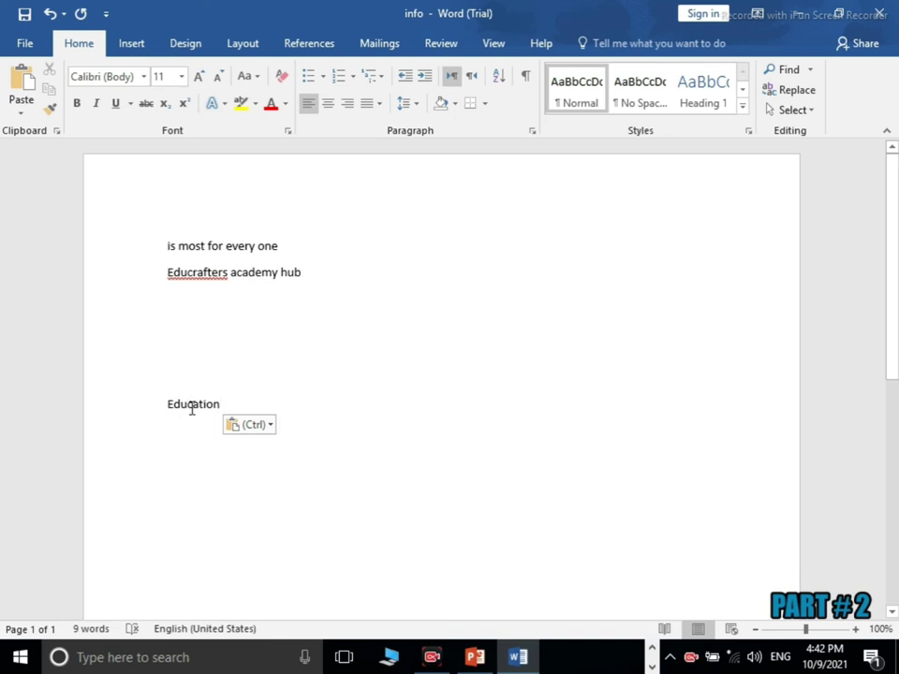
pyautogui.press('Return')
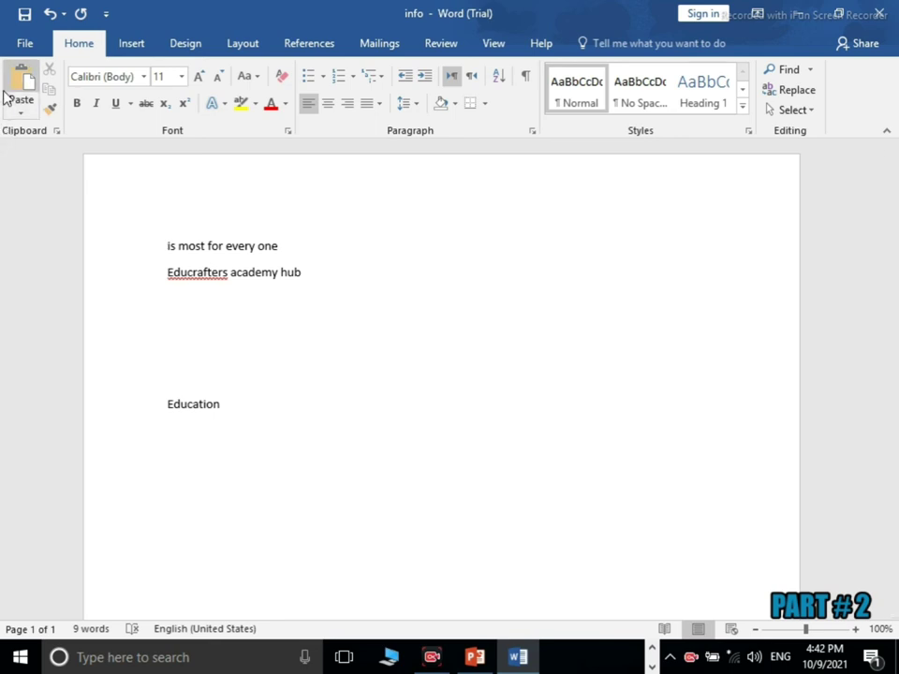
pyautogui.click(9, 98)
pyautogui.click(13, 83)
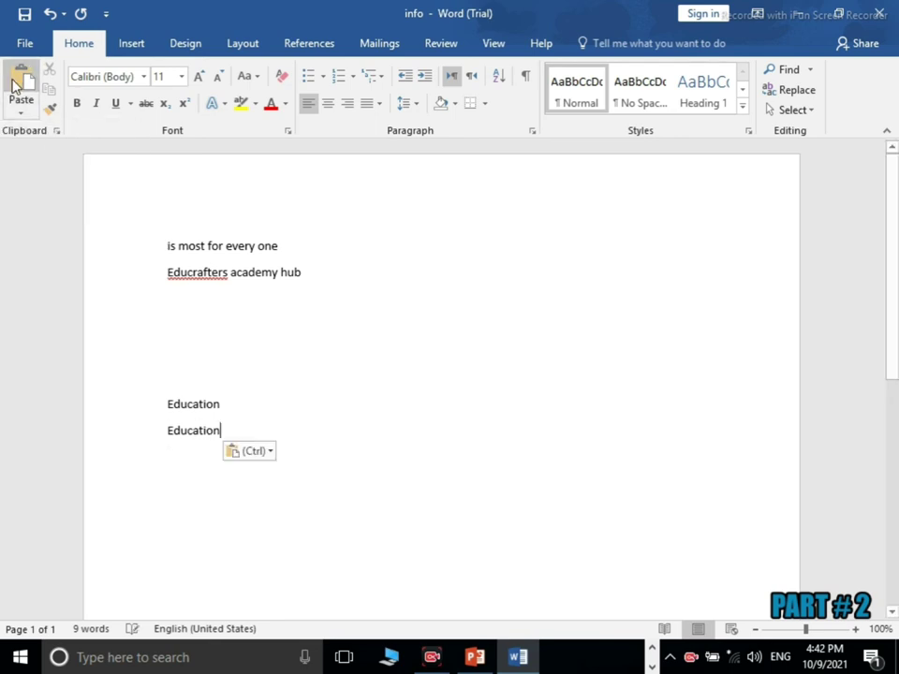
pyautogui.click(13, 83)
pyautogui.click(14, 83)
pyautogui.click(13, 82)
pyautogui.click(13, 83)
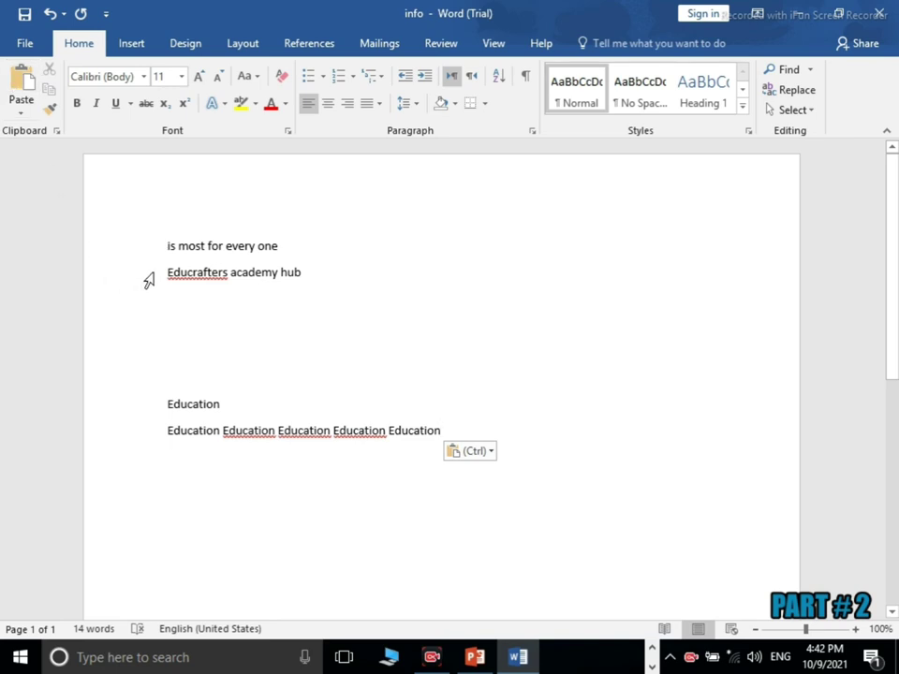
# - Copy the 'Educrafters academy hub' line and paste it three times below the Education lines
pyautogui.click(150, 280)
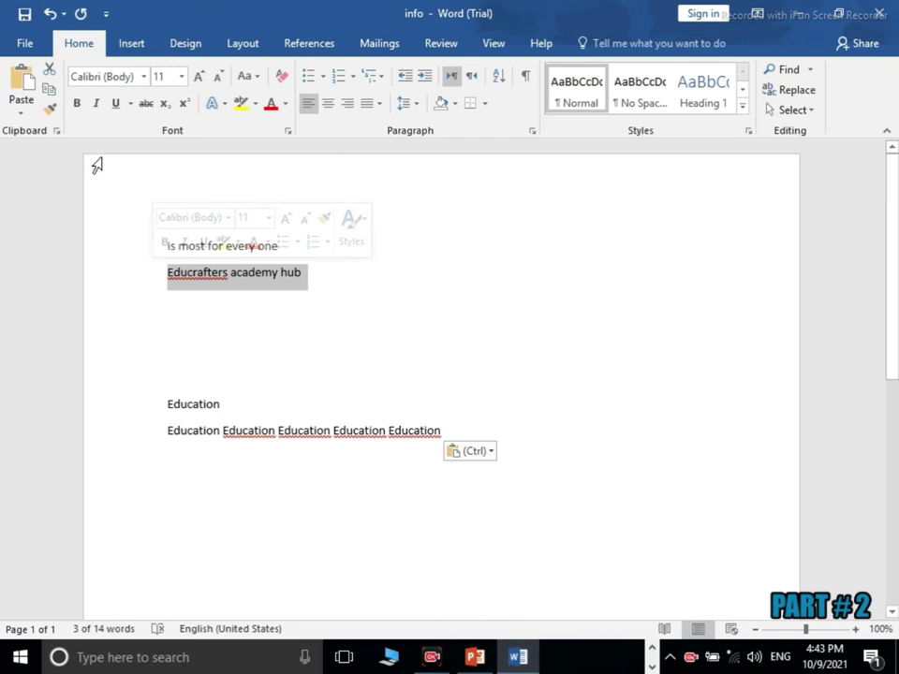
pyautogui.click(49, 94)
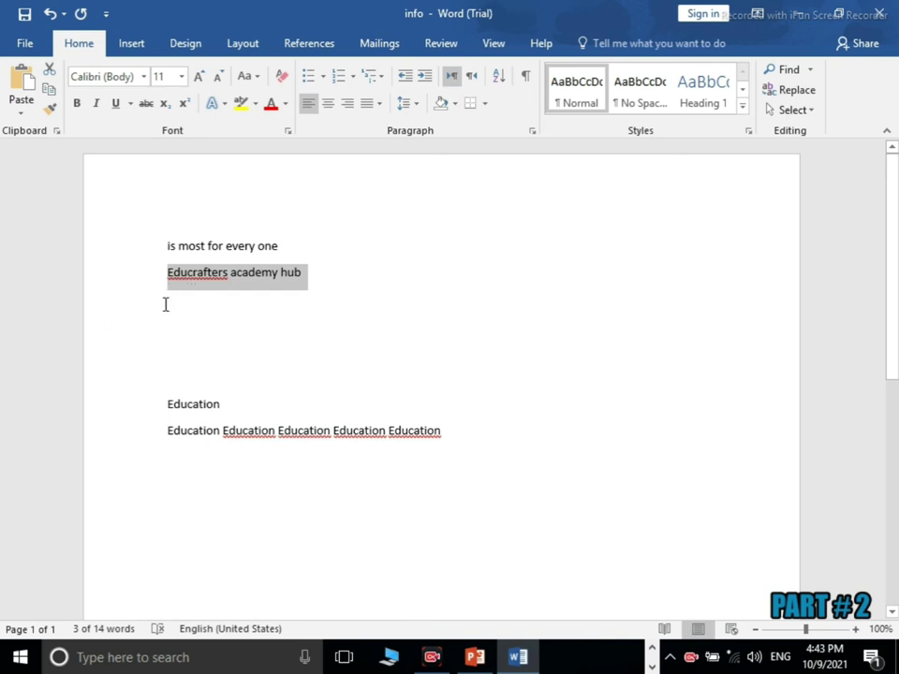
pyautogui.click(167, 477)
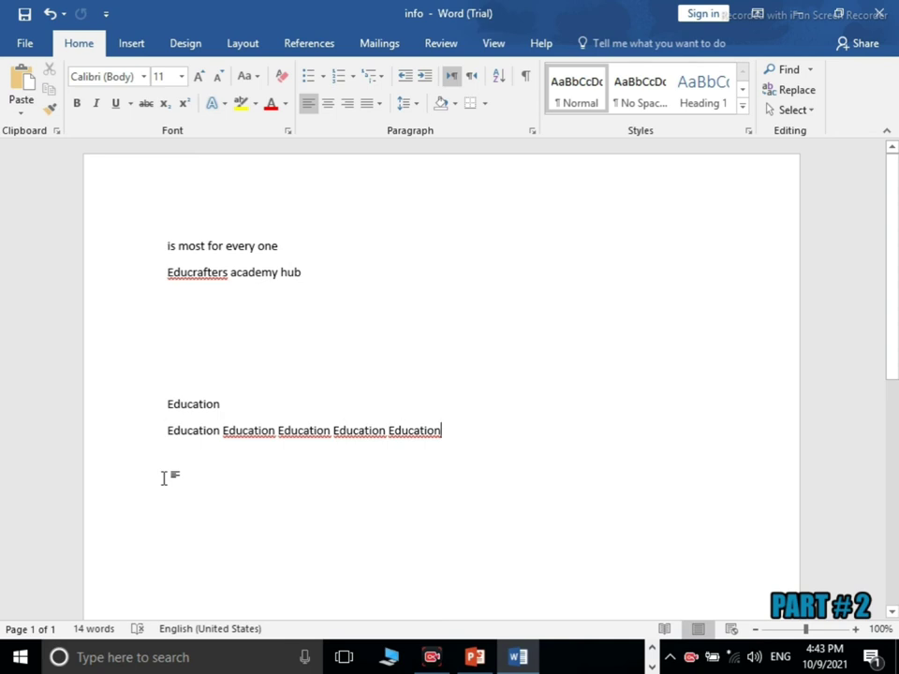
pyautogui.press('Return')
pyautogui.press('Return')
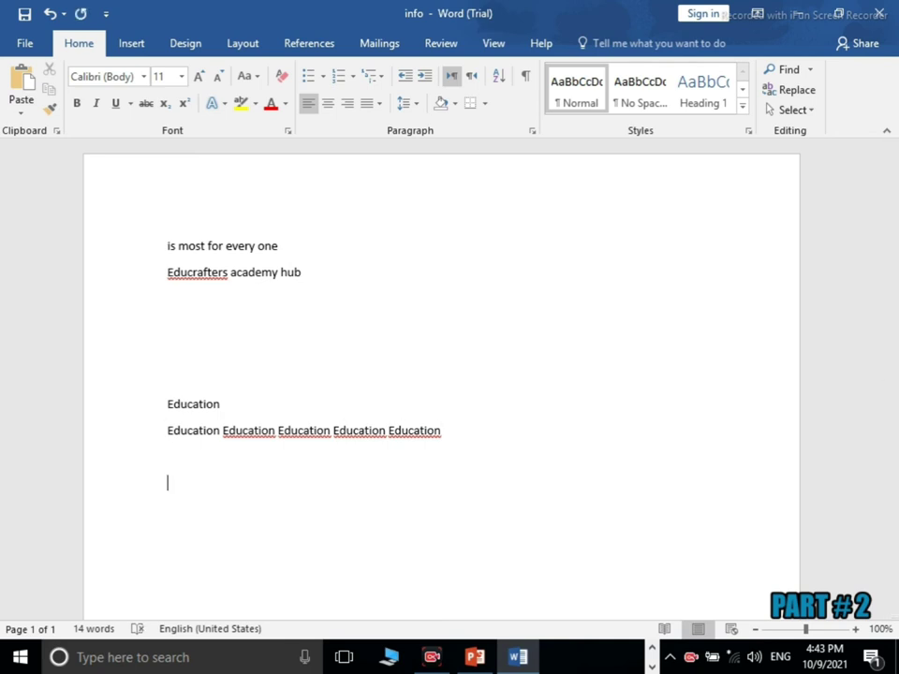
pyautogui.click(19, 82)
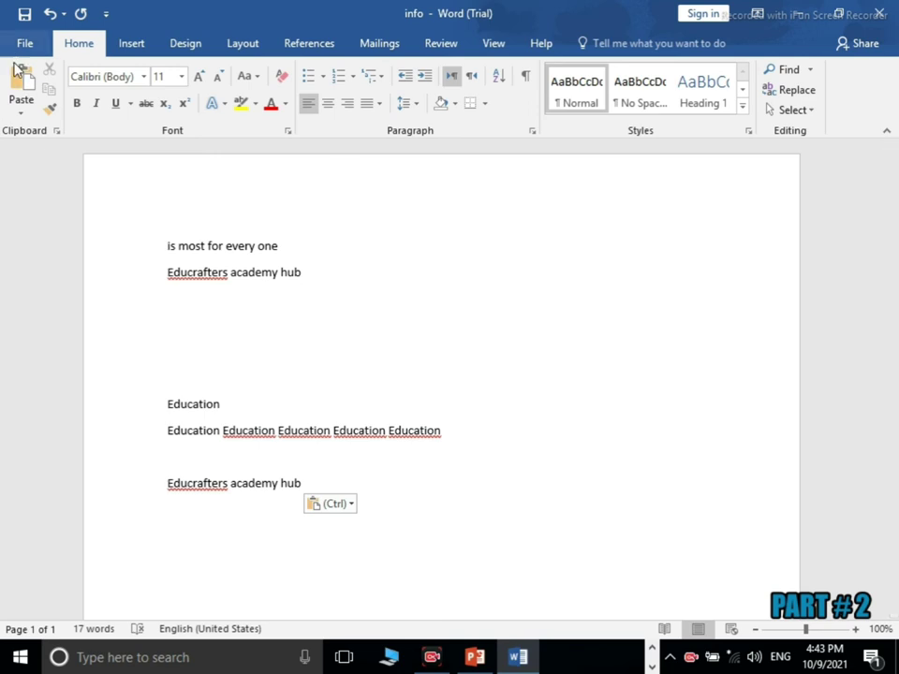
pyautogui.click(28, 105)
pyautogui.click(24, 92)
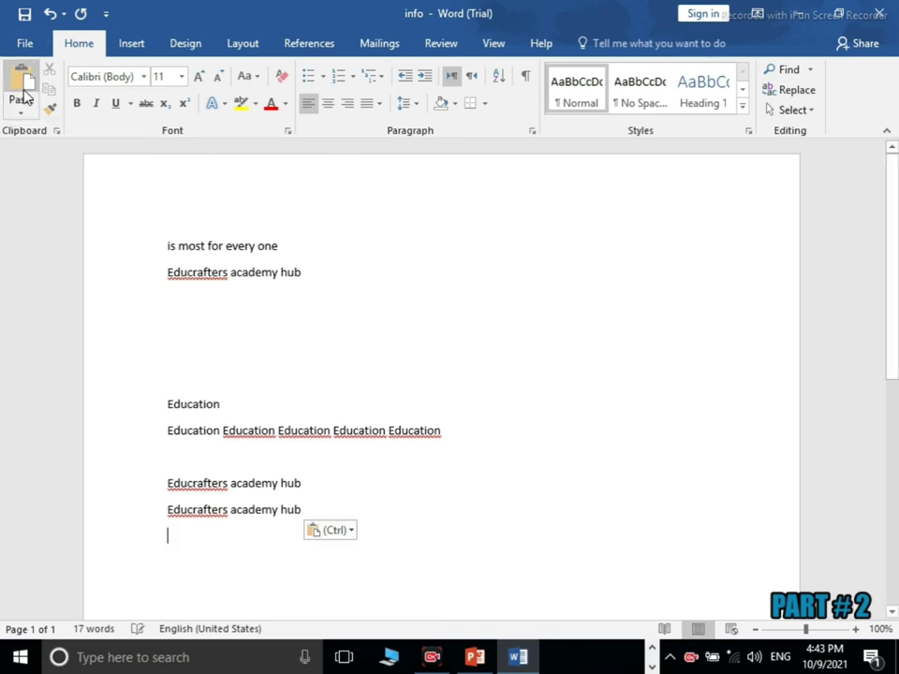
pyautogui.click(24, 91)
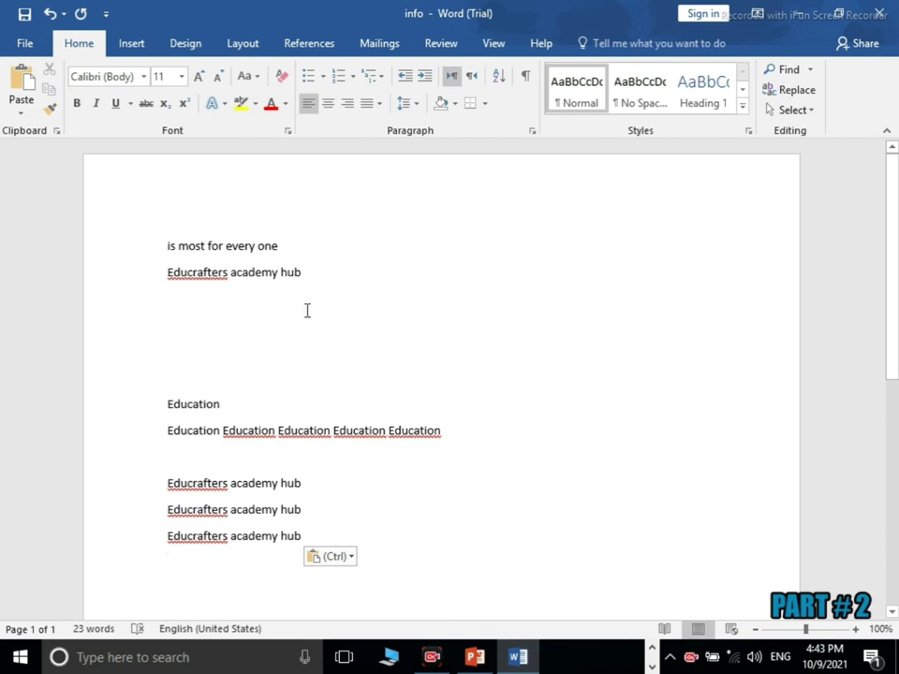
pyautogui.click(149, 256)
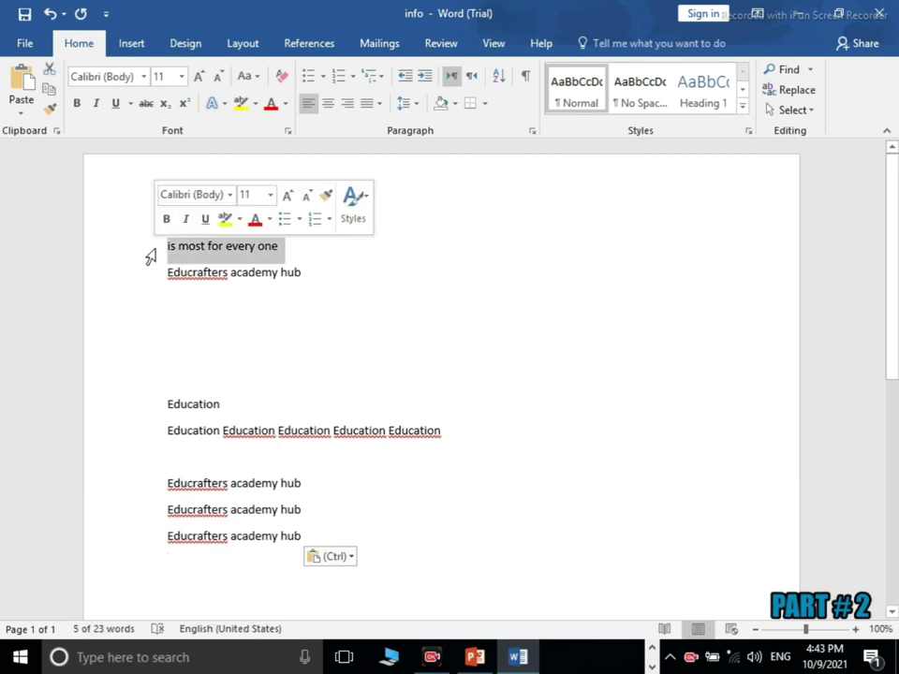
# - Format 'is most for every one' and 'Educrafters academy hub' bold, underlined, red, size 18
pyautogui.hotkey('shift', 'Down')
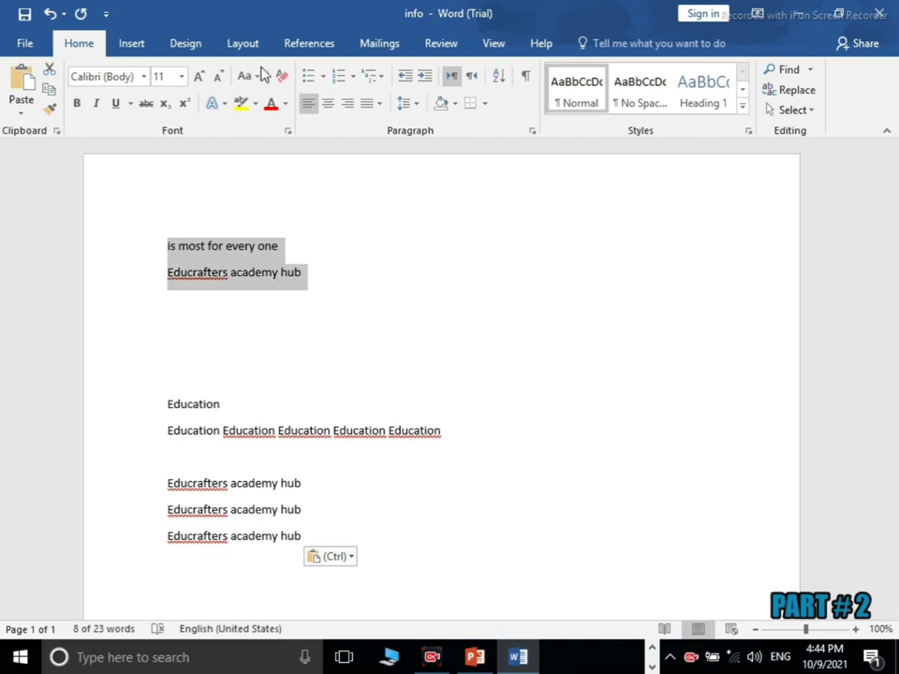
pyautogui.click(77, 104)
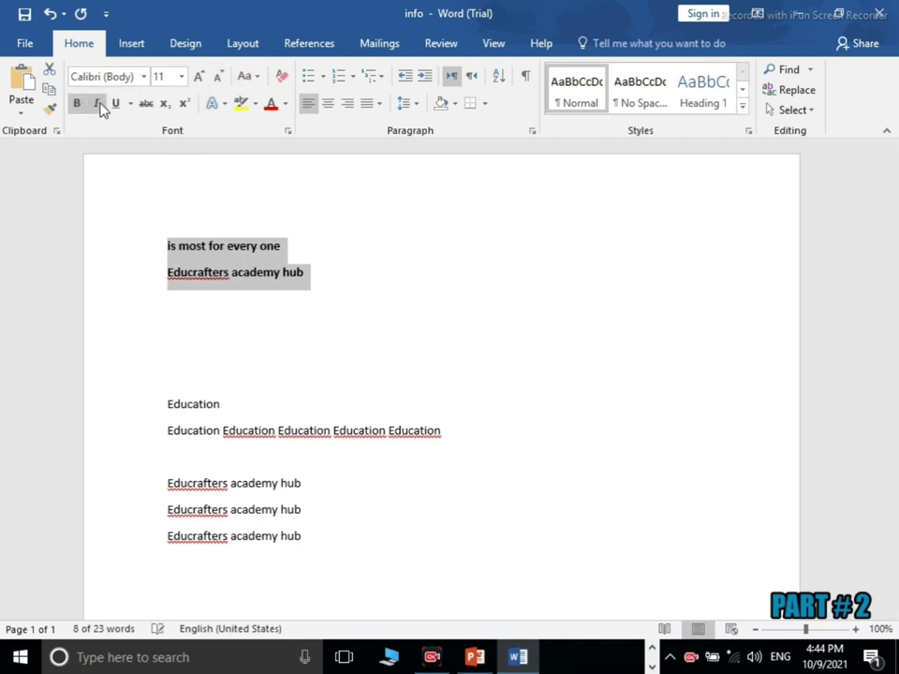
pyautogui.click(115, 103)
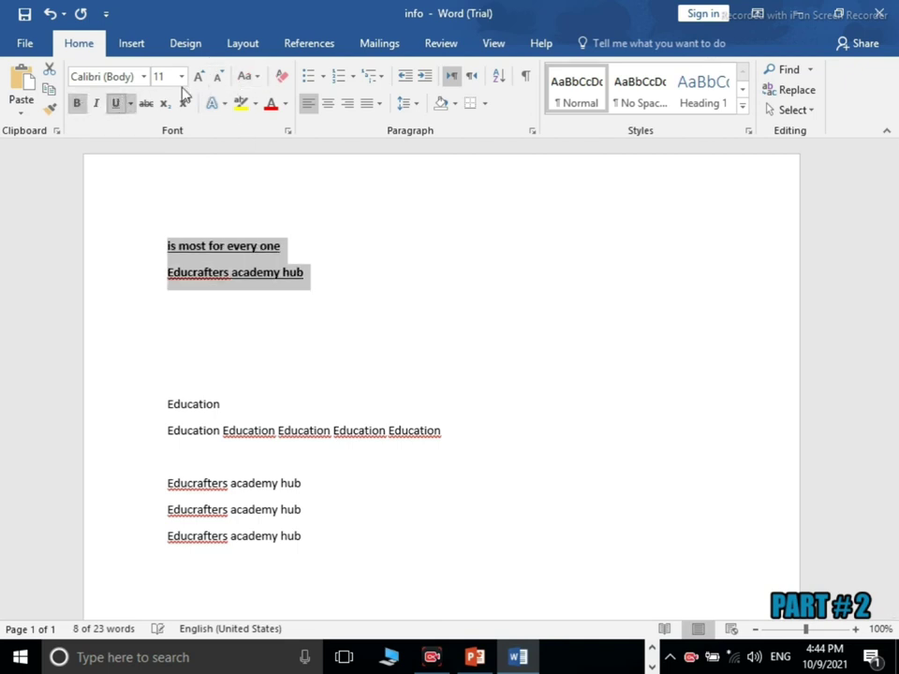
pyautogui.click(274, 110)
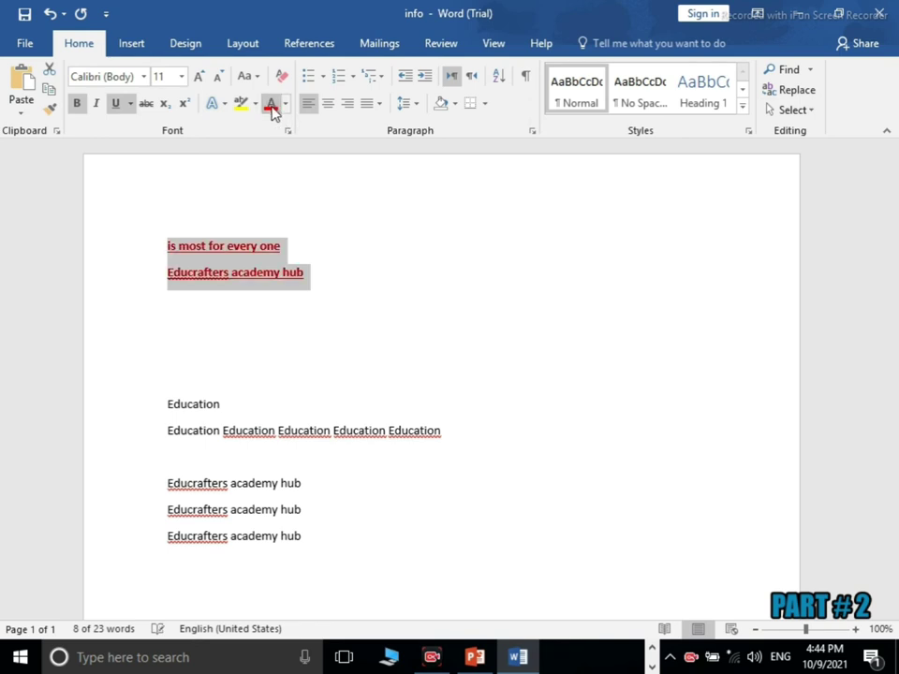
pyautogui.click(194, 76)
pyautogui.click(195, 77)
pyautogui.click(195, 77)
pyautogui.click(195, 77)
pyautogui.click(441, 267)
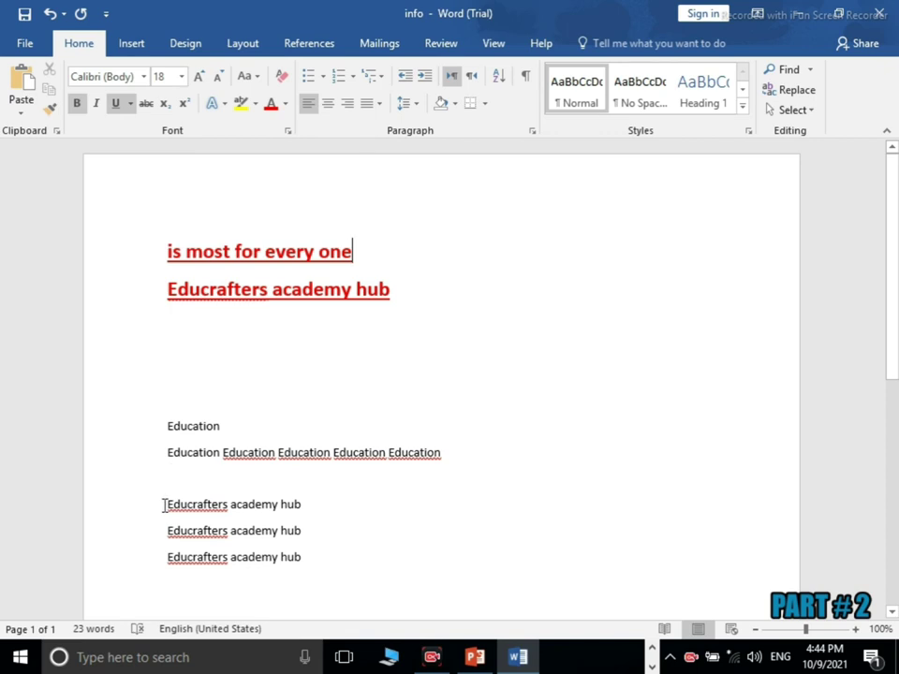
# - Select the red heading's first letter and copy its formatting with Format Painter
pyautogui.moveTo(164, 506); pyautogui.dragTo(297, 586)
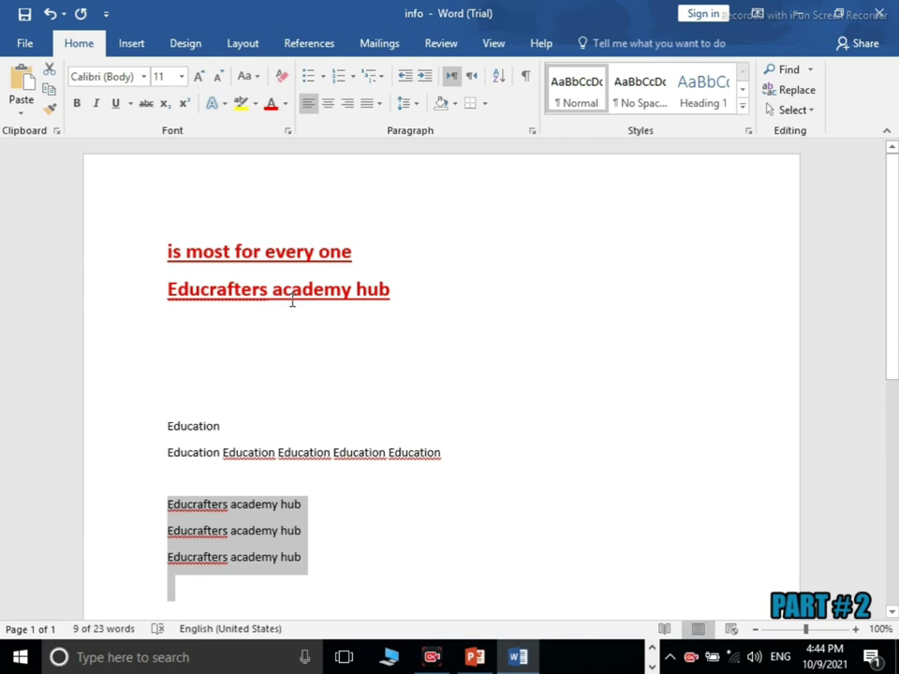
pyautogui.click(277, 363)
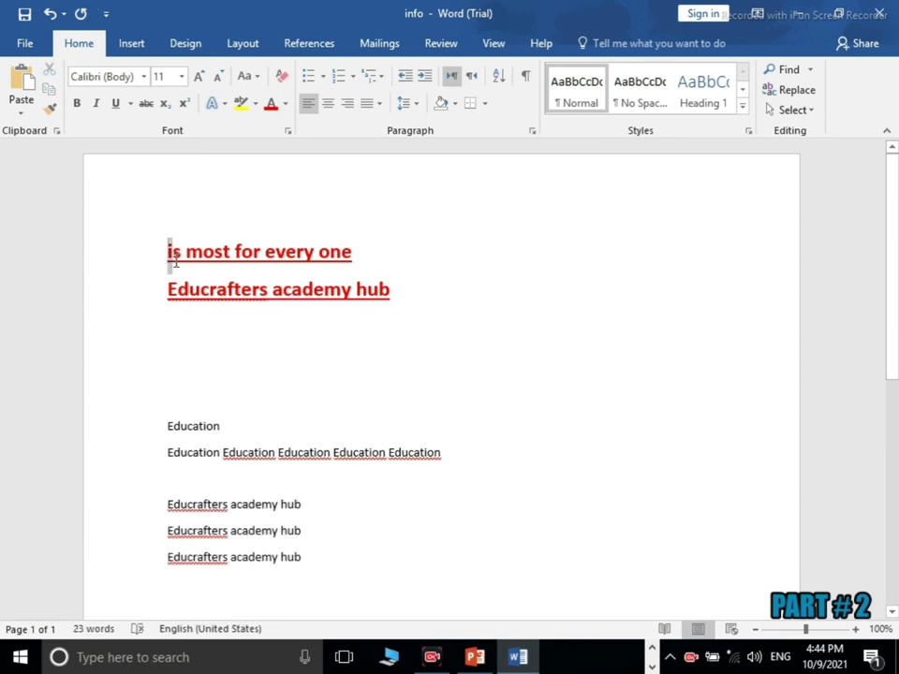
pyautogui.moveTo(167, 251); pyautogui.dragTo(173, 267)
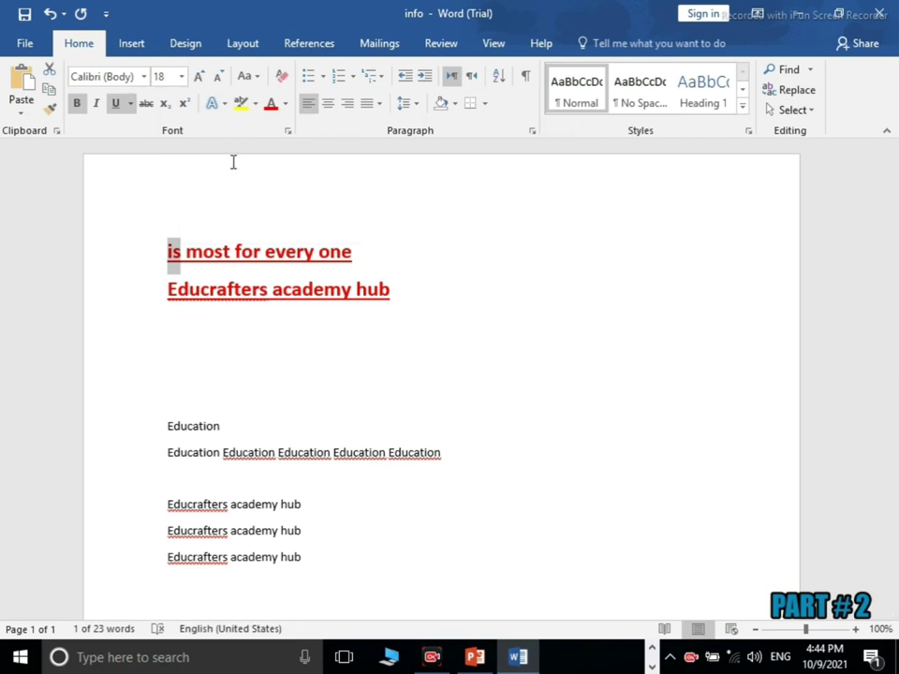
pyautogui.click(50, 113)
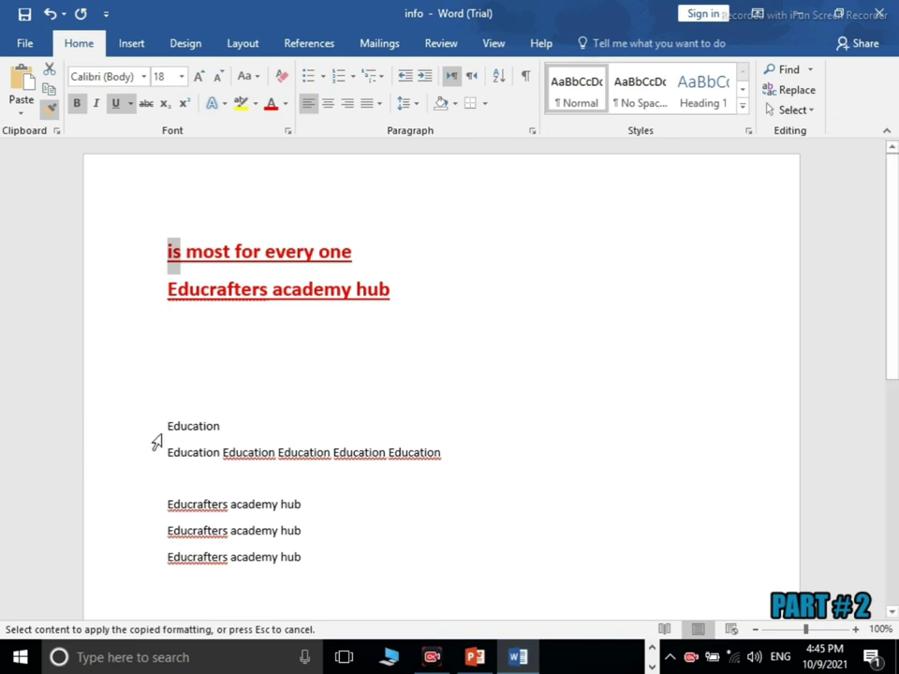
pyautogui.moveTo(161, 426); pyautogui.dragTo(217, 427)
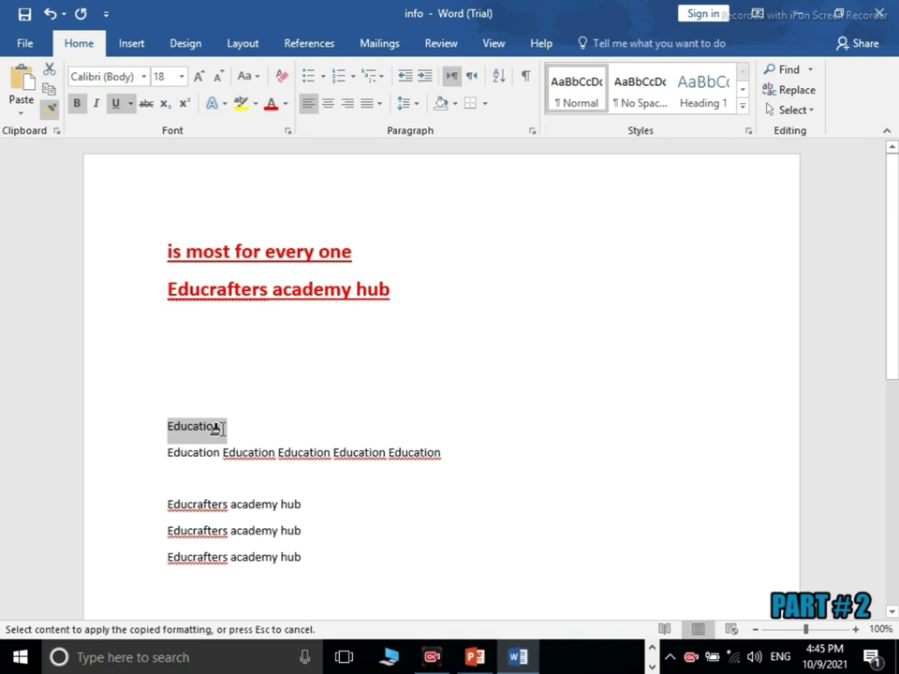
pyautogui.moveTo(218, 428); pyautogui.dragTo(224, 437)
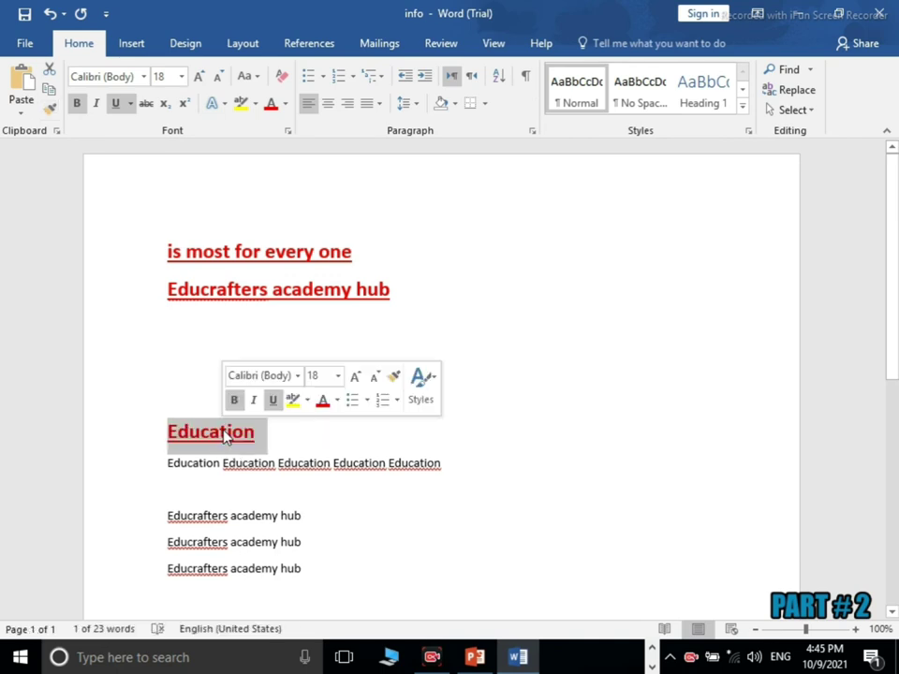
pyautogui.click(319, 440)
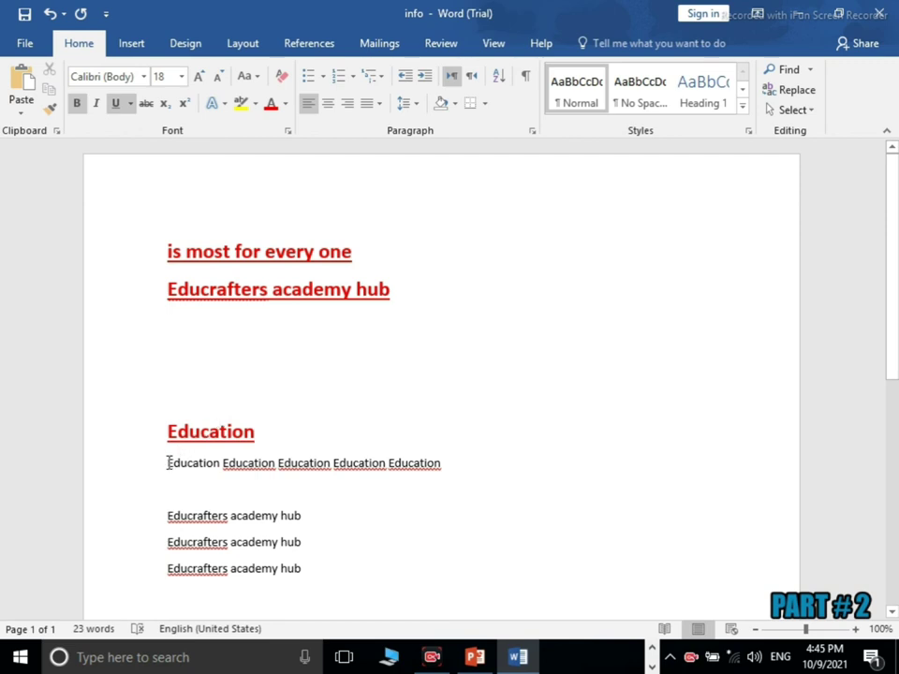
pyautogui.moveTo(168, 462); pyautogui.dragTo(205, 463)
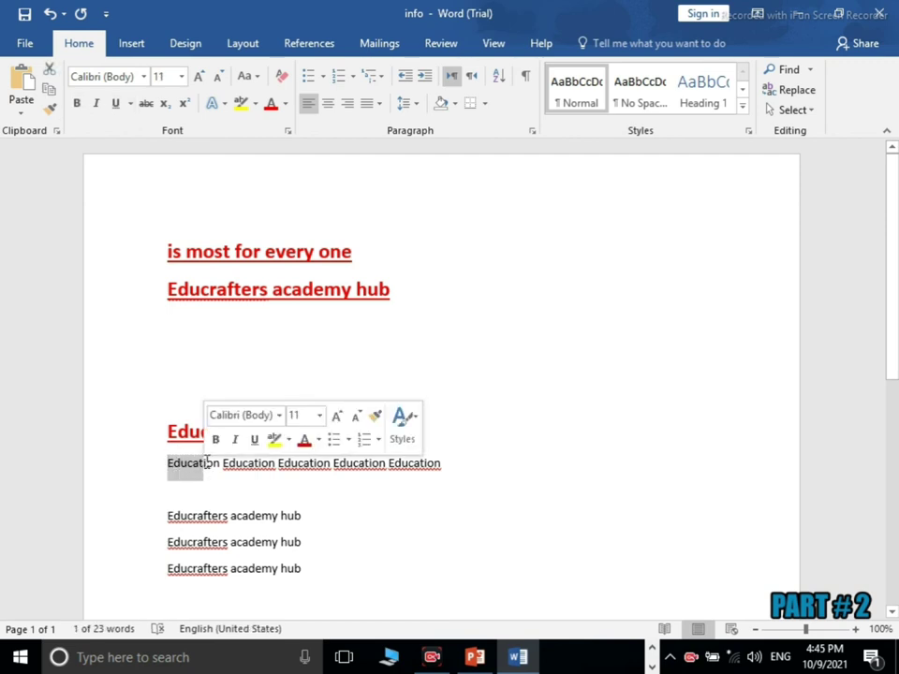
pyautogui.click(279, 355)
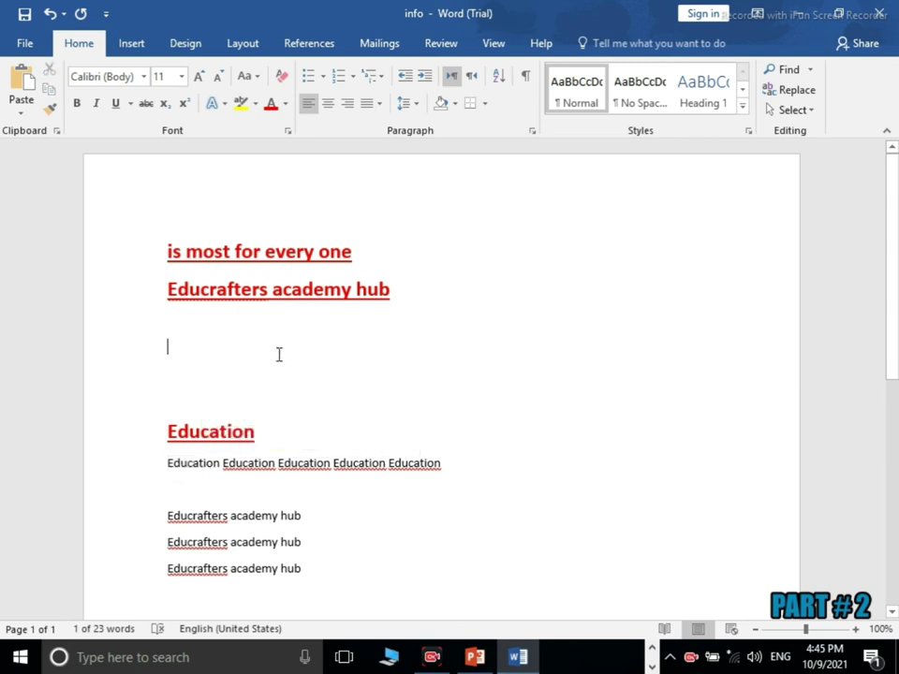
pyautogui.click(178, 432)
pyautogui.moveTo(168, 432); pyautogui.dragTo(199, 432)
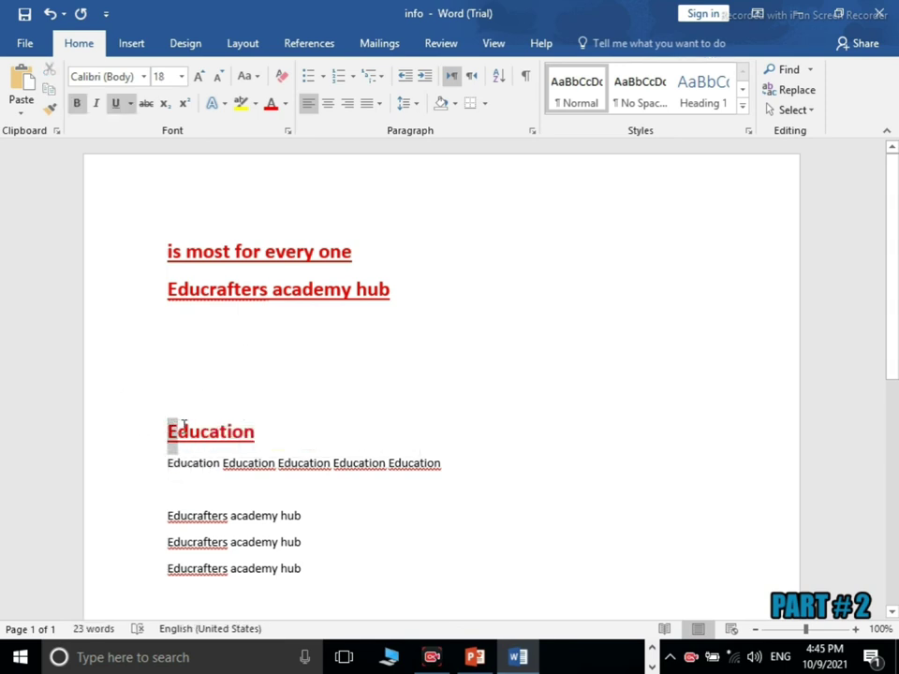
pyautogui.click(50, 109)
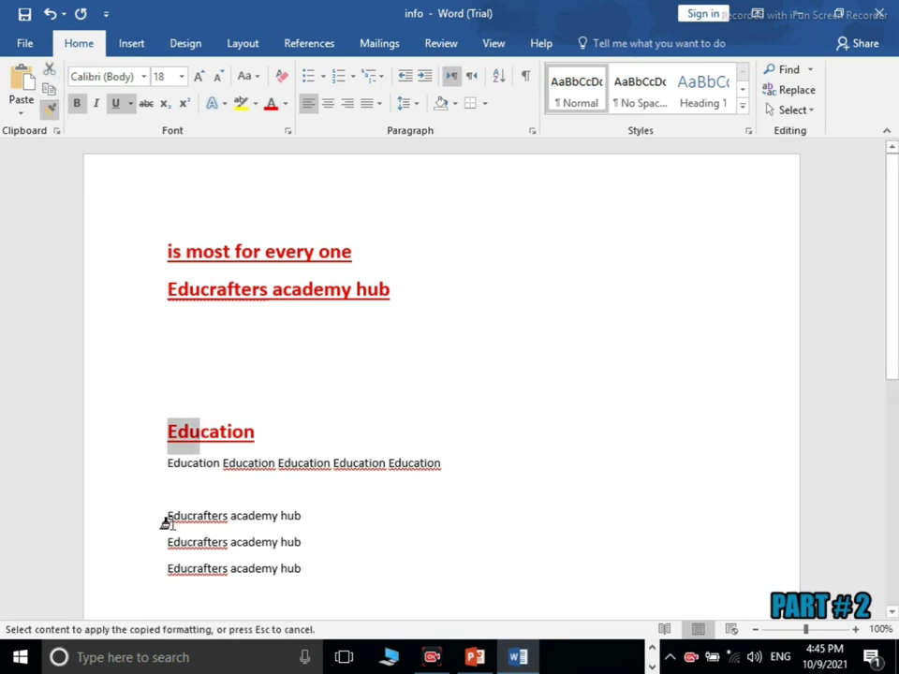
pyautogui.moveTo(167, 516); pyautogui.dragTo(316, 578)
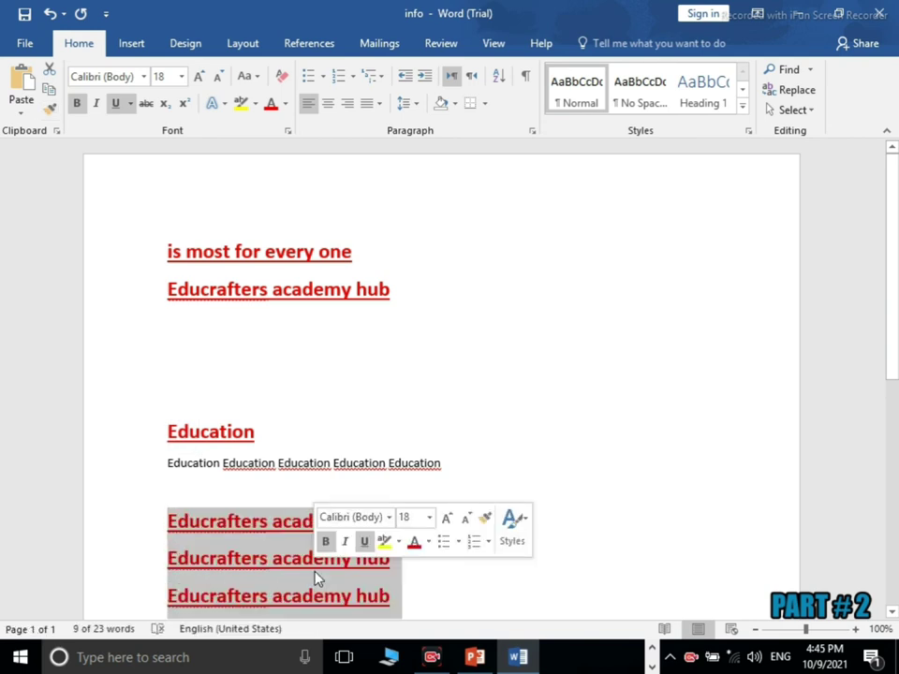
pyautogui.click(543, 442)
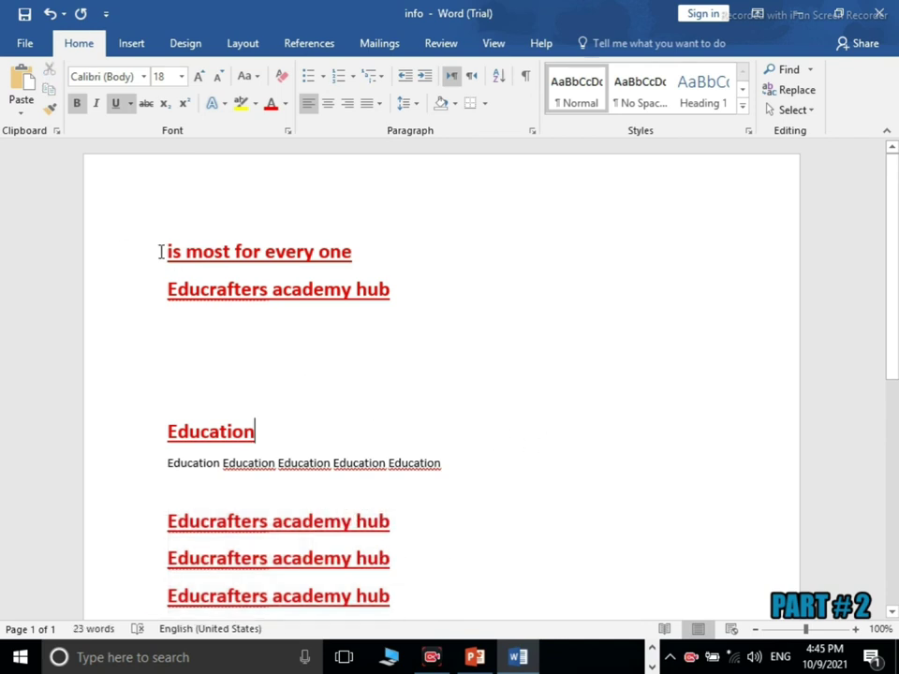
pyautogui.moveTo(162, 251); pyautogui.dragTo(214, 292)
# - Select the lines 'is most for every one' and 'Educrafters academy hub' and apply Bernard MT Condensed
pyautogui.moveTo(281, 304); pyautogui.dragTo(321, 317)
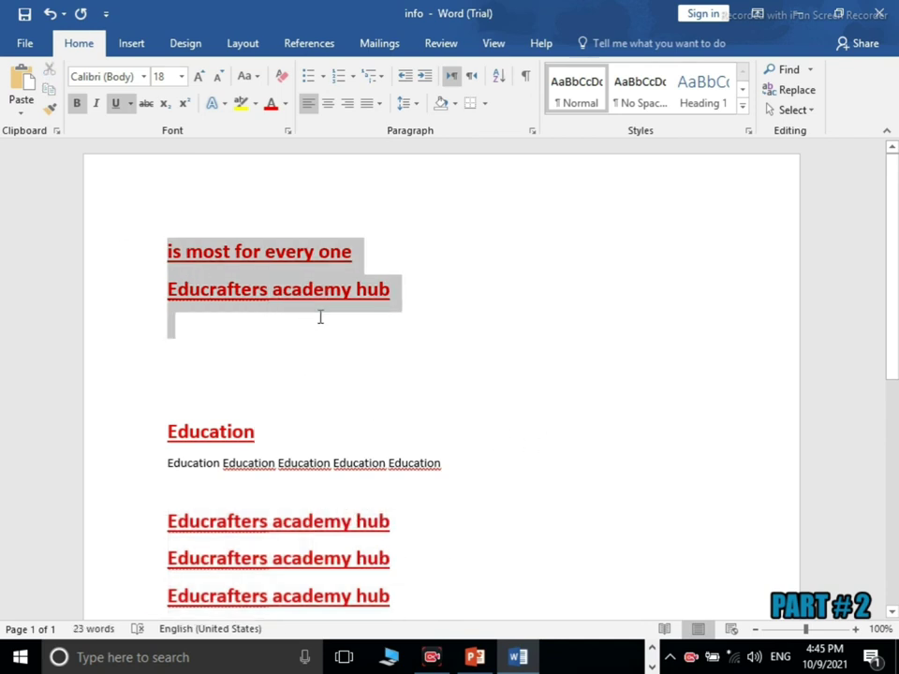
pyautogui.click(321, 318)
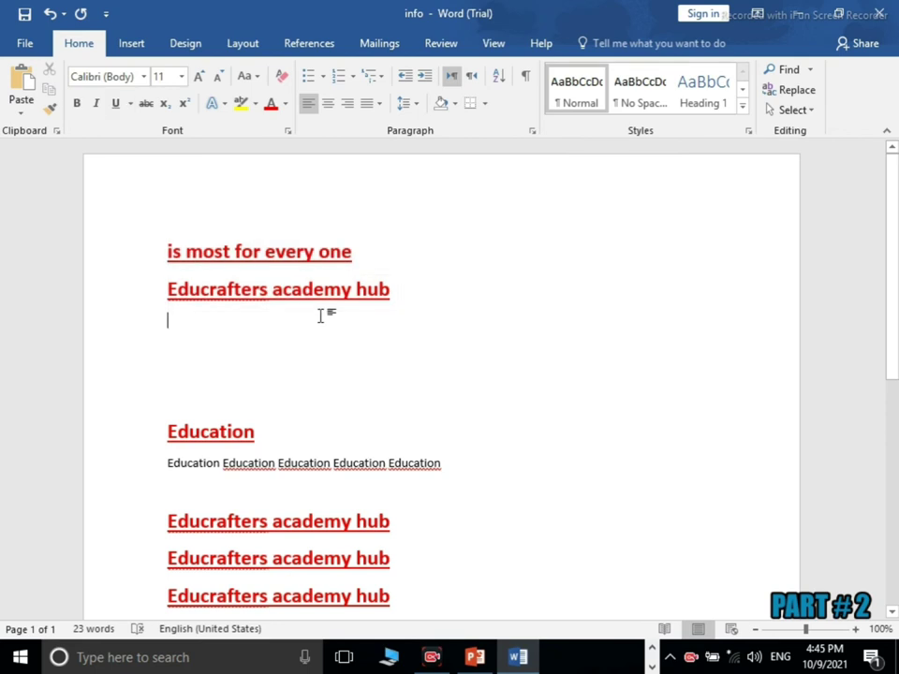
pyautogui.click(146, 261)
pyautogui.click(148, 290)
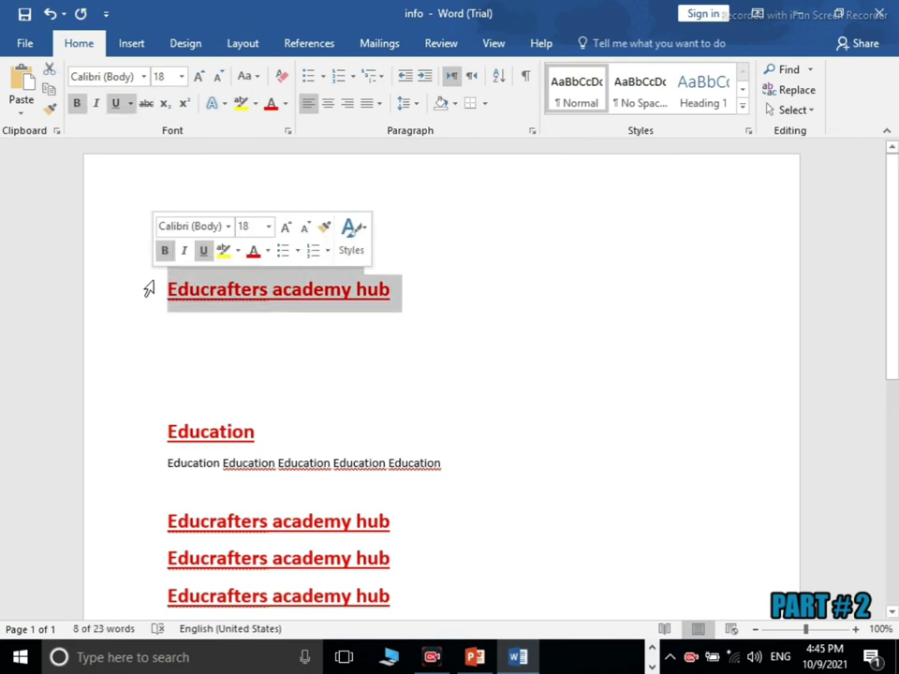
pyautogui.moveTo(148, 289); pyautogui.dragTo(146, 253)
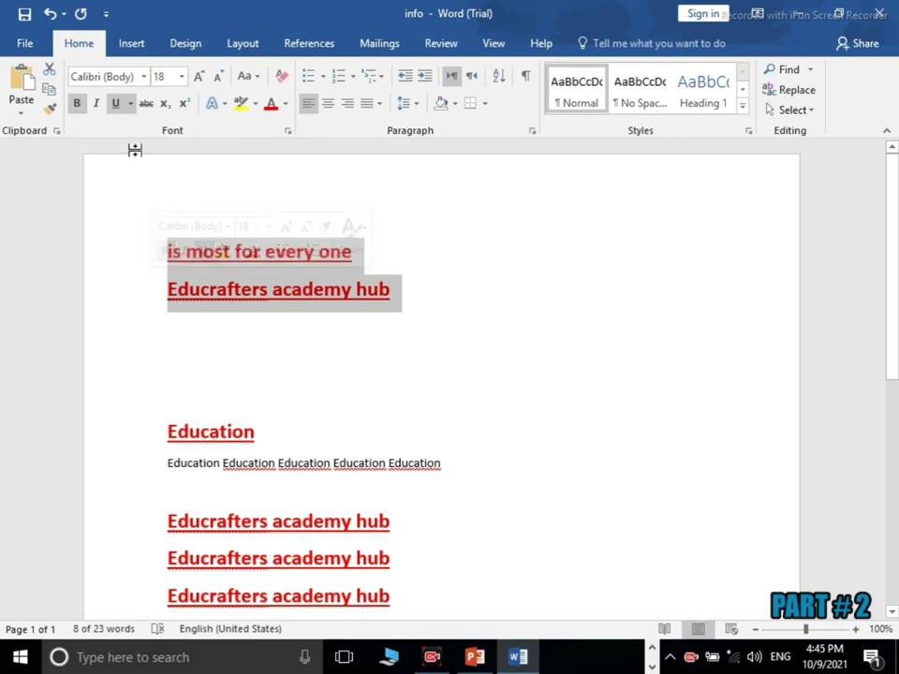
pyautogui.click(143, 77)
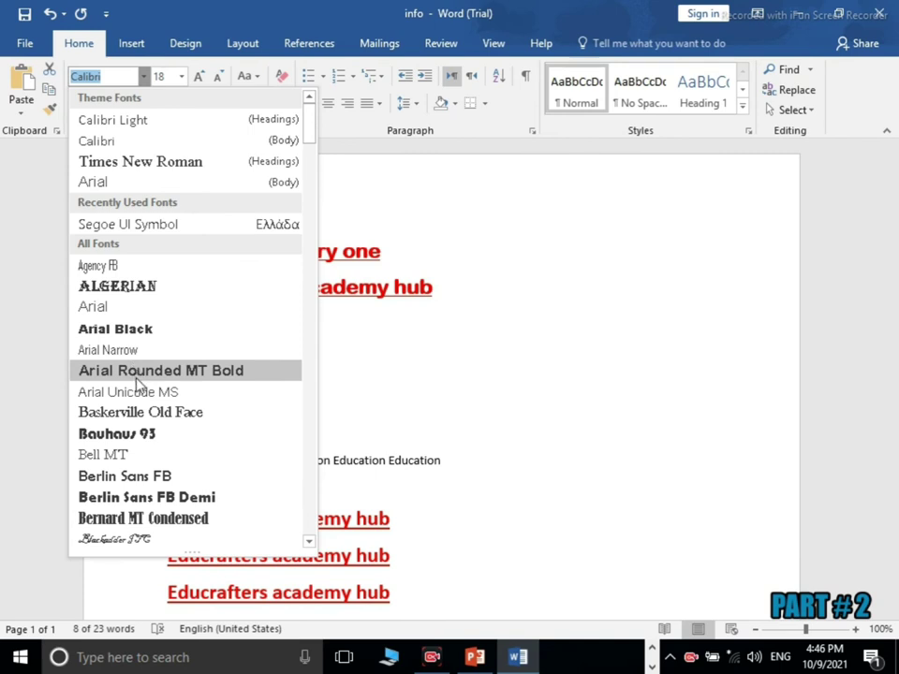
pyautogui.click(140, 518)
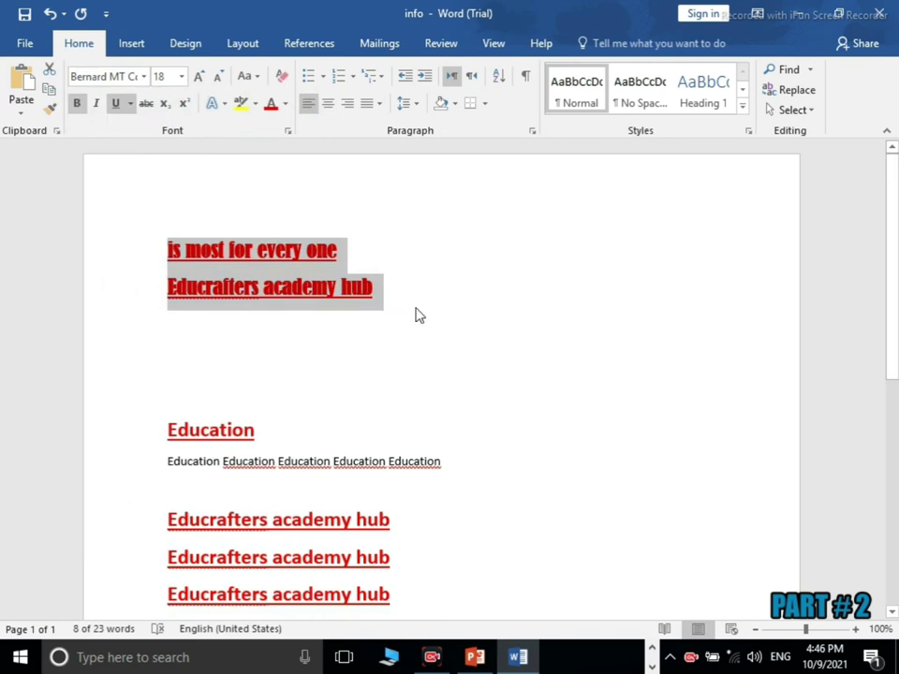
# - Set the two headings to size 48, then grow them step by step up to 160
pyautogui.click(182, 76)
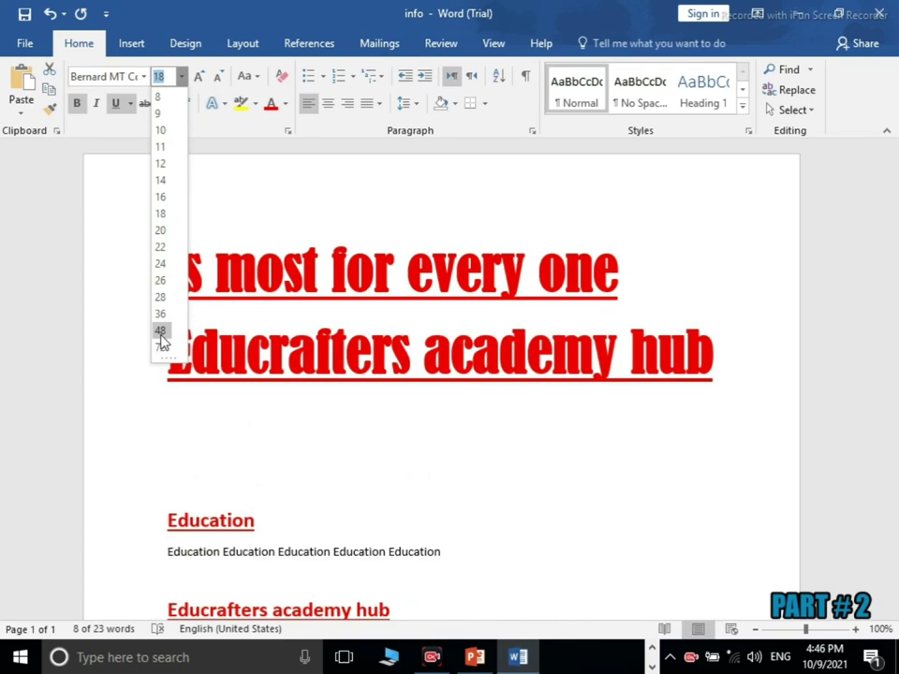
pyautogui.click(161, 332)
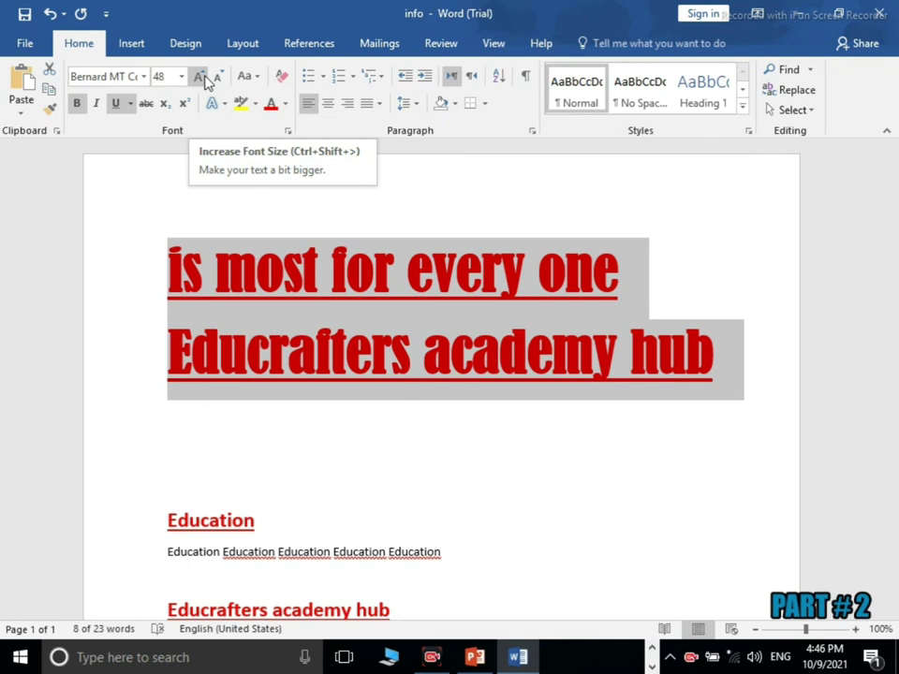
pyautogui.click(205, 78)
pyautogui.click(205, 79)
pyautogui.click(205, 79)
pyautogui.click(205, 79)
pyautogui.click(205, 79)
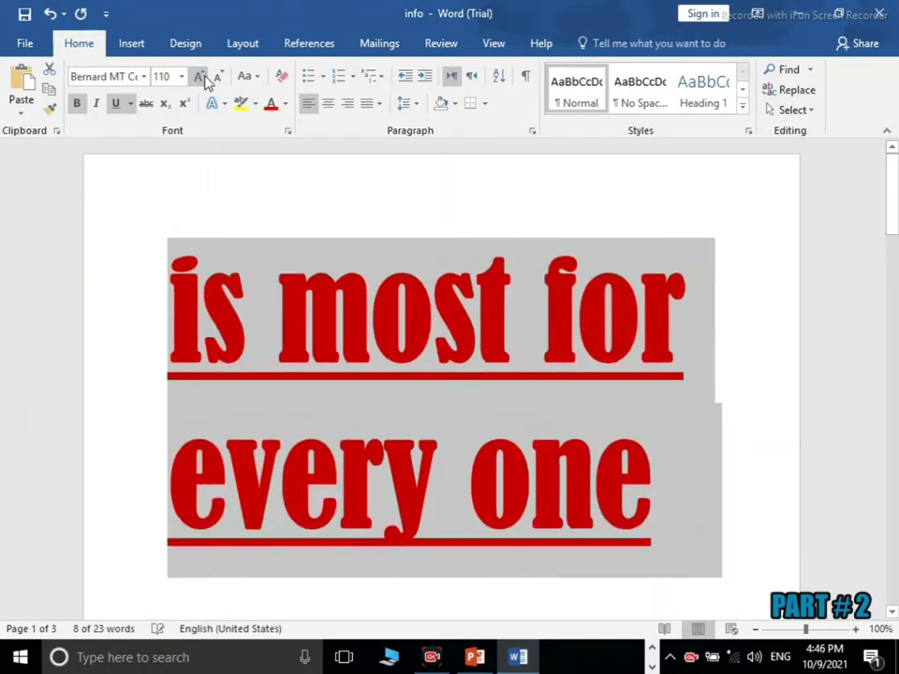
pyautogui.click(205, 78)
pyautogui.click(206, 79)
pyautogui.click(206, 79)
pyautogui.click(205, 79)
pyautogui.click(205, 79)
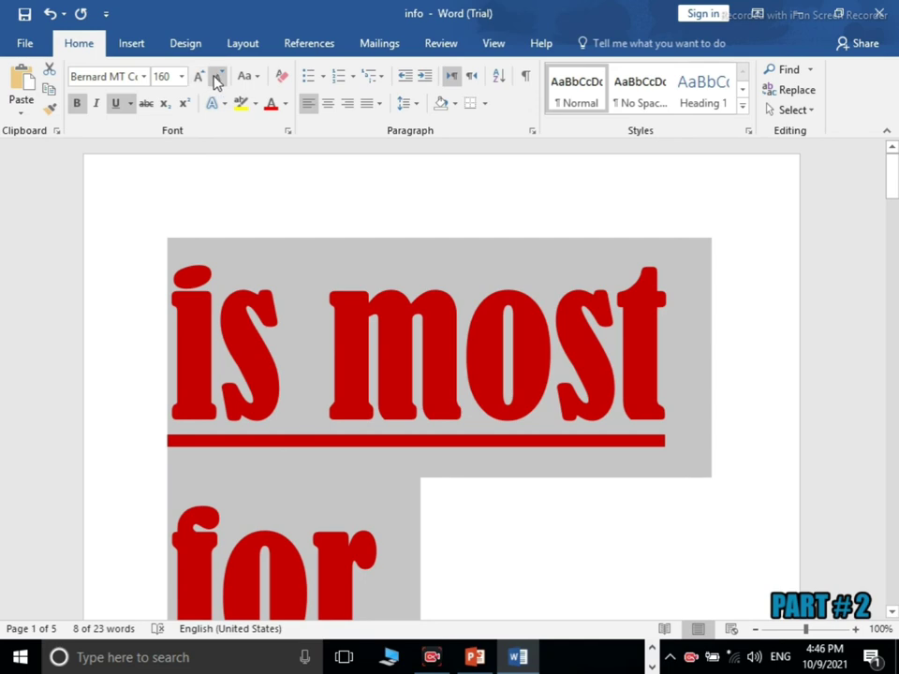
# - Shrink the two headings step by step from 150 down to the smallest size, 3
pyautogui.click(217, 78)
pyautogui.tripleClick(217, 78)
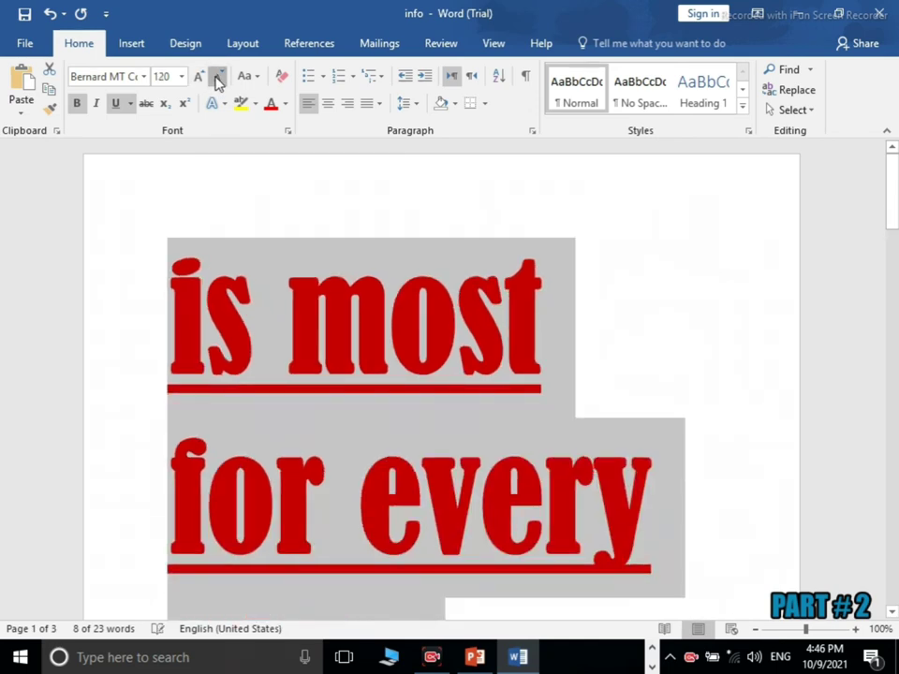
pyautogui.doubleClick(216, 77)
pyautogui.tripleClick(216, 78)
pyautogui.doubleClick(217, 77)
pyautogui.click(217, 78)
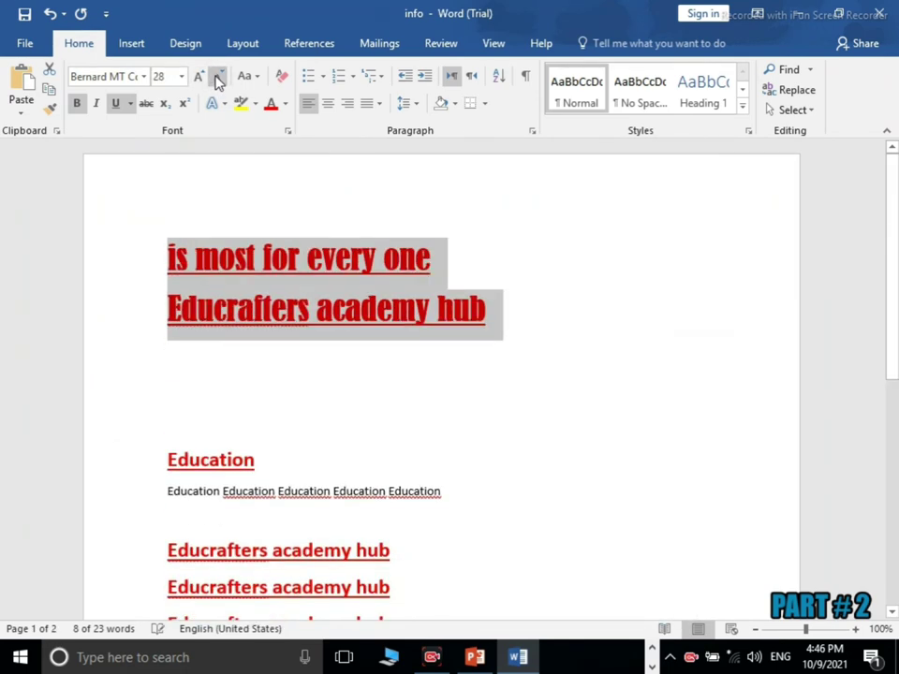
pyautogui.doubleClick(216, 78)
pyautogui.click(216, 78)
pyautogui.doubleClick(216, 78)
pyautogui.tripleClick(217, 77)
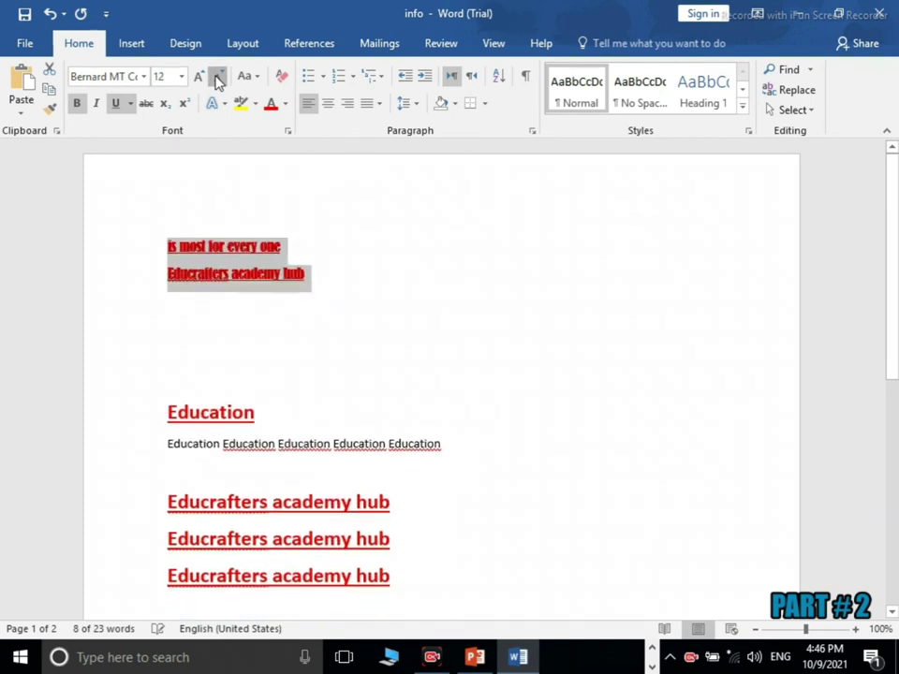
pyautogui.doubleClick(217, 77)
pyautogui.doubleClick(217, 78)
pyautogui.click(216, 77)
pyautogui.doubleClick(216, 78)
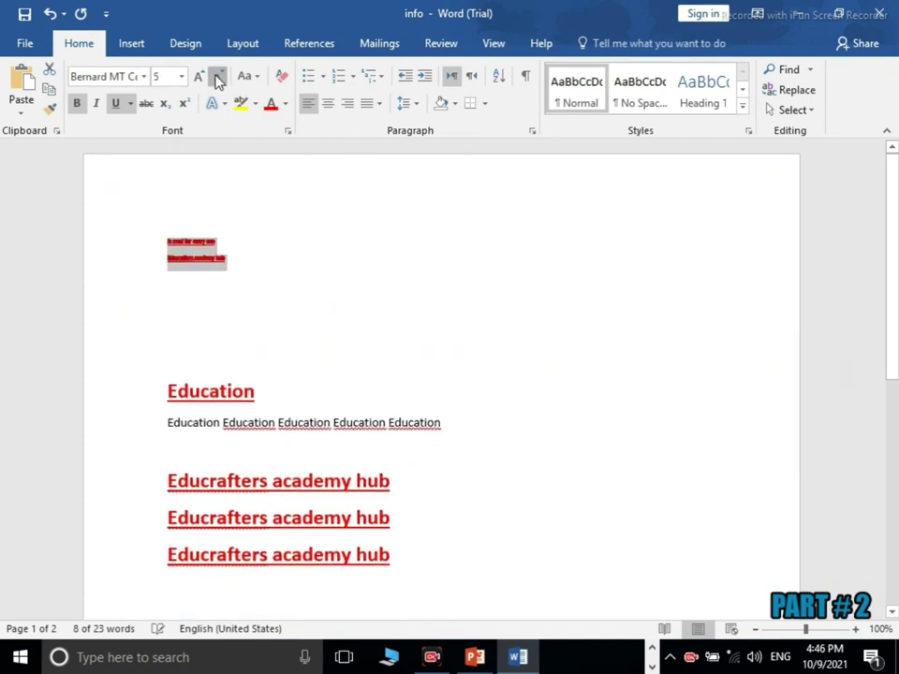
pyautogui.click(216, 78)
pyautogui.click(216, 78)
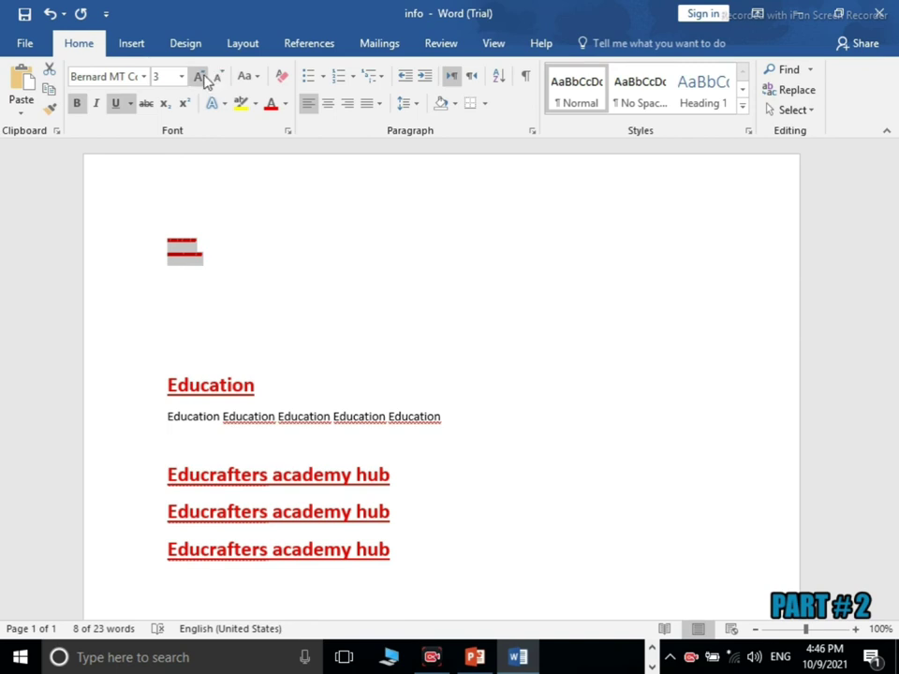
# - Grow the two headings back up step by step to size 24
pyautogui.doubleClick(202, 80)
pyautogui.click(203, 80)
pyautogui.doubleClick(203, 80)
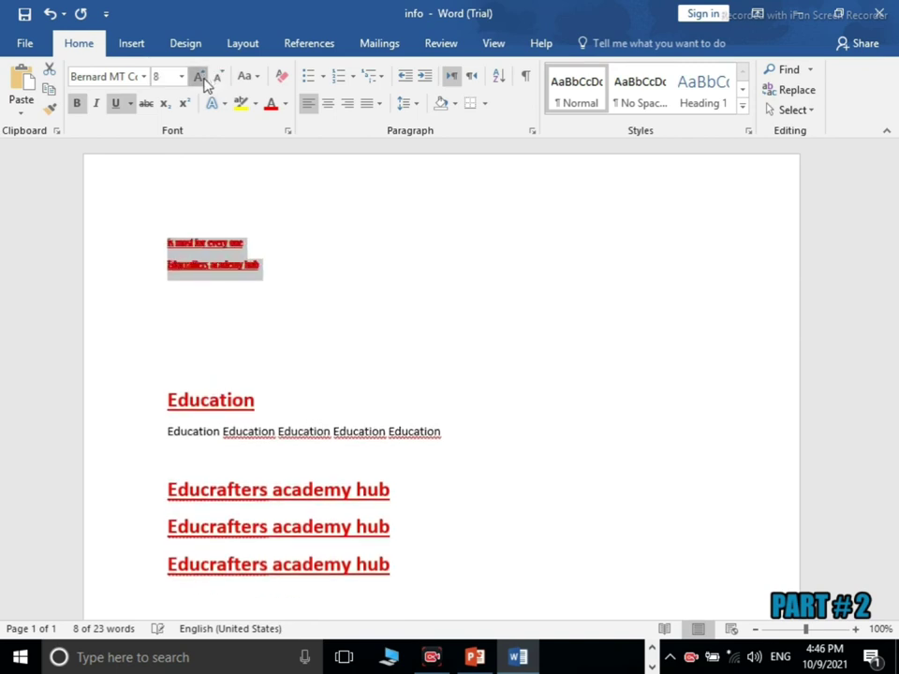
pyautogui.doubleClick(202, 80)
pyautogui.click(202, 80)
pyautogui.doubleClick(203, 79)
pyautogui.doubleClick(202, 80)
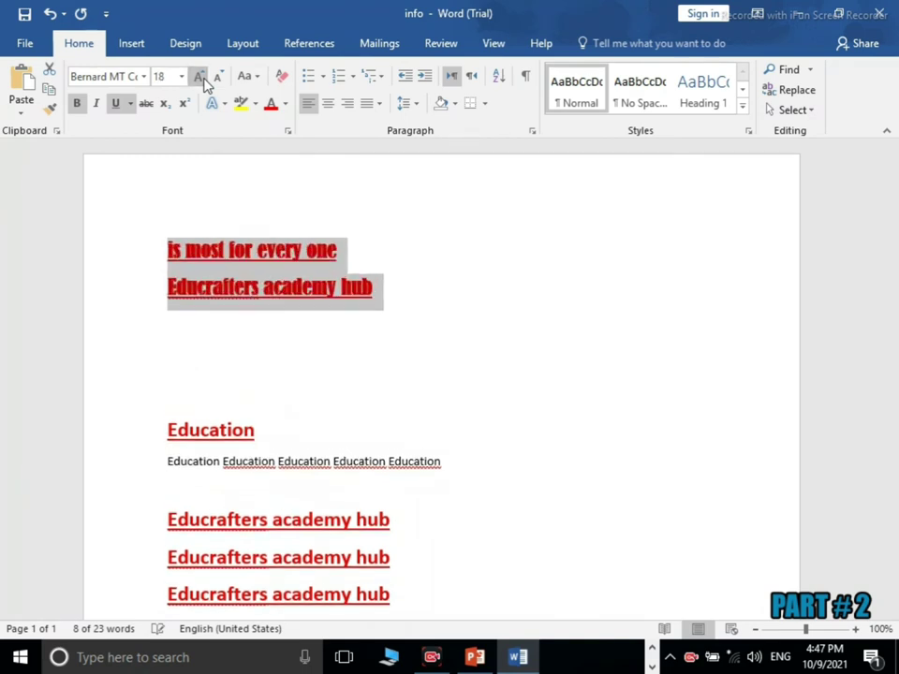
pyautogui.doubleClick(202, 80)
pyautogui.click(203, 79)
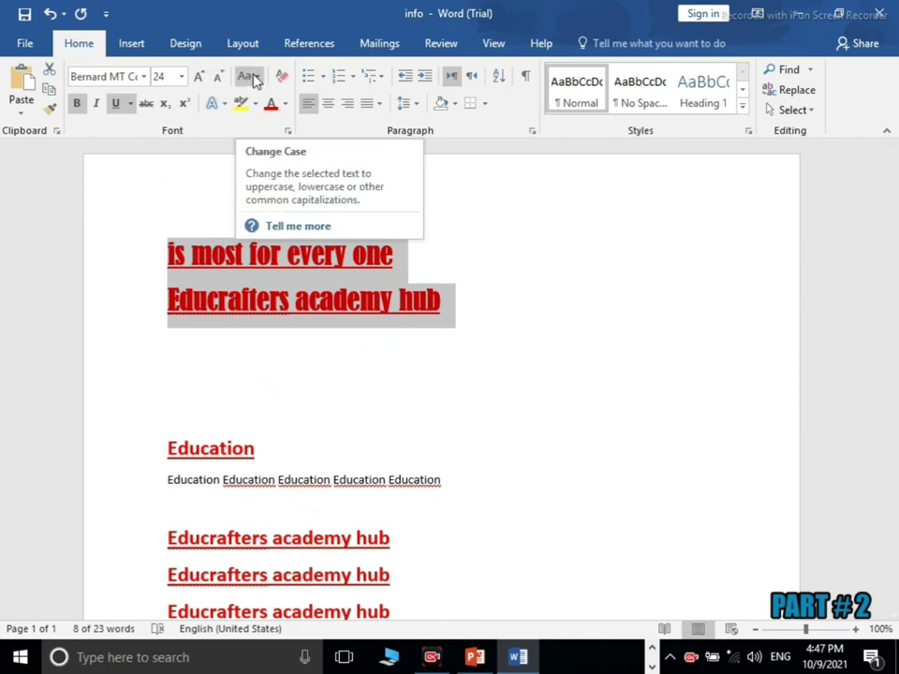
# - Deselect both headings, then select only the 'Educrafters academy hub' line
pyautogui.click(307, 337)
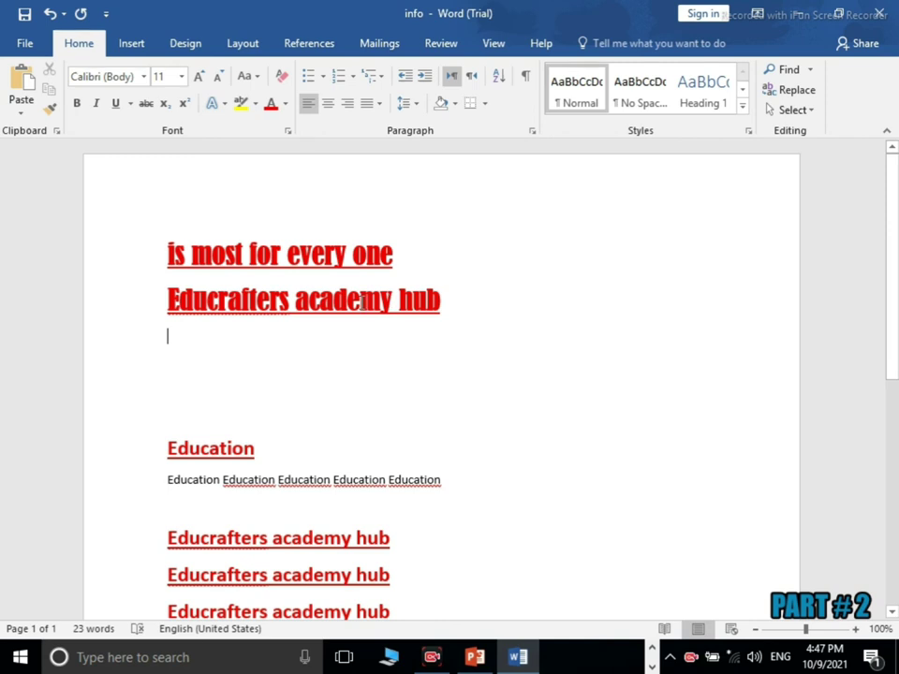
pyautogui.click(145, 312)
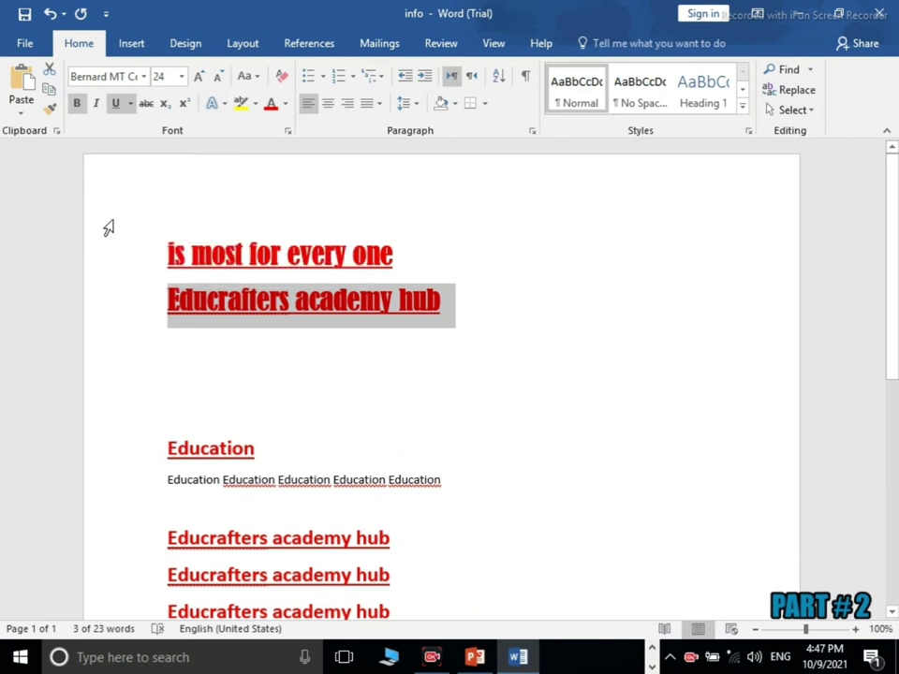
pyautogui.click(109, 227)
pyautogui.click(140, 305)
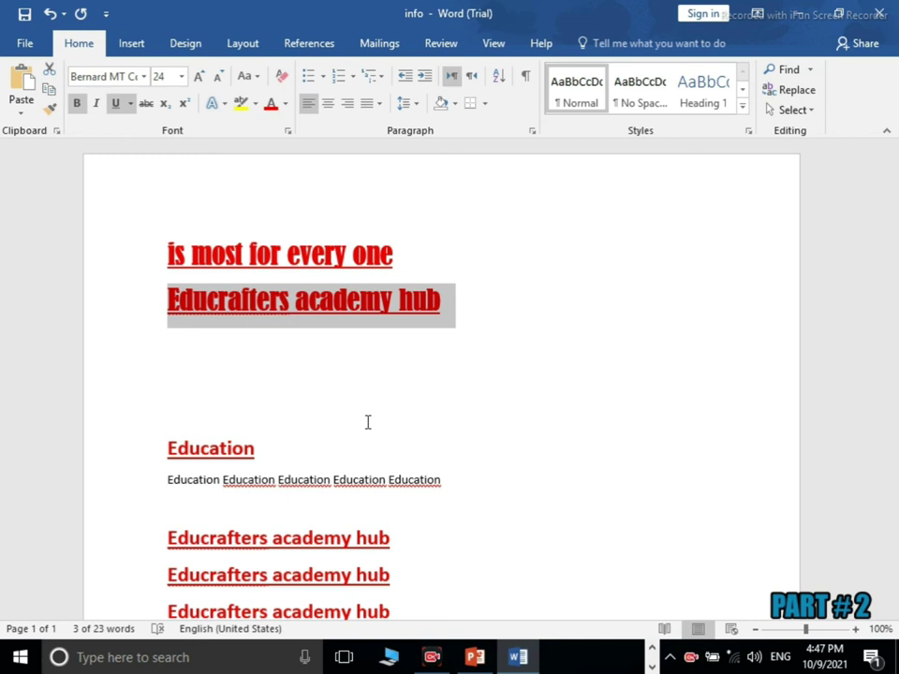
# - Change the Educrafters heading to lowercase, then UPPERCASE, then Capitalize Each Word
pyautogui.click(256, 79)
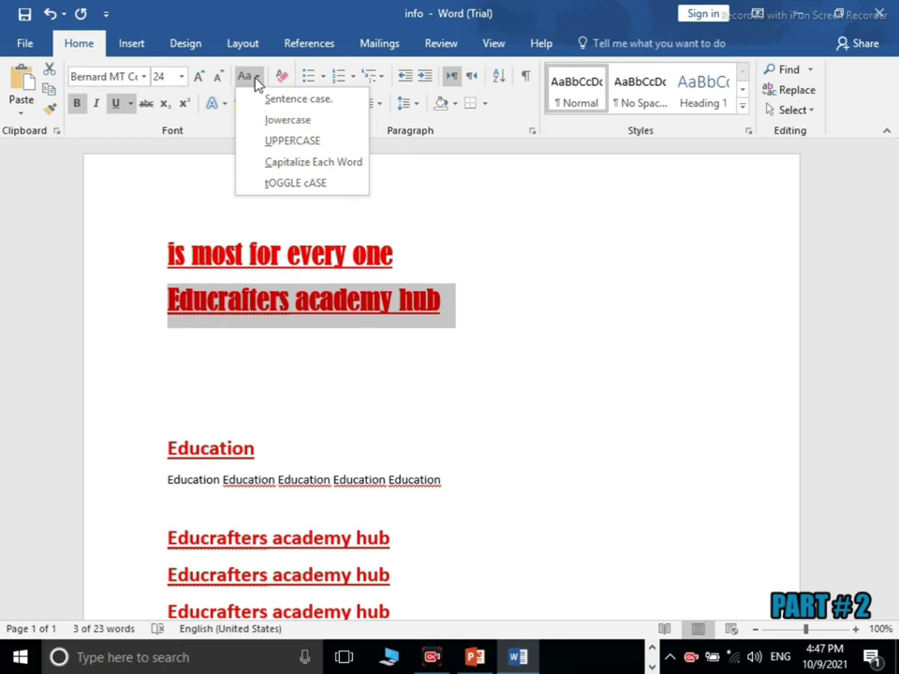
pyautogui.click(317, 122)
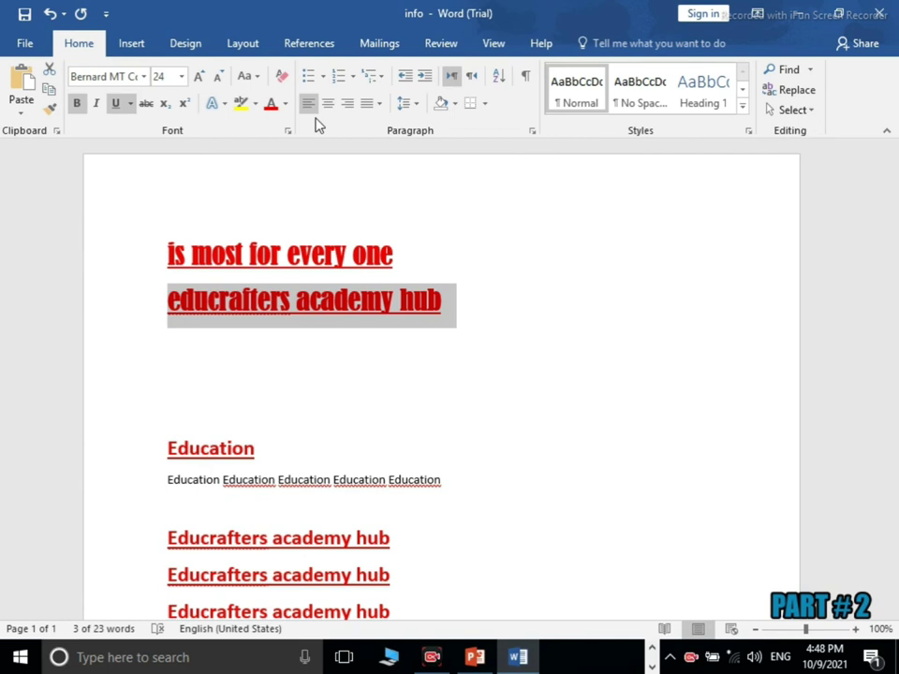
pyautogui.click(251, 75)
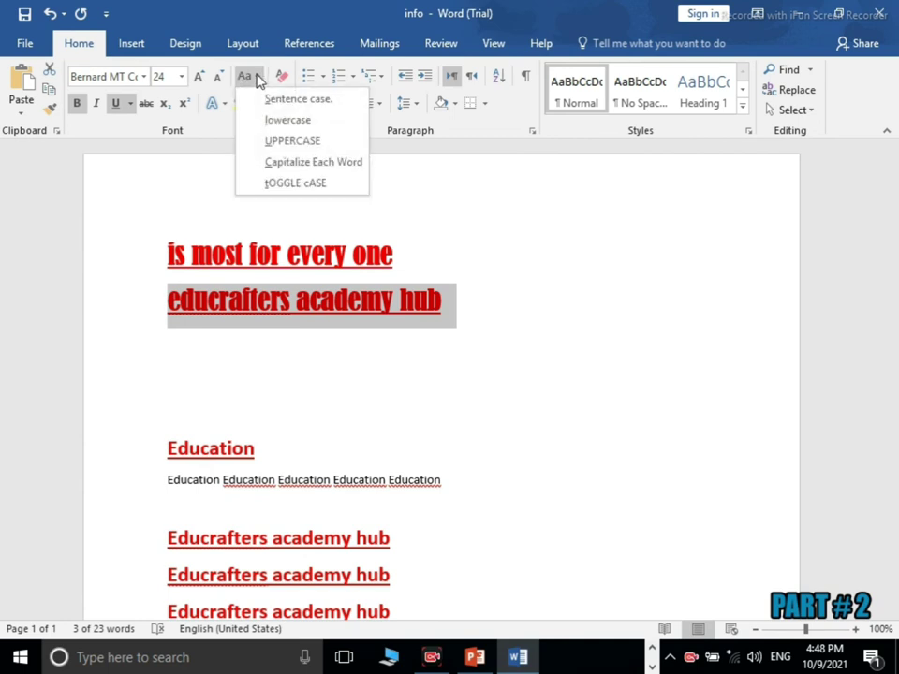
pyautogui.click(269, 142)
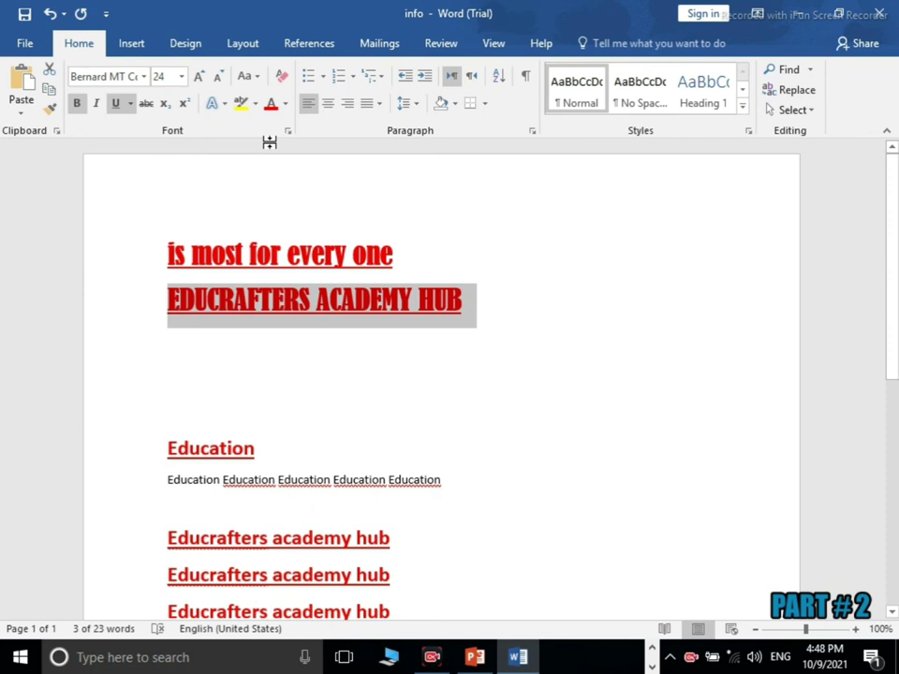
pyautogui.click(249, 77)
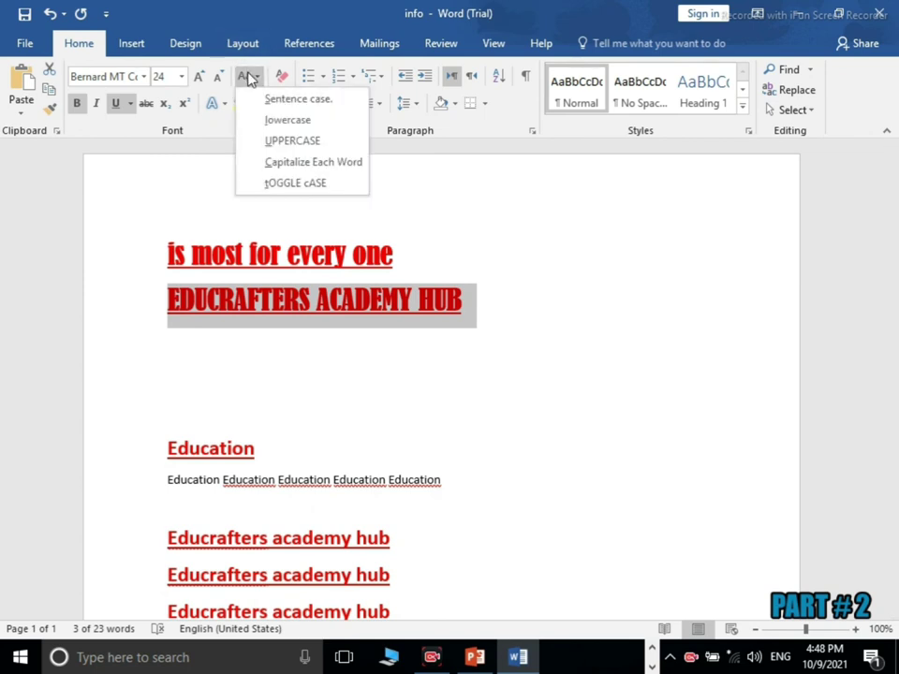
pyautogui.click(277, 164)
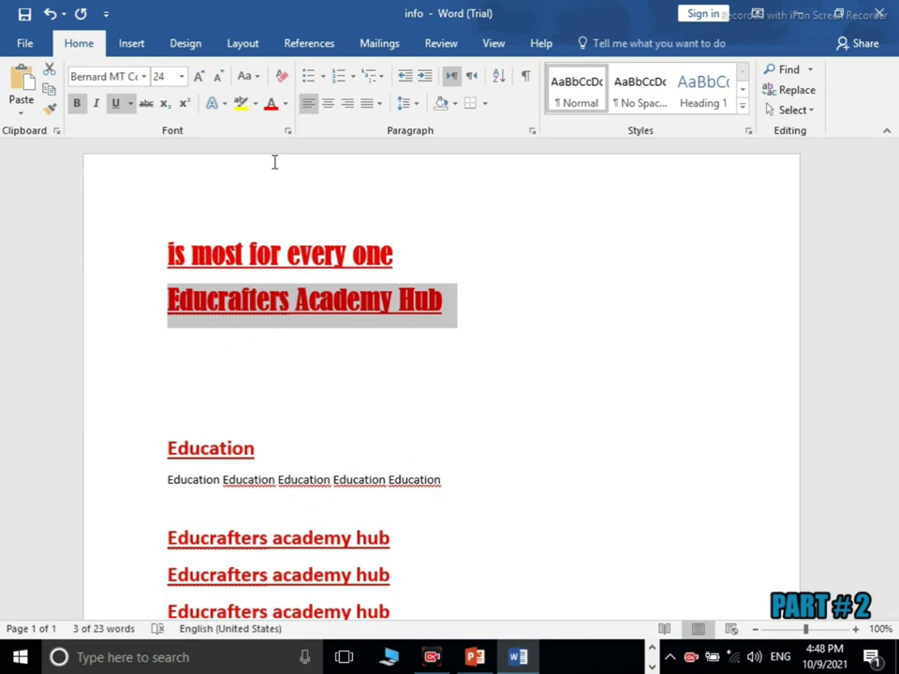
pyautogui.click(255, 78)
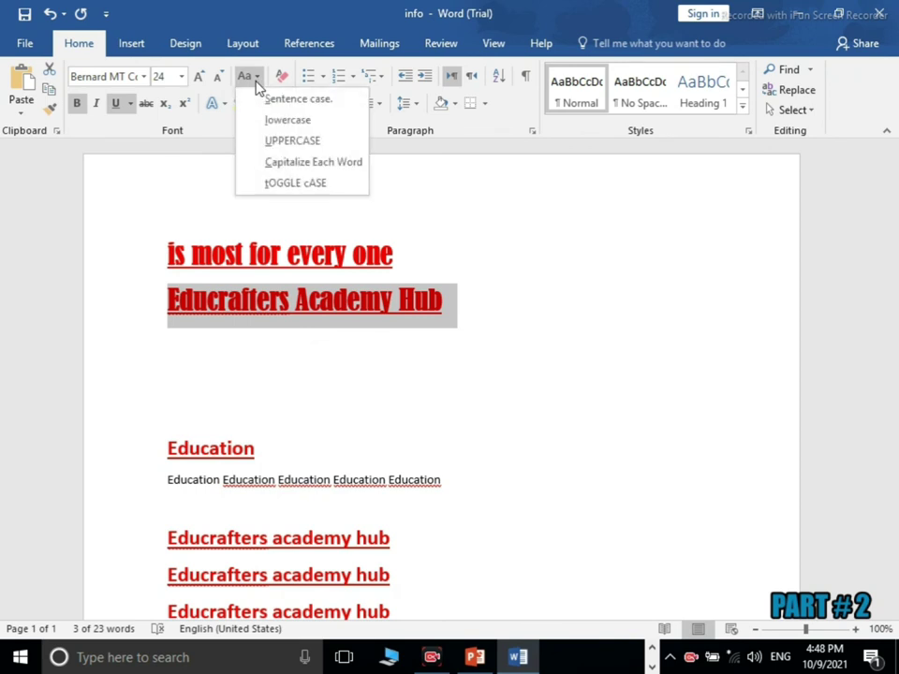
# - Apply tOGGLE cASE to the heading, then Sentence case so it reads 'Educrafters academy hub'
pyautogui.click(277, 184)
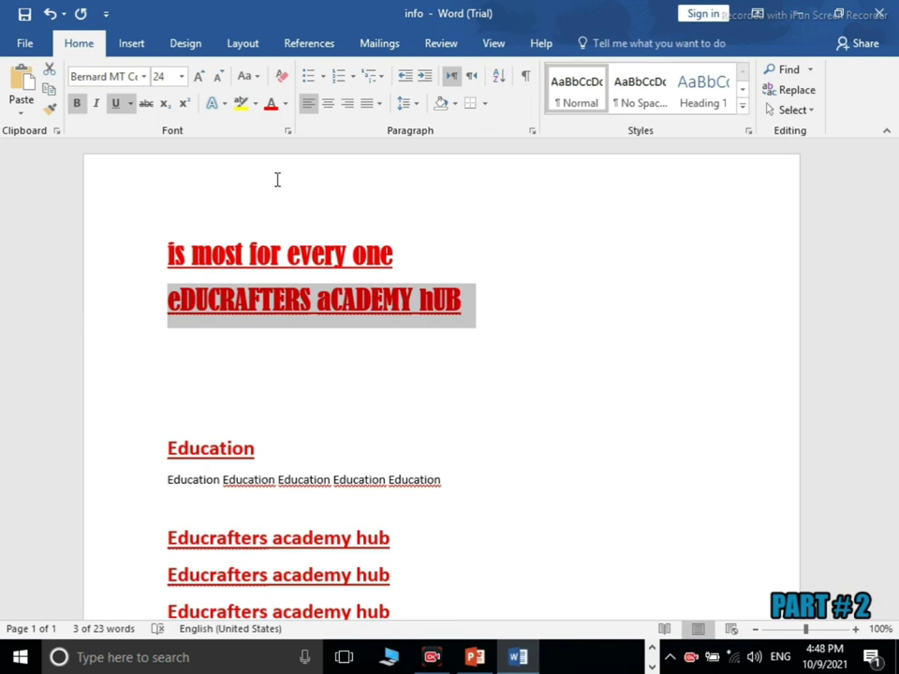
pyautogui.click(244, 79)
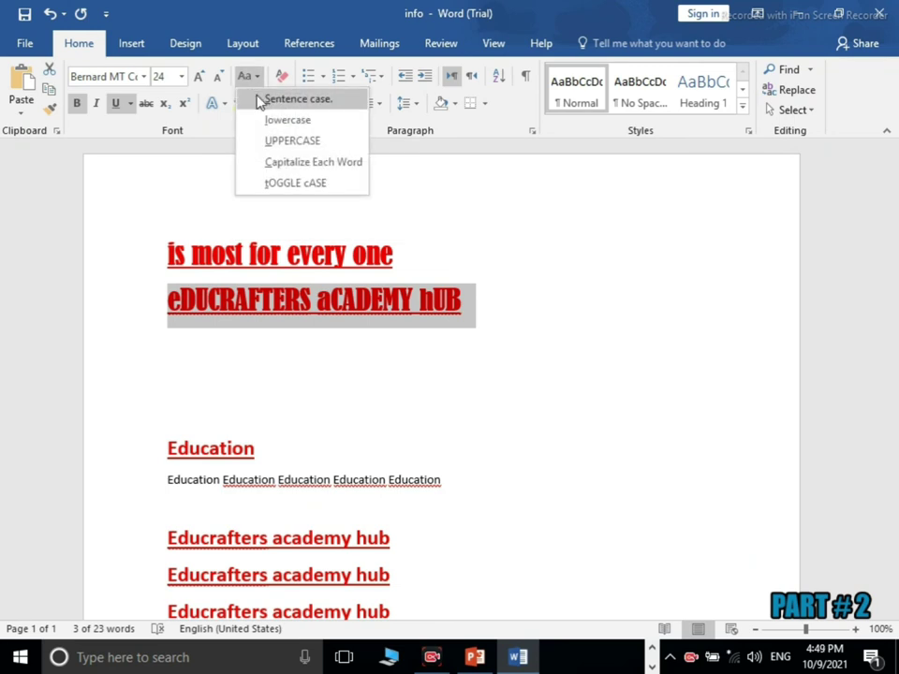
pyautogui.click(260, 100)
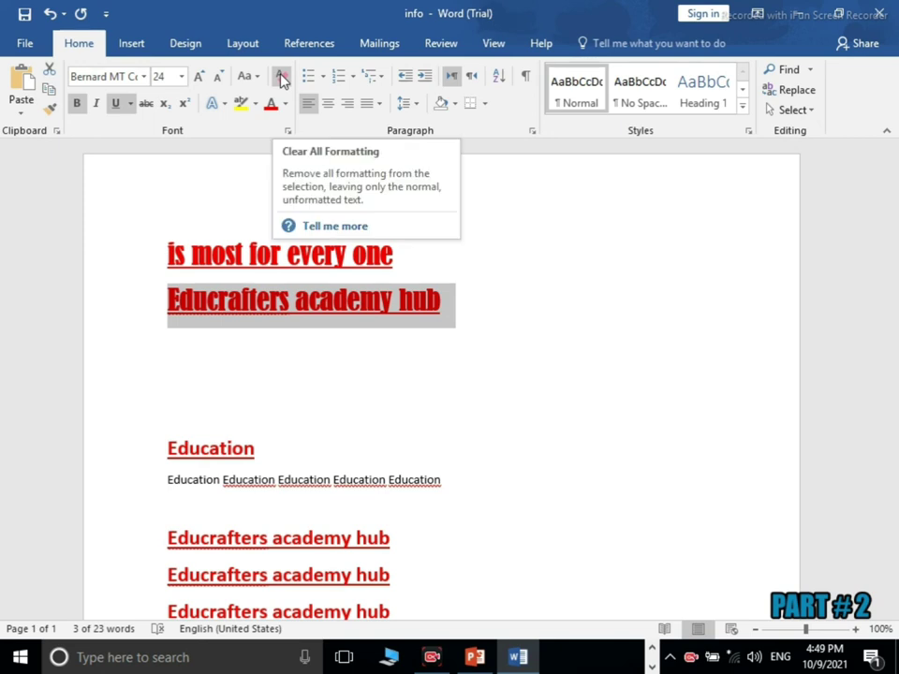
# - Clear all formatting from the 'Educrafters academy hub' line, leaving plain Calibri 11
pyautogui.click(281, 77)
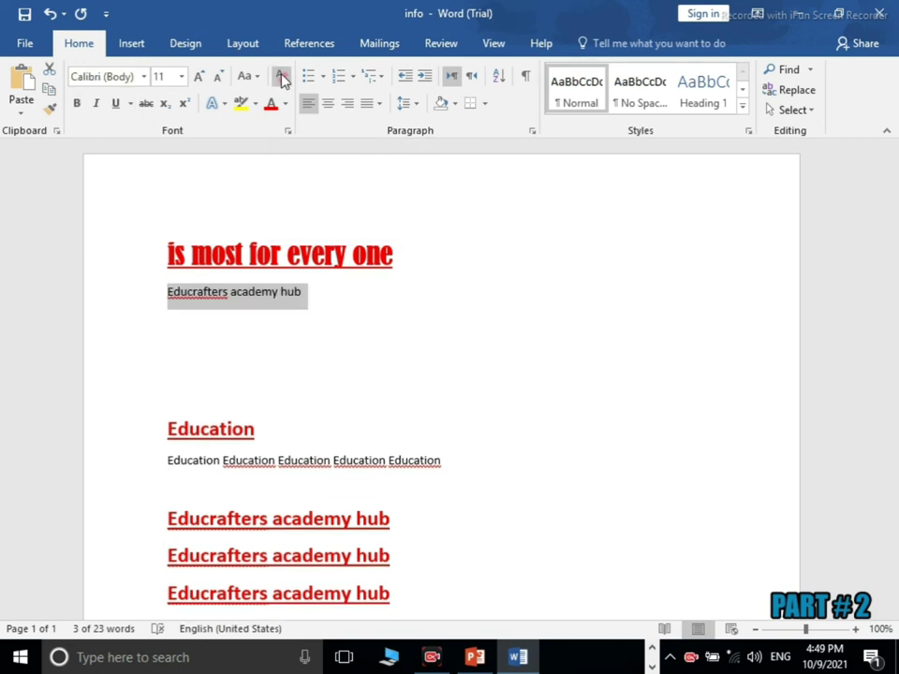
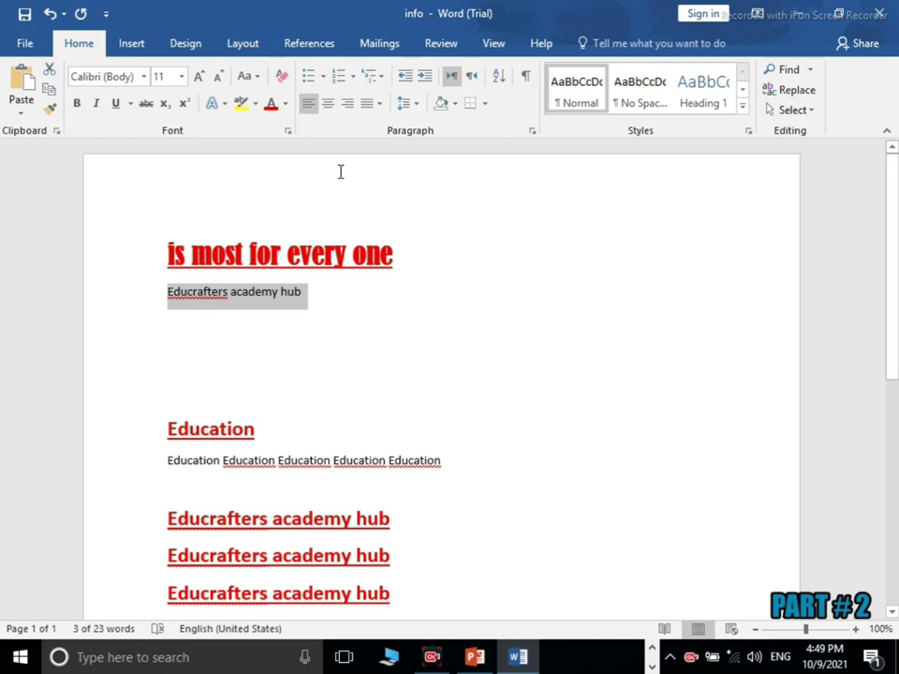
# - Undo the last change and give the heading a light red gradient font colour
pyautogui.hotkey('ctrl', 'z')
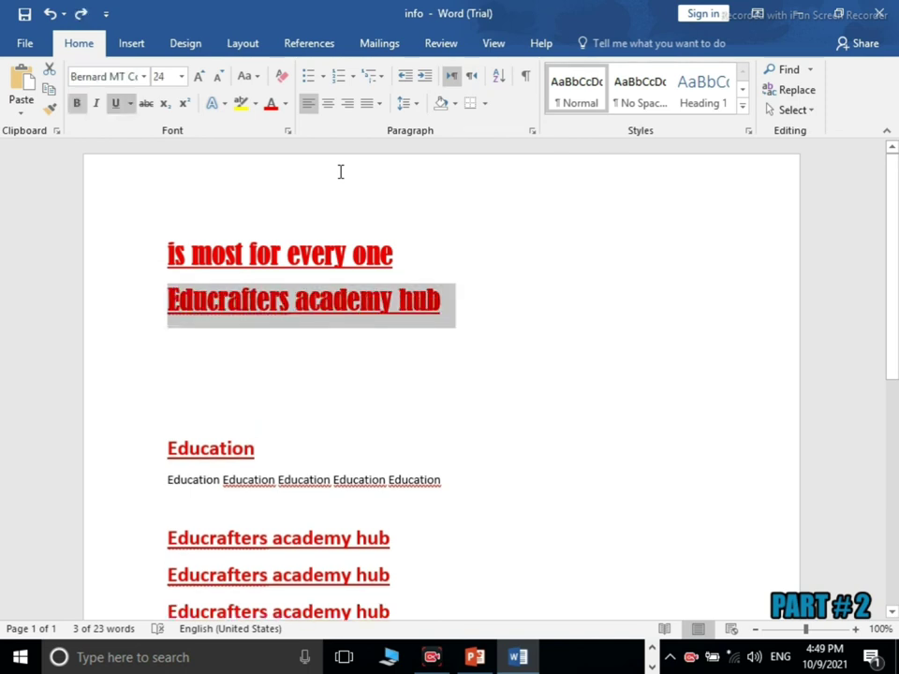
pyautogui.click(285, 107)
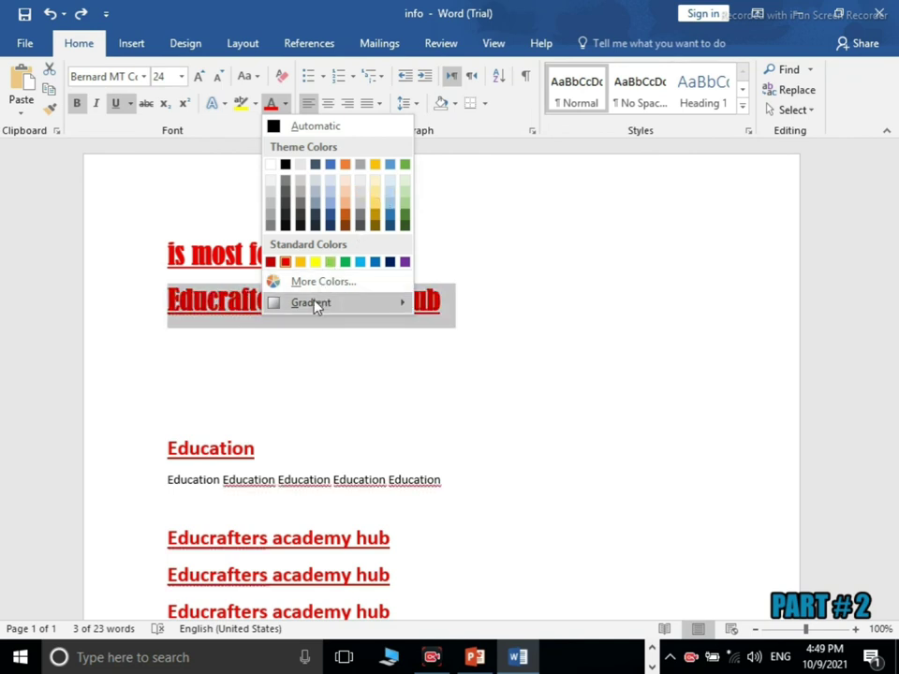
pyautogui.moveTo(311, 303)
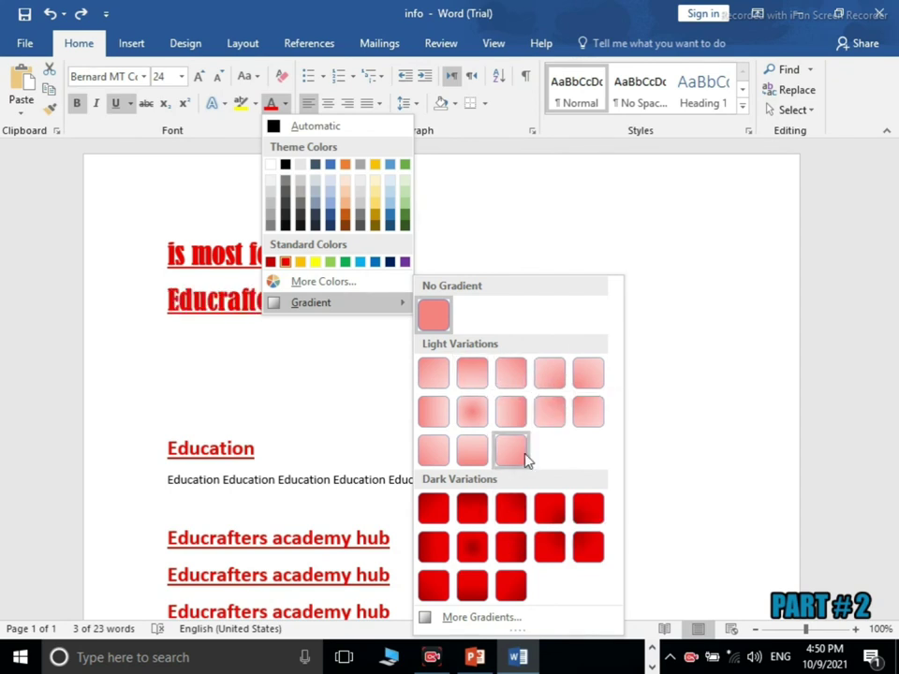
pyautogui.click(549, 422)
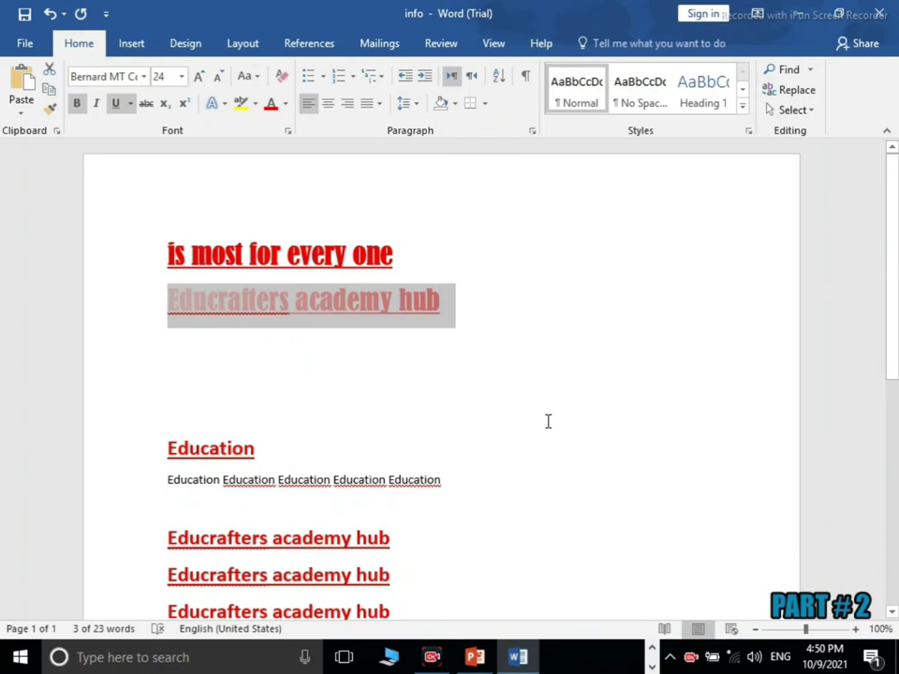
pyautogui.click(548, 421)
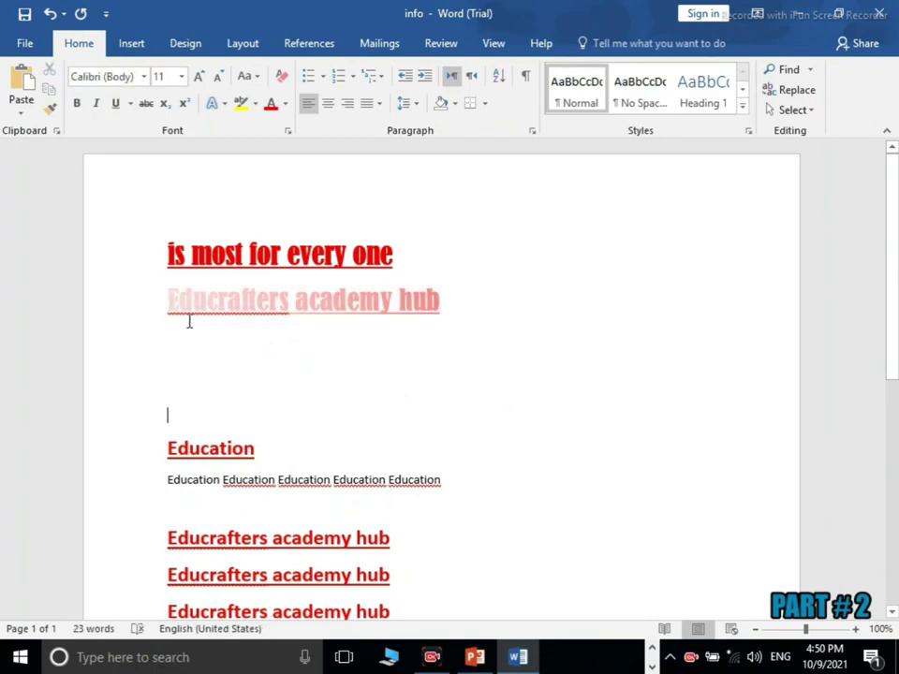
pyautogui.click(135, 309)
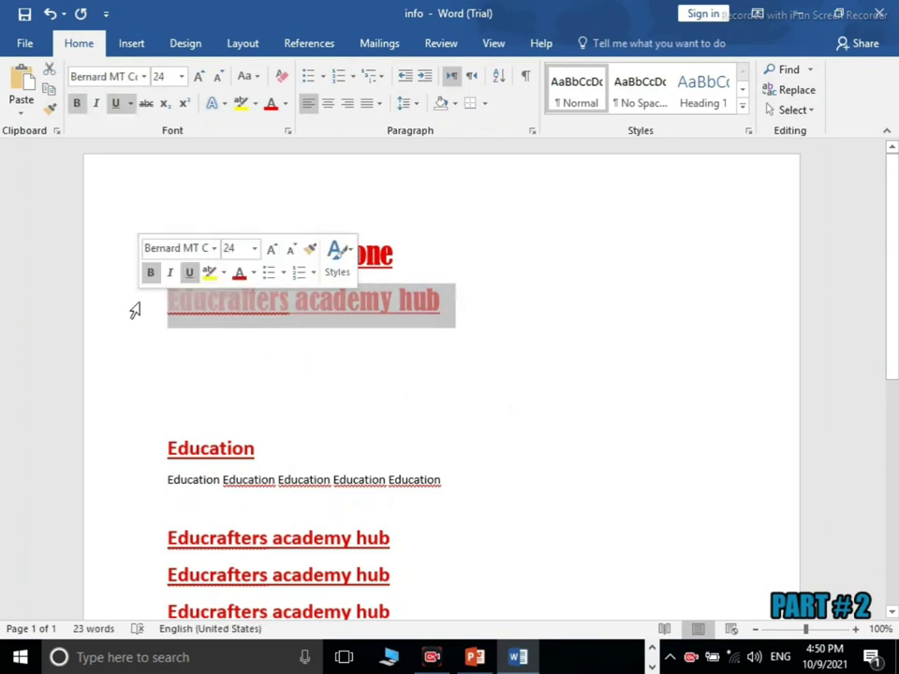
# - Colour the heading Blue, Accent 1, Lighter 40% and add a Yellow text highlight
pyautogui.click(287, 106)
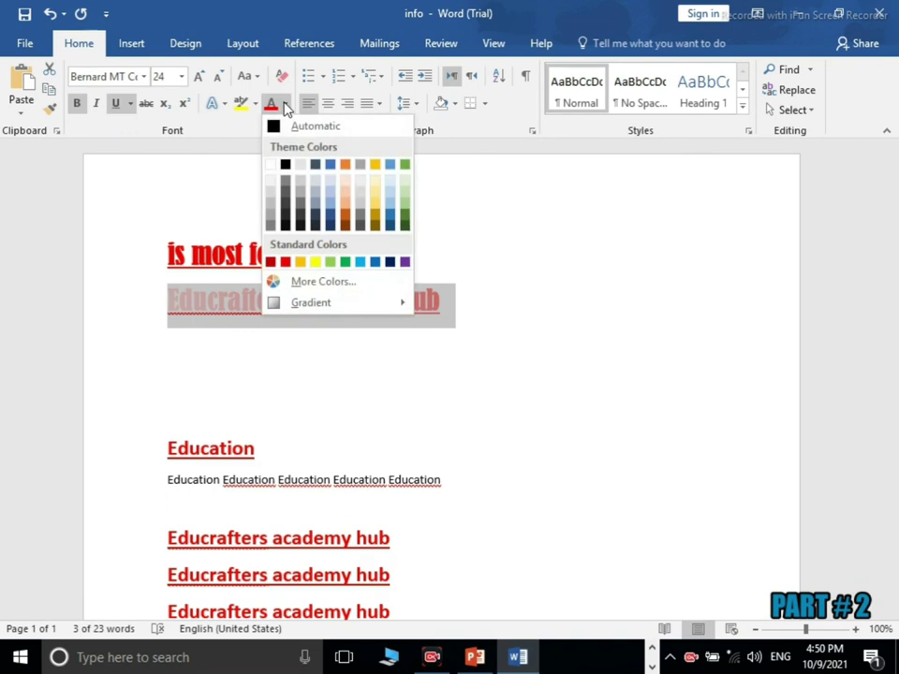
pyautogui.click(332, 210)
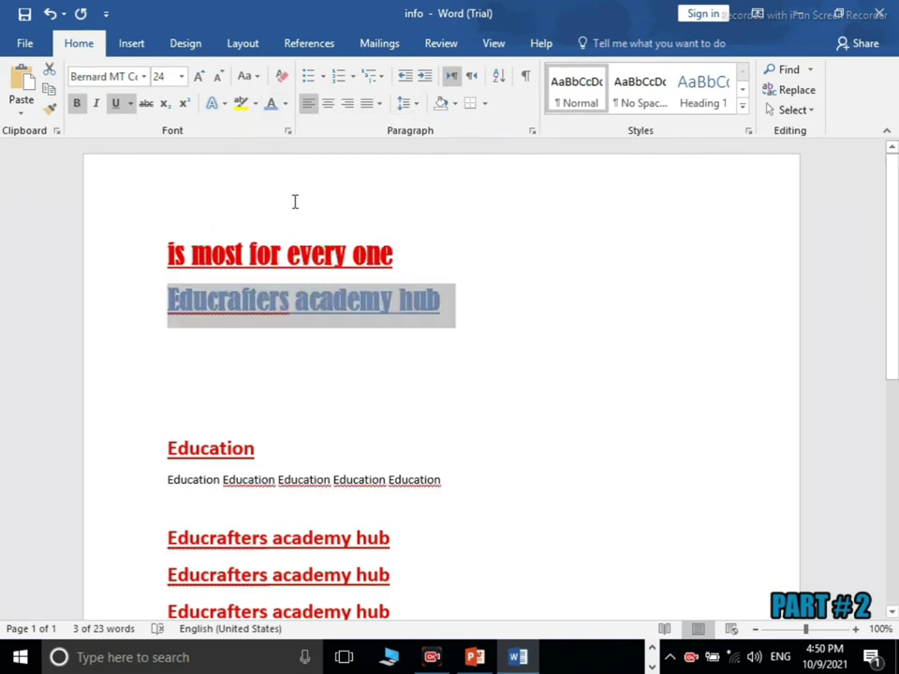
pyautogui.click(257, 108)
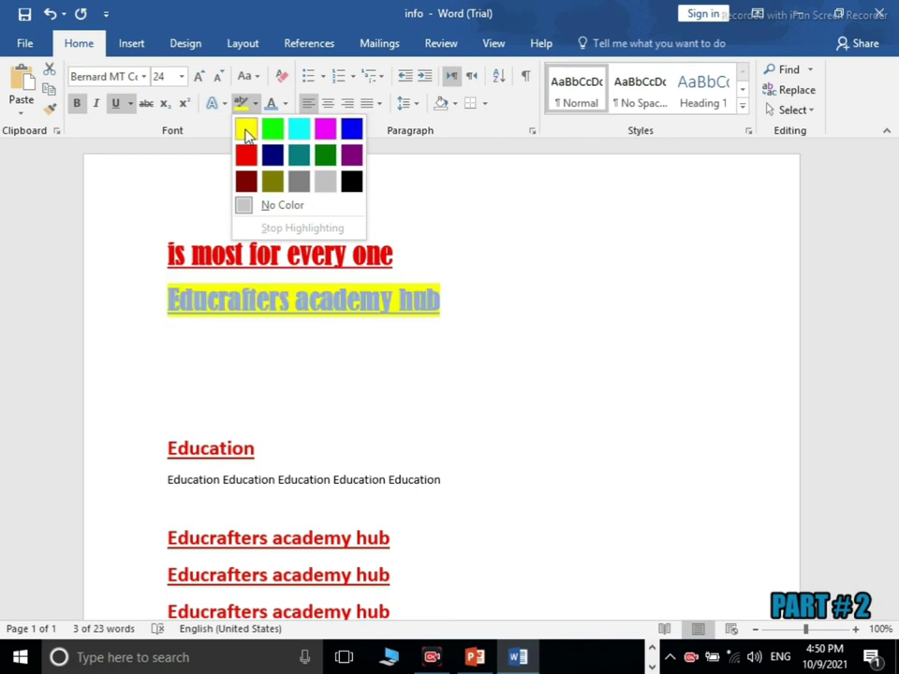
pyautogui.click(246, 134)
pyautogui.click(460, 307)
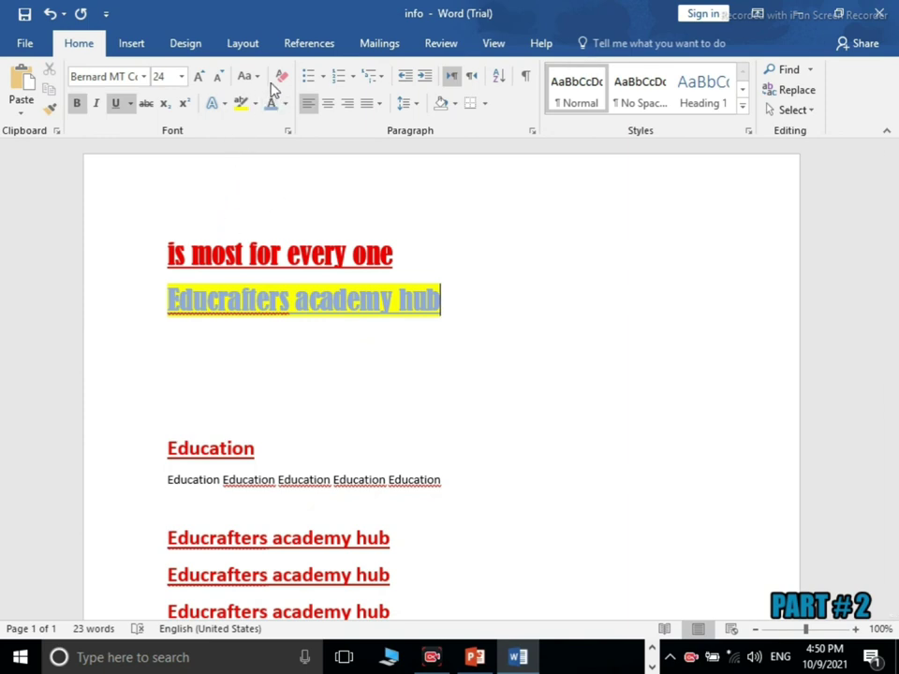
pyautogui.click(131, 309)
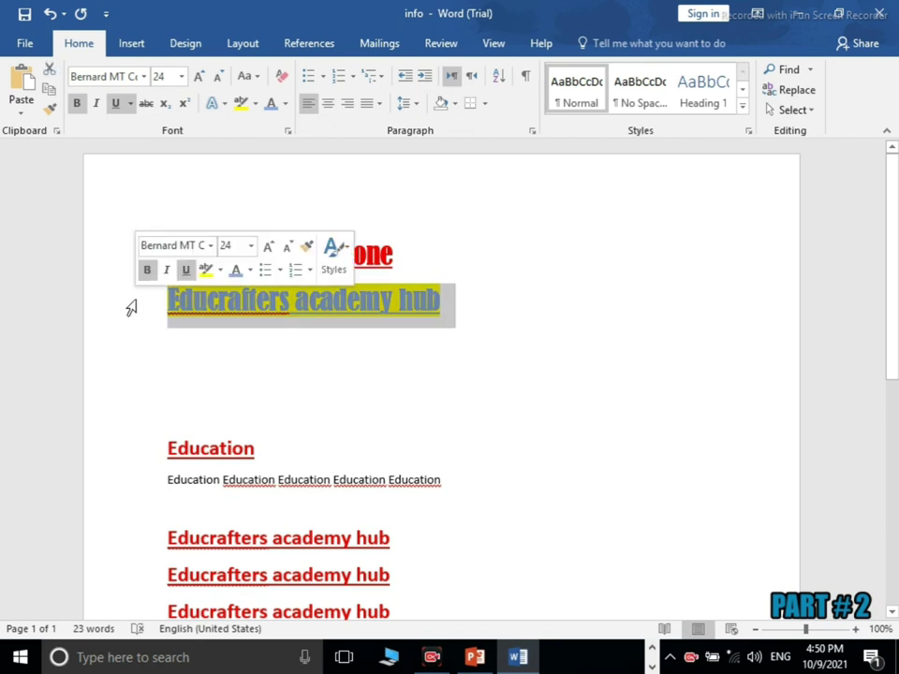
pyautogui.click(282, 81)
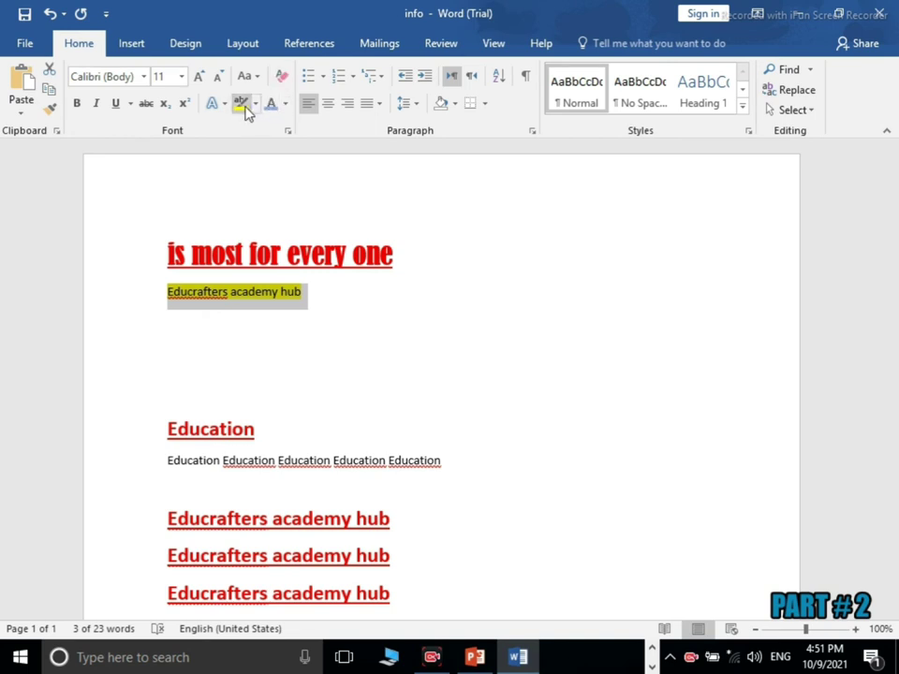
pyautogui.click(255, 104)
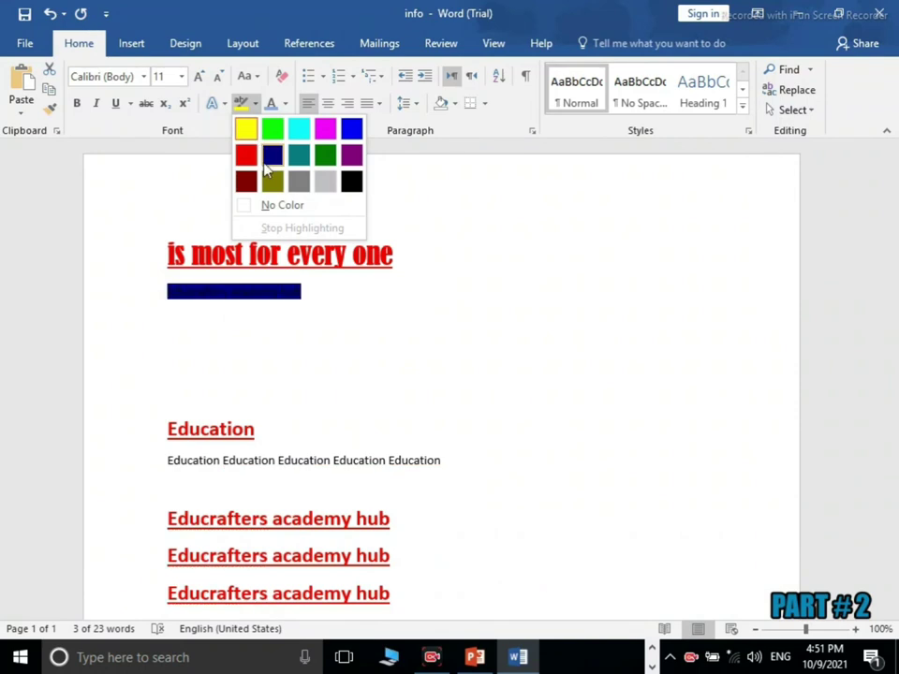
pyautogui.click(279, 208)
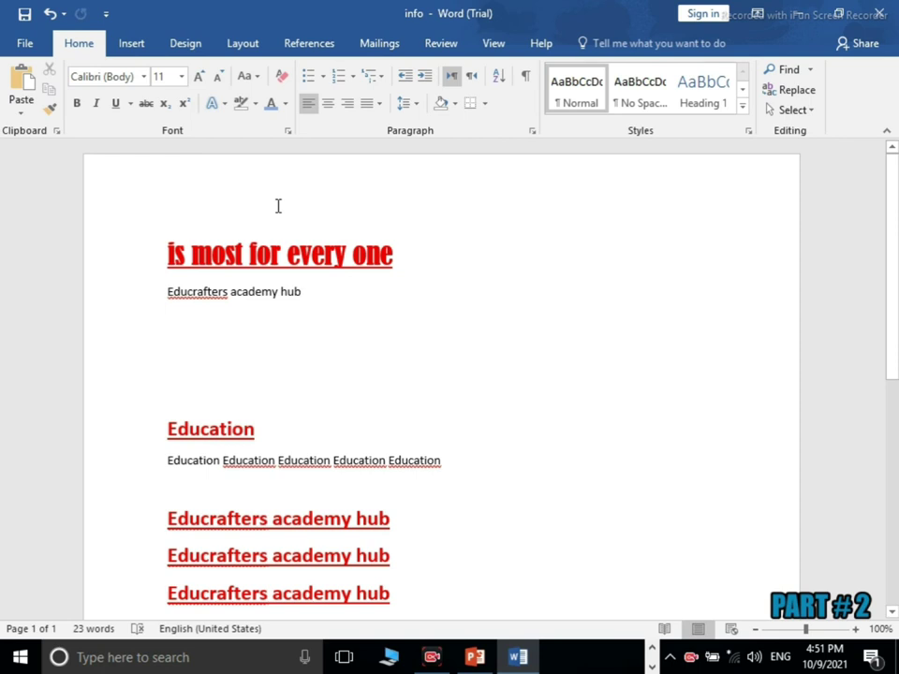
pyautogui.hotkey('ctrl', 'z')
pyautogui.hotkey('ctrl', 'z')
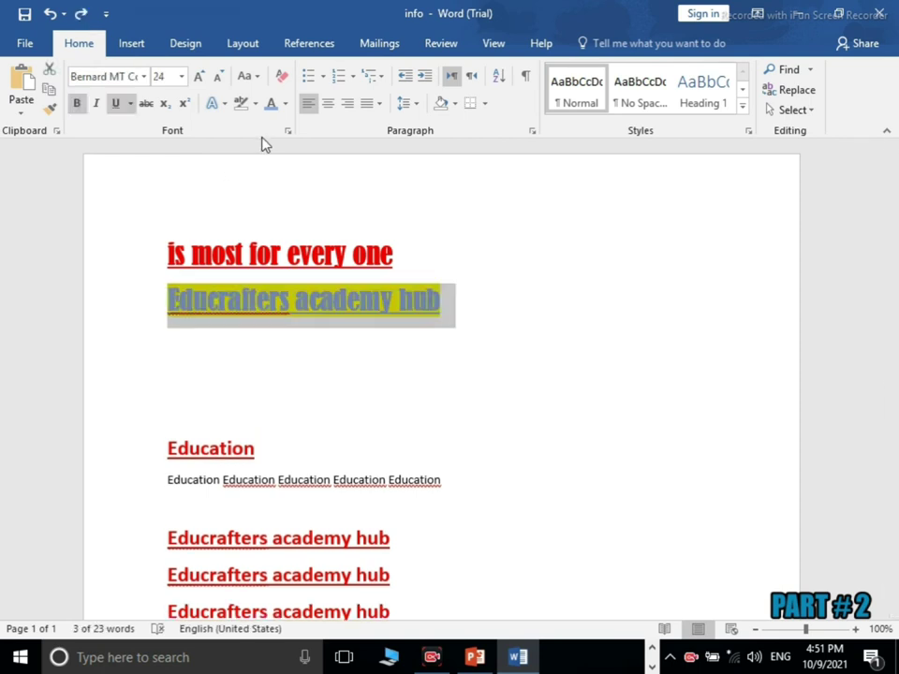
# - Undo back to the red heading and apply the gold text effect instead
pyautogui.hotkey('ctrl', 'z')
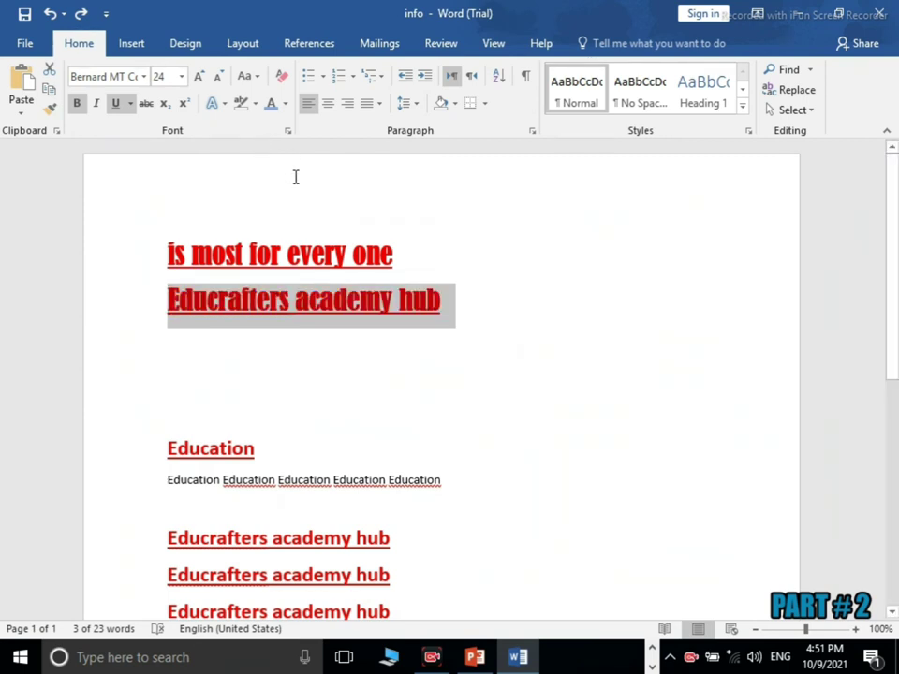
pyautogui.click(215, 108)
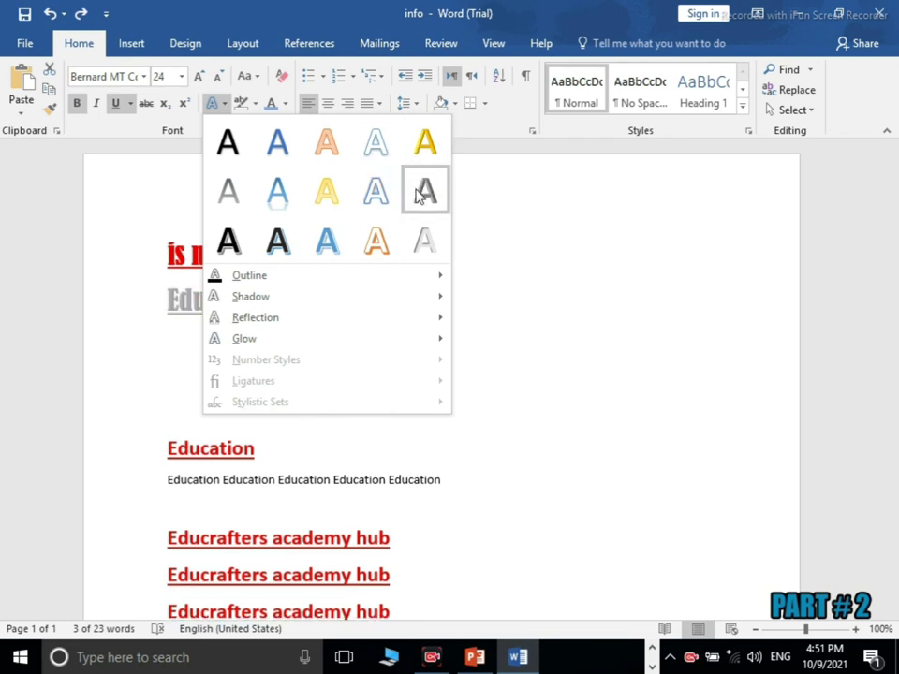
pyautogui.click(335, 197)
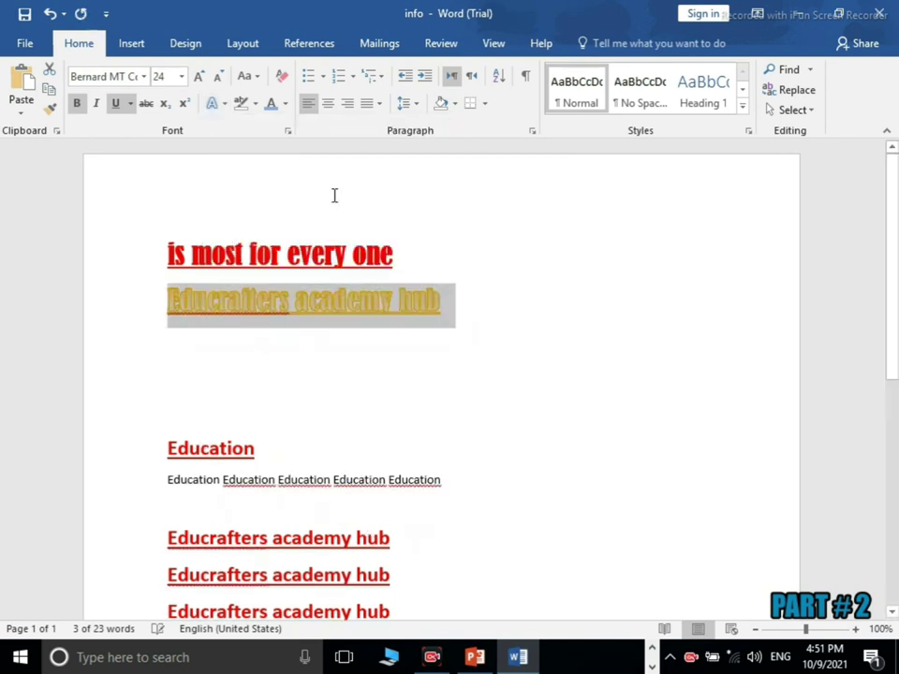
pyautogui.click(475, 321)
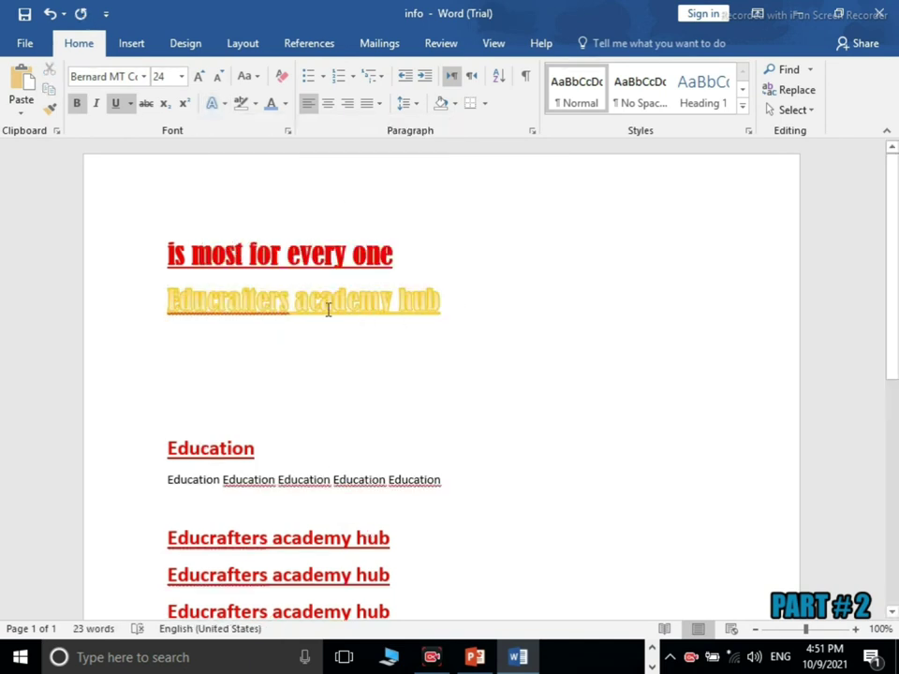
# - Give the gold heading letters a green text outline
pyautogui.click(132, 309)
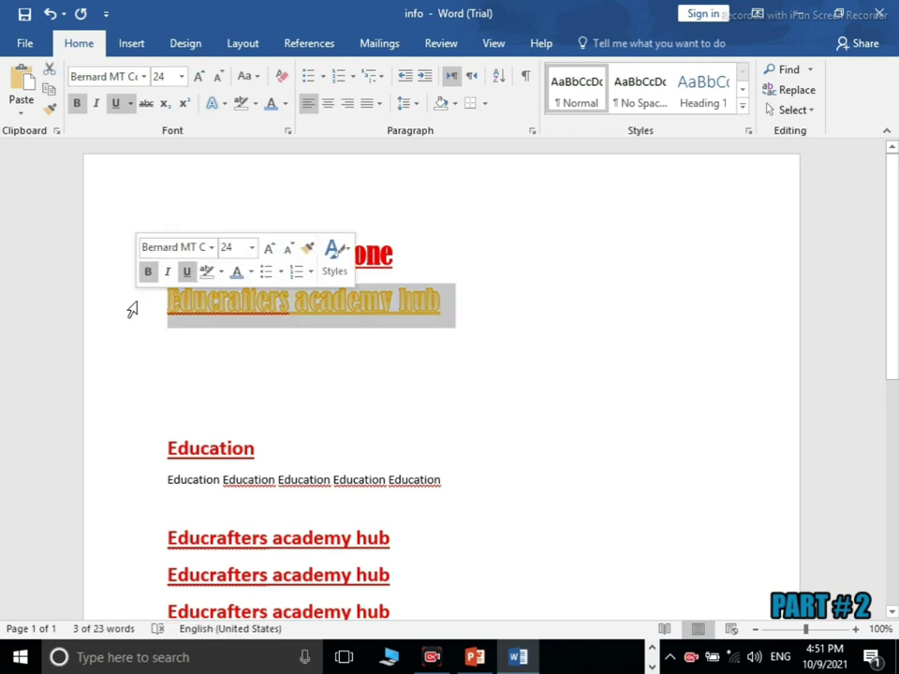
pyautogui.click(223, 108)
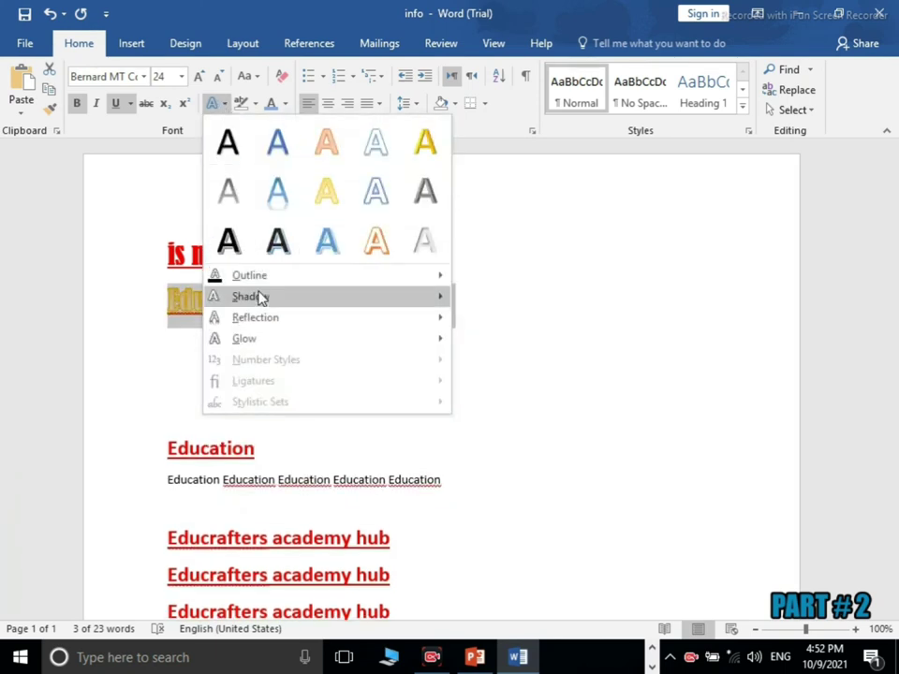
pyautogui.moveTo(249, 275)
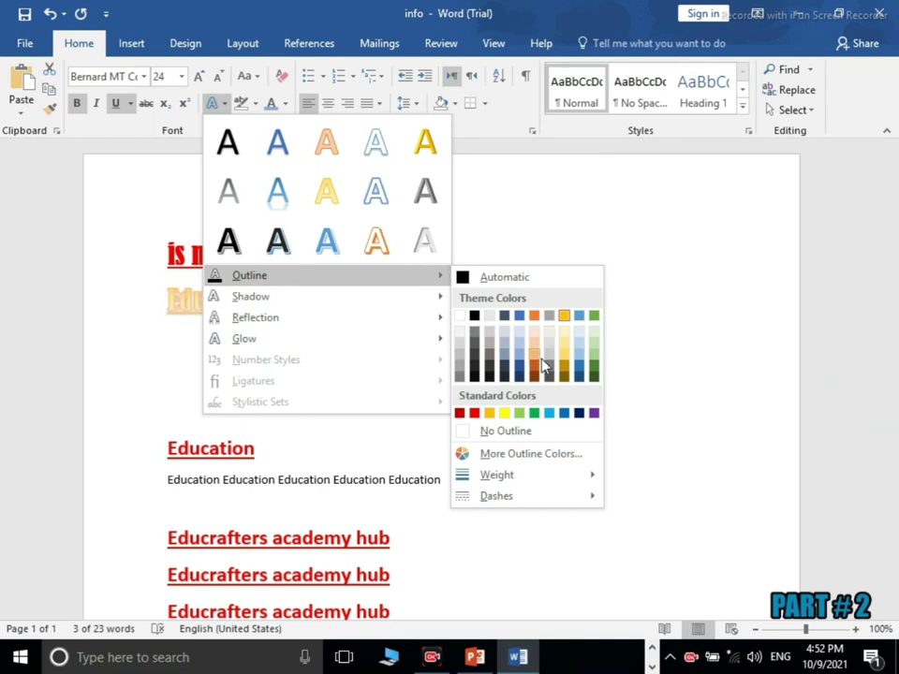
pyautogui.click(533, 413)
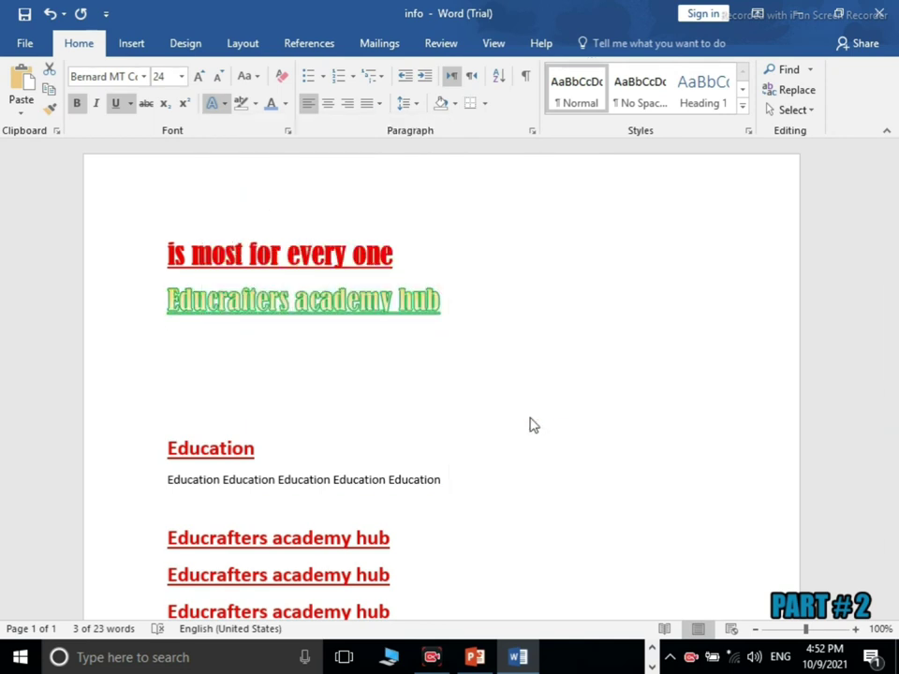
pyautogui.click(413, 361)
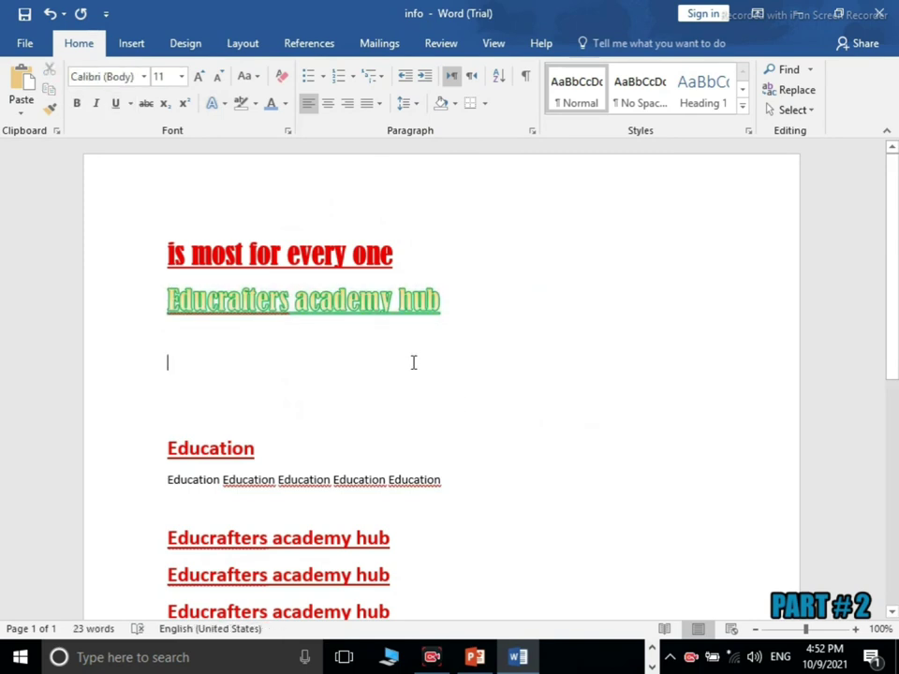
pyautogui.click(128, 310)
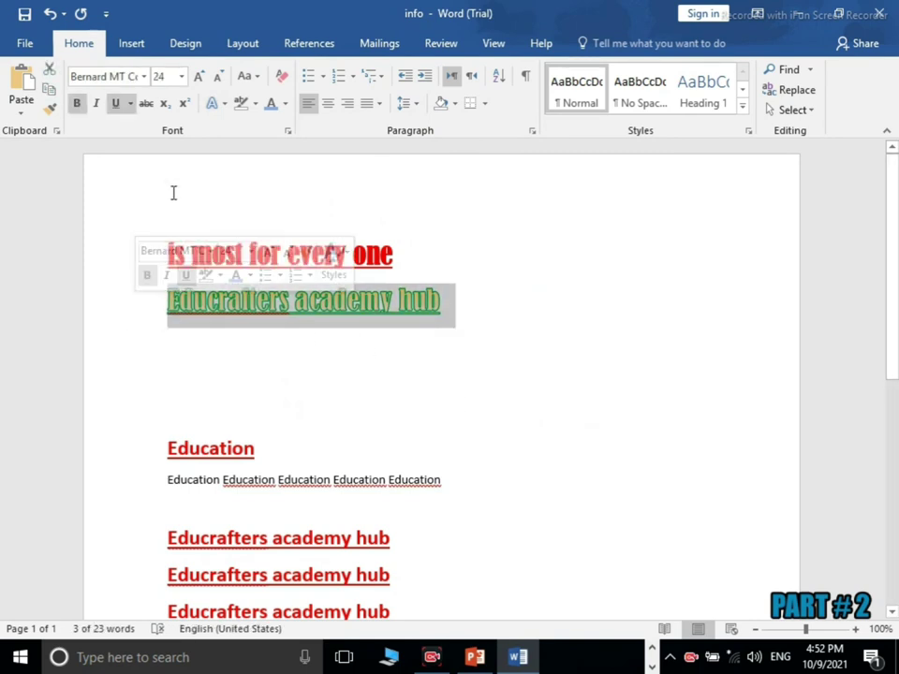
# - Recolour the green-outlined heading with a gold theme font colour
pyautogui.click(215, 104)
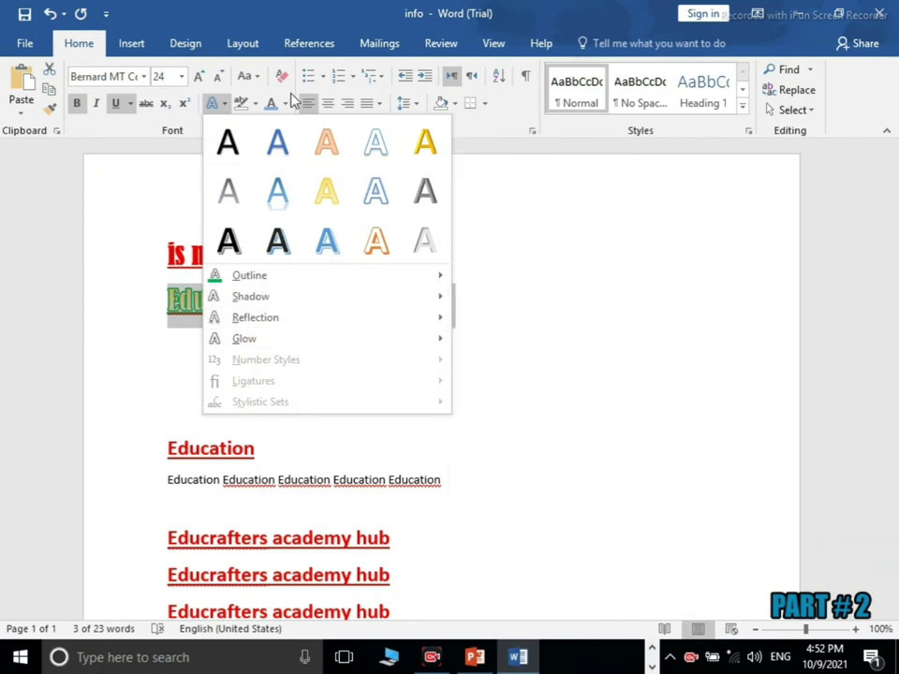
pyautogui.click(284, 103)
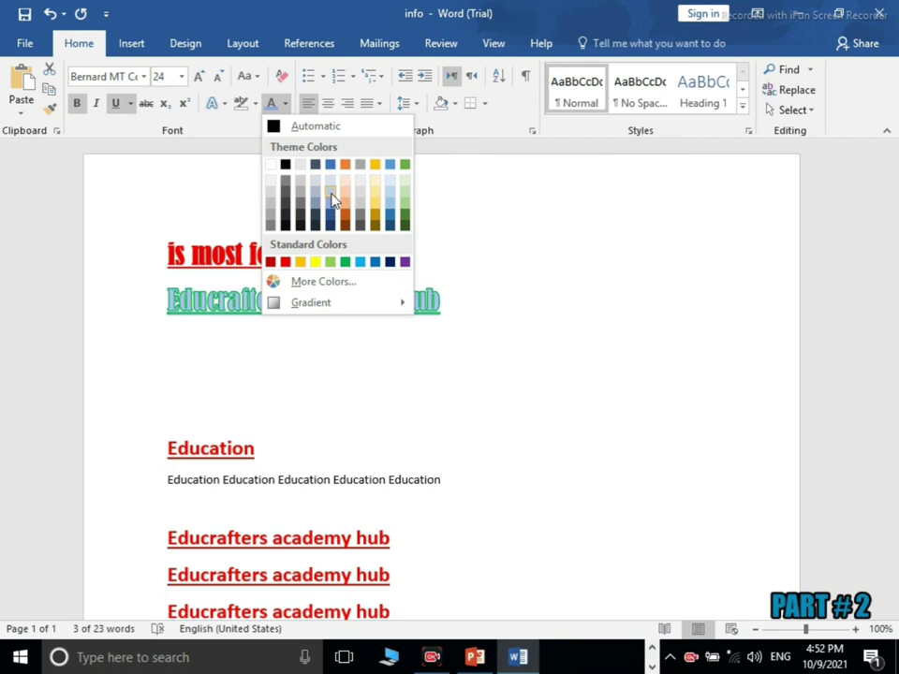
pyautogui.click(379, 208)
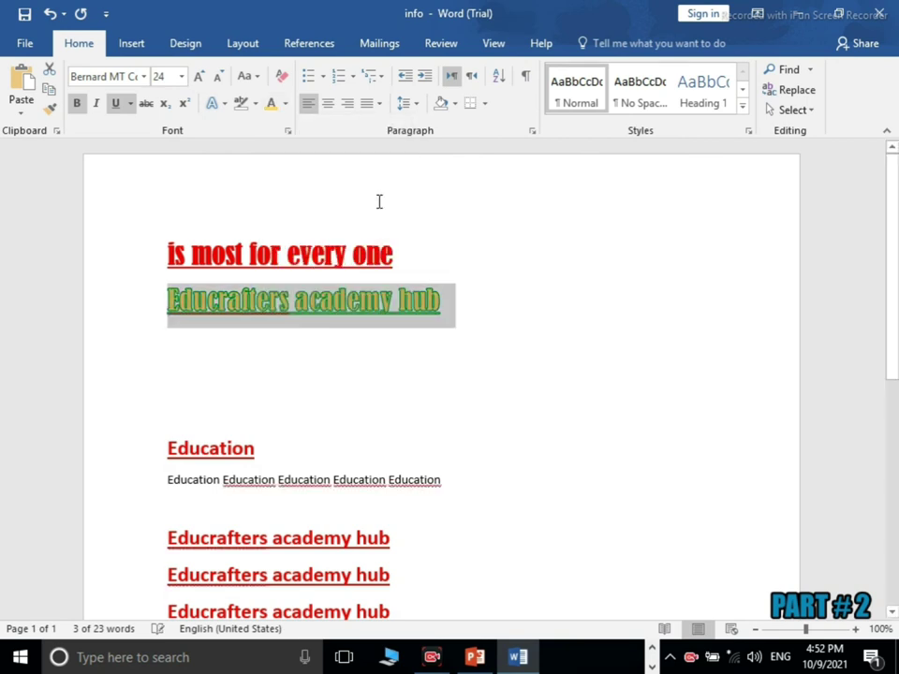
# - Add a perspective shadow behind the heading
pyautogui.click(222, 103)
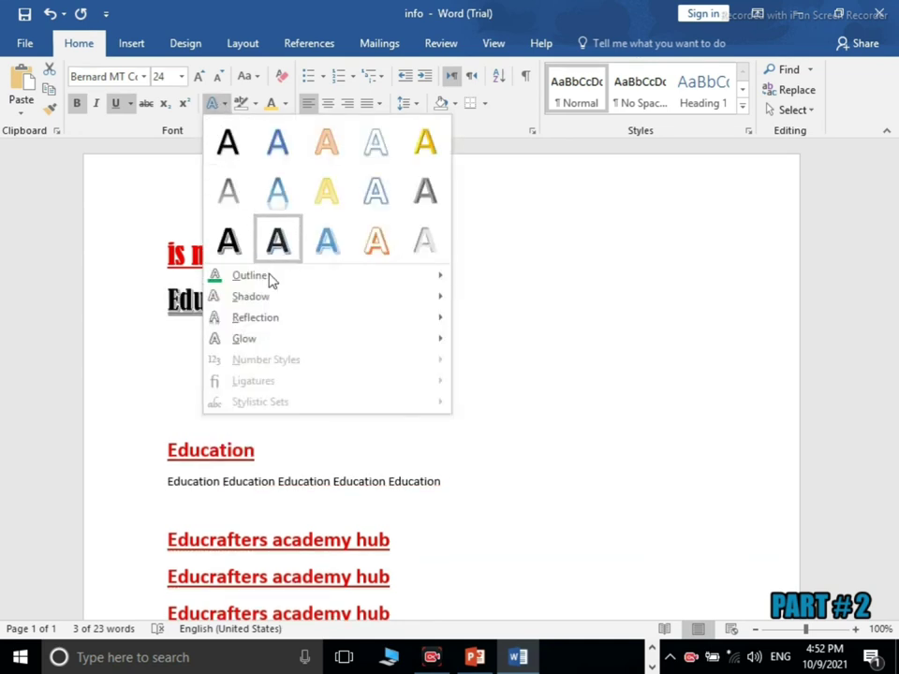
pyautogui.moveTo(250, 296)
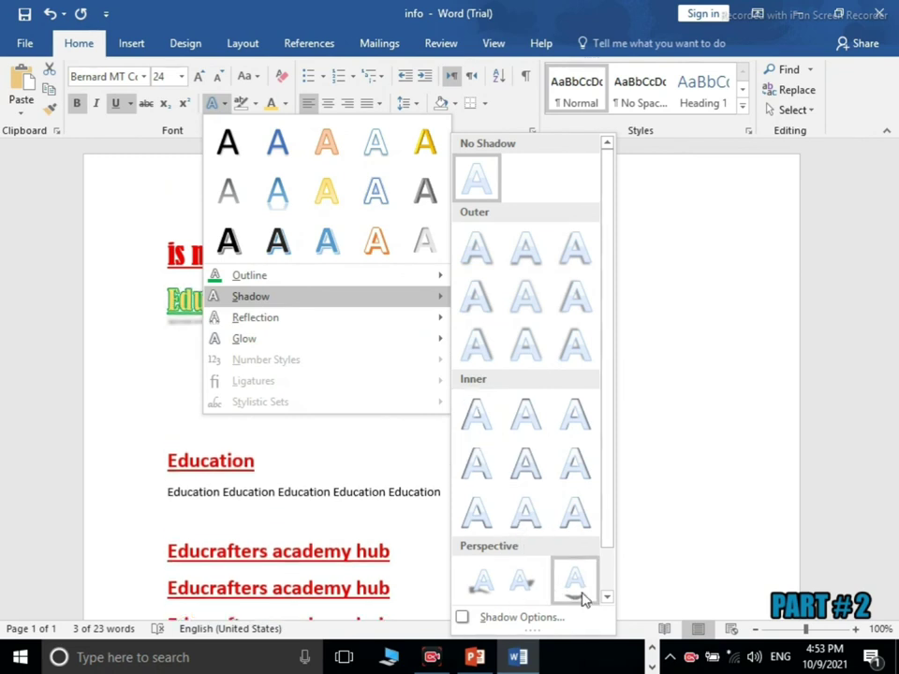
pyautogui.click(525, 582)
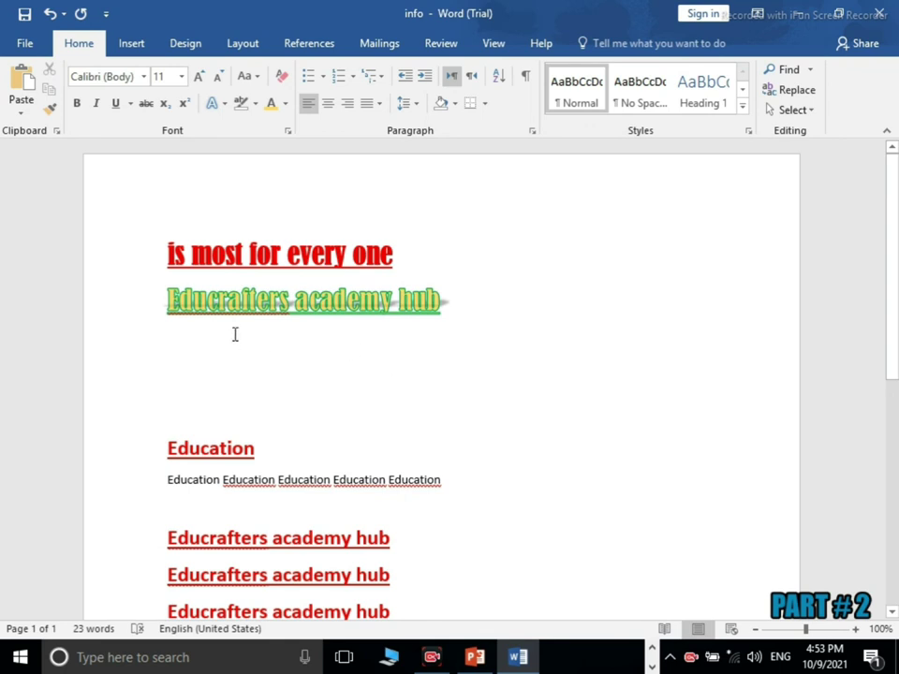
pyautogui.click(132, 313)
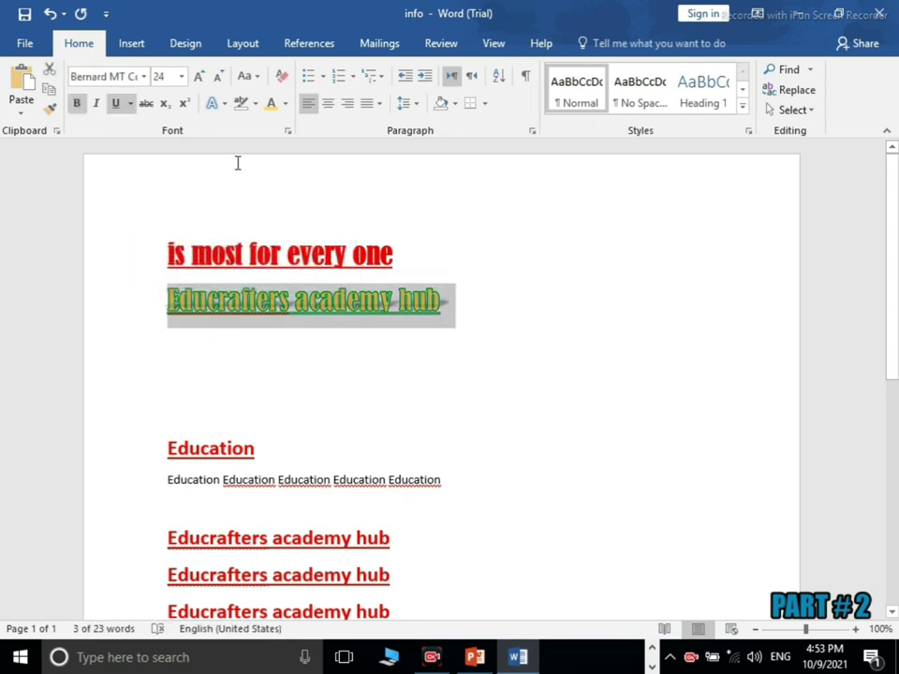
# - Apply a mirrored reflection variation beneath the Educrafters academy hub heading
pyautogui.click(225, 105)
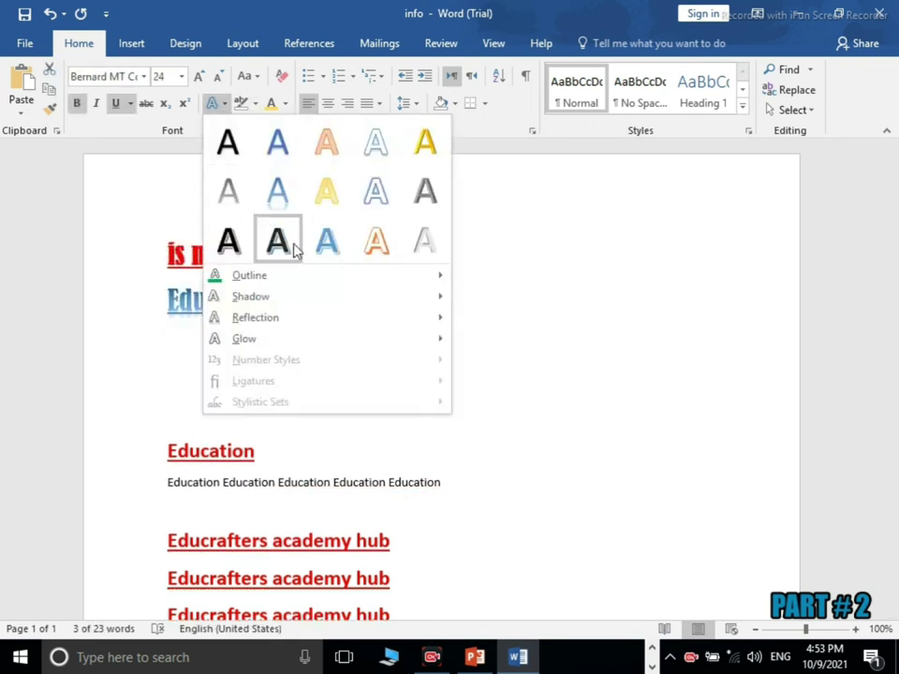
pyautogui.moveTo(255, 318)
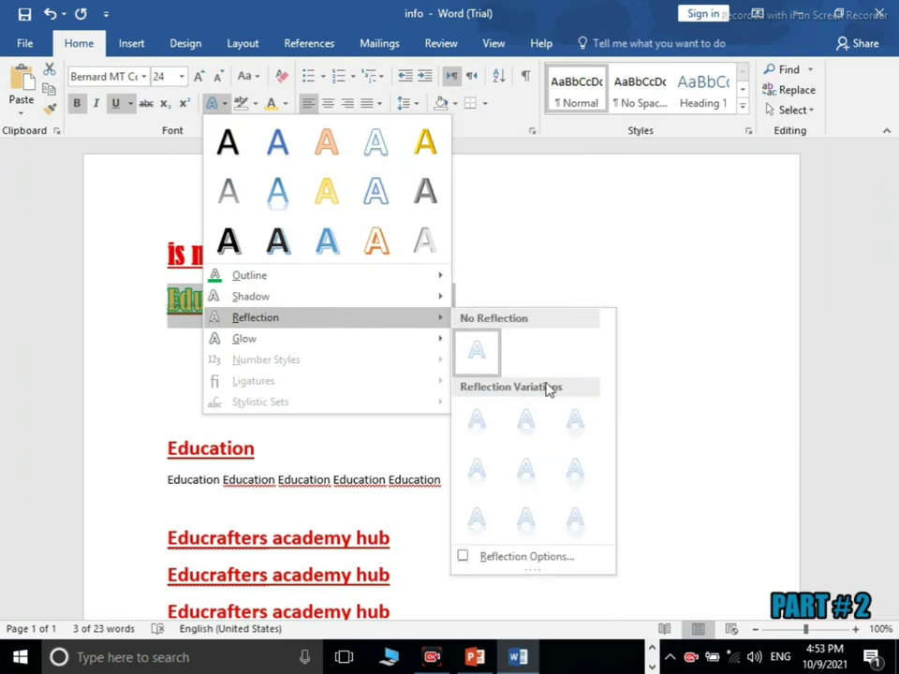
pyautogui.click(574, 520)
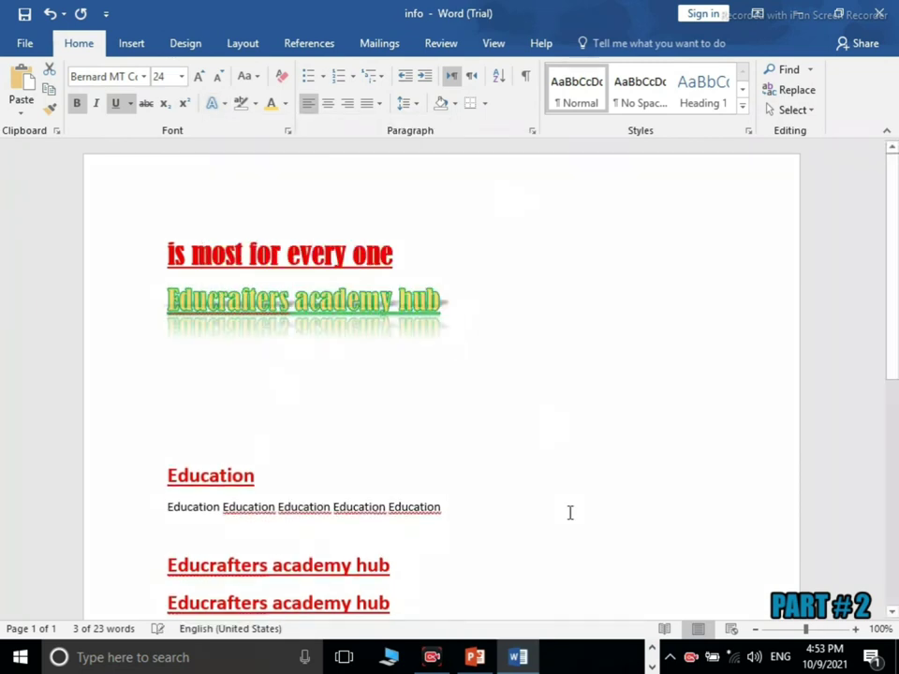
pyautogui.click(597, 373)
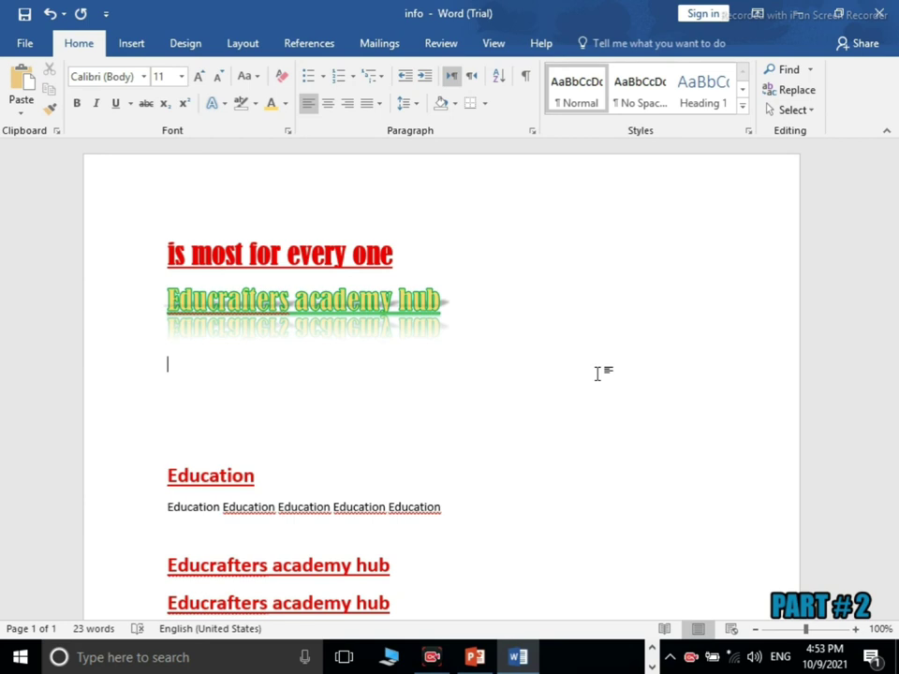
# - Surround the Educrafters academy hub heading with a gold glow variation
pyautogui.click(133, 309)
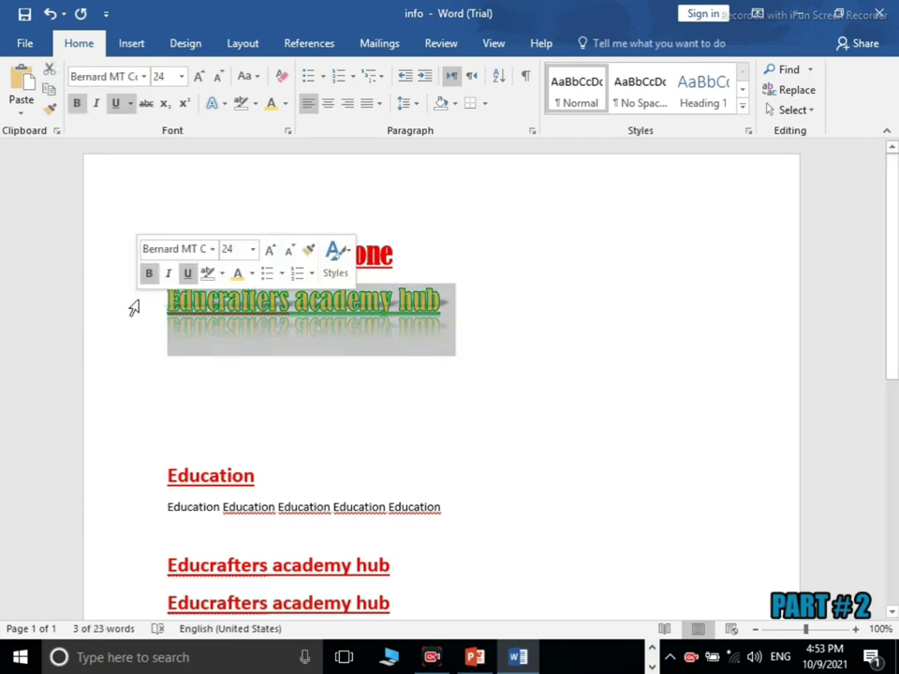
pyautogui.click(226, 105)
pyautogui.moveTo(246, 339)
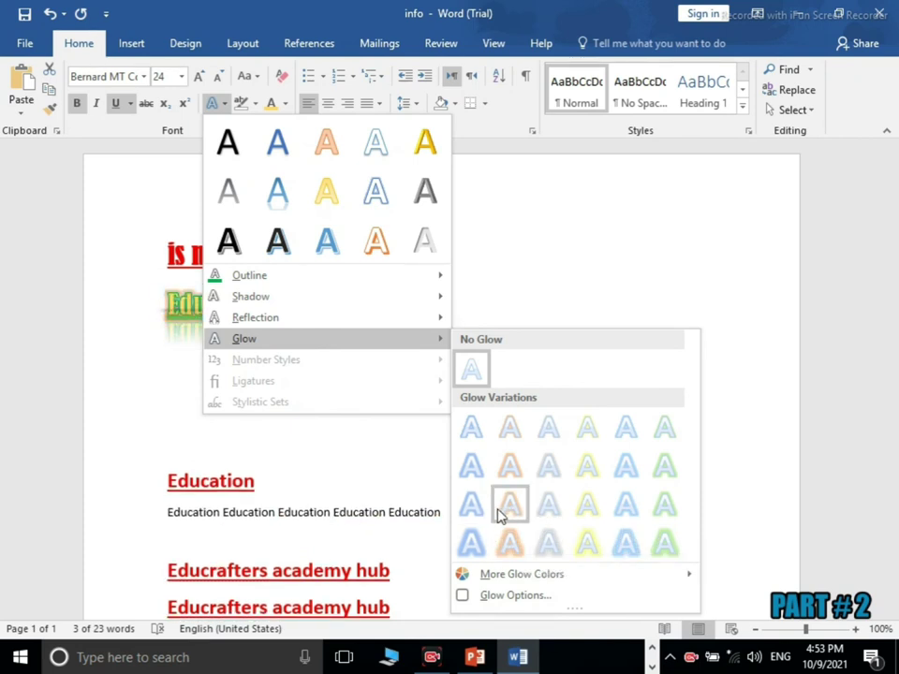
pyautogui.click(588, 545)
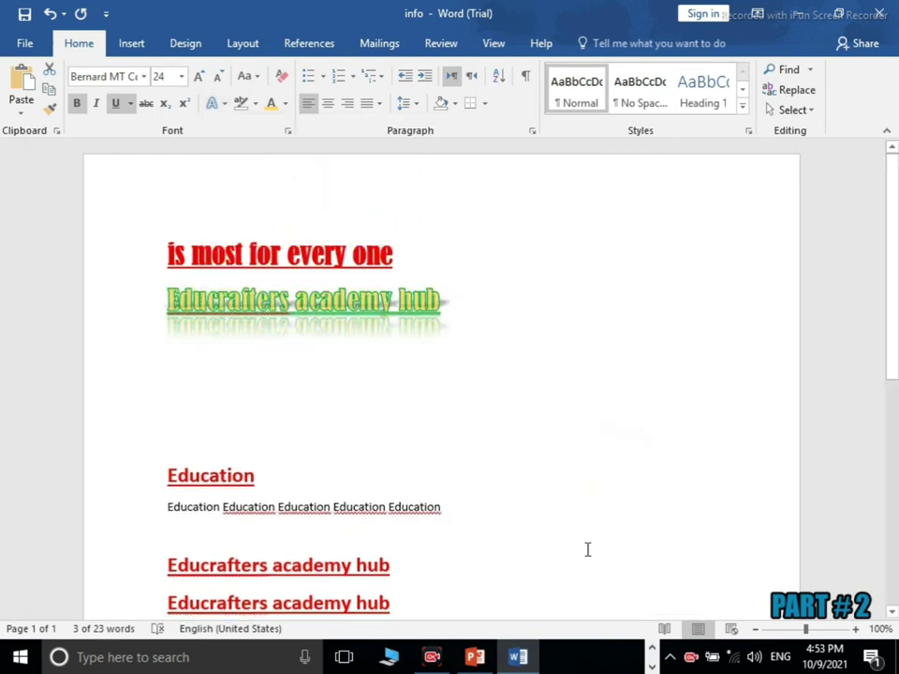
pyautogui.click(503, 344)
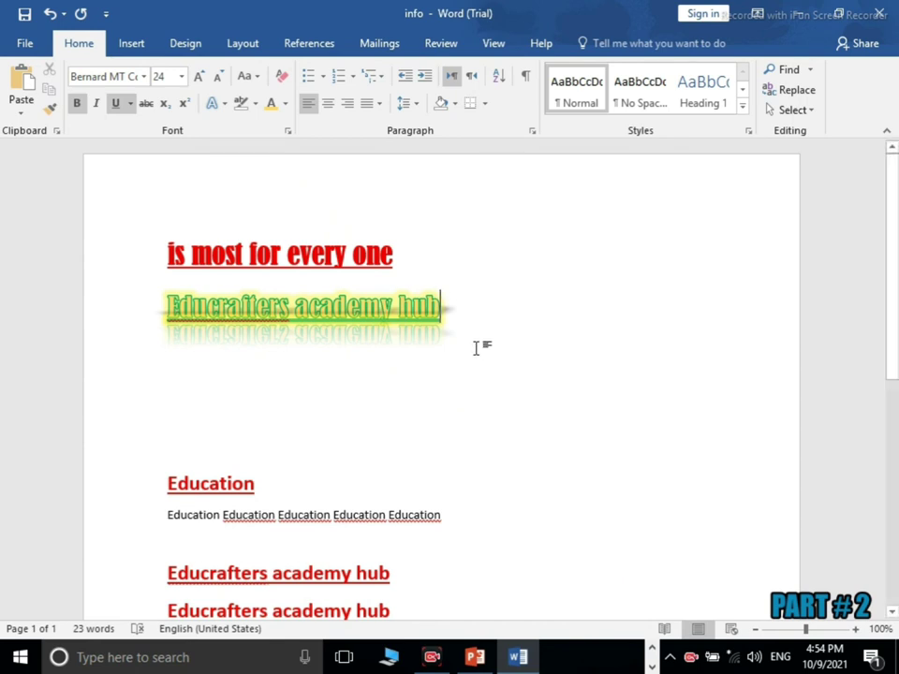
# - Type H2O on a new line below the heading and select it
pyautogui.press('Return')
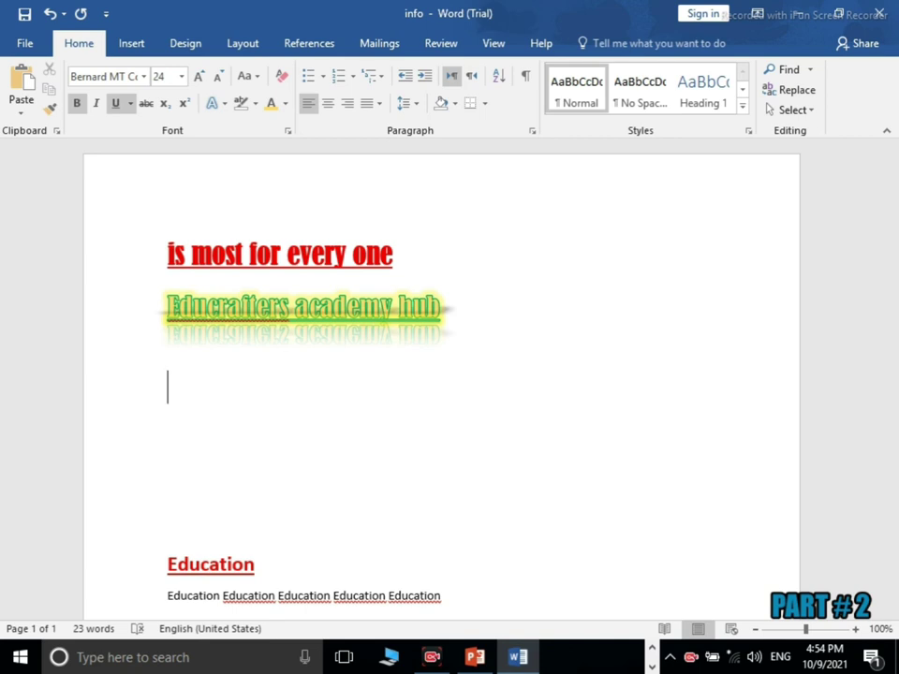
pyautogui.write('h')
pyautogui.press('BackSpace')
pyautogui.write('H2O')
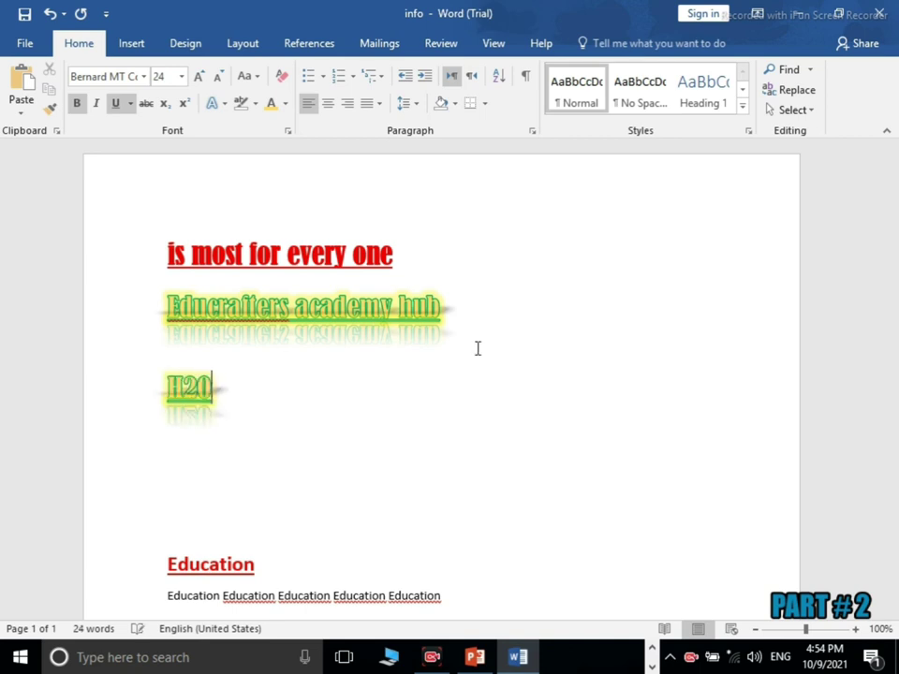
pyautogui.hotkey('shift', 'Left')
pyautogui.hotkey('shift', 'Left')
pyautogui.hotkey('shift', 'Left')
pyautogui.hotkey('shift', 'Left')
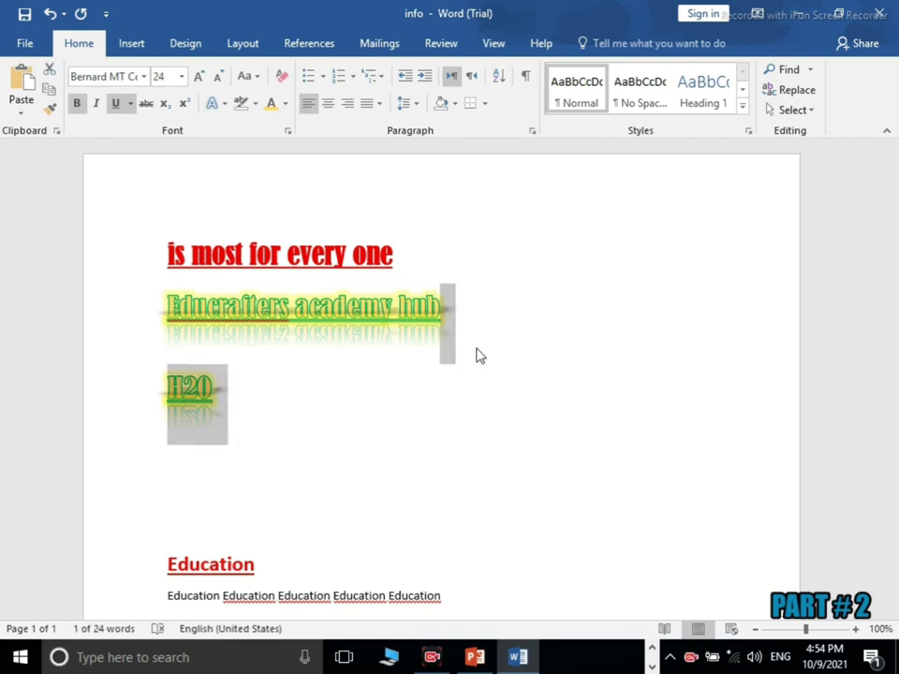
pyautogui.hotkey('shift', 'Right')
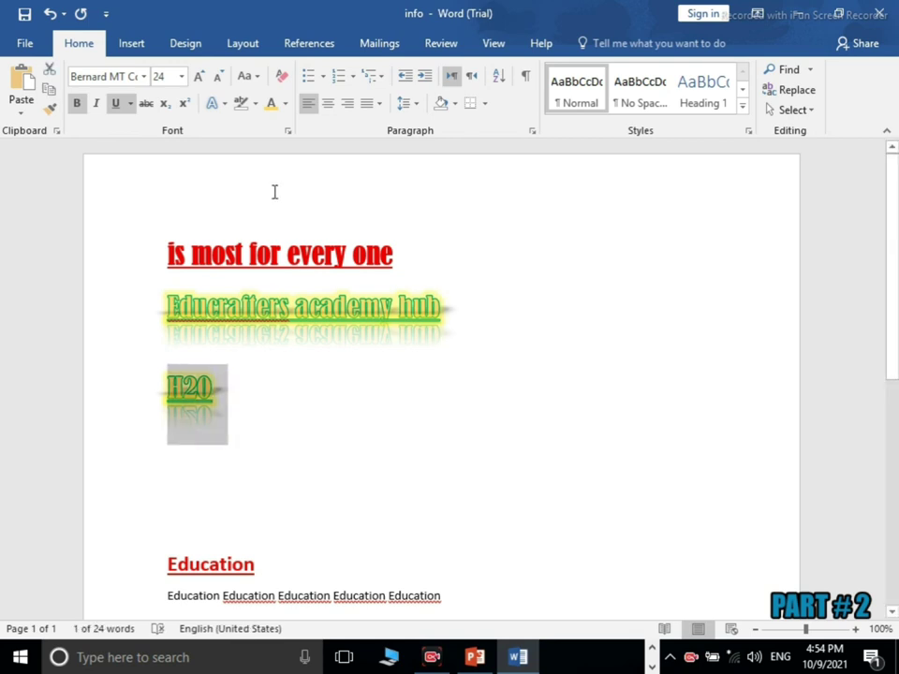
# - Clear all formatting from H2O and grow it to 36 pt
pyautogui.click(278, 79)
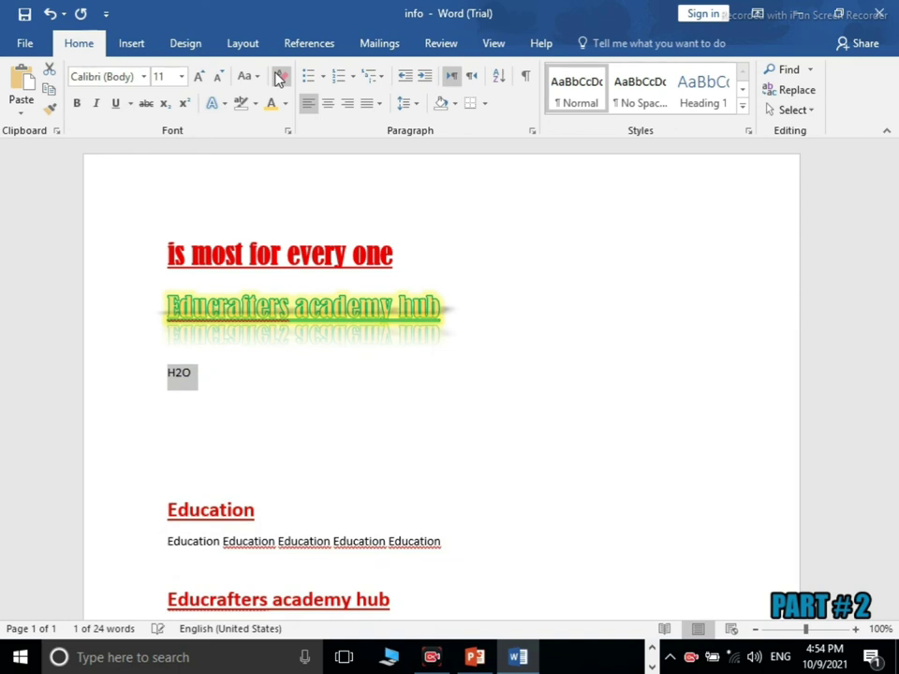
pyautogui.doubleClick(196, 79)
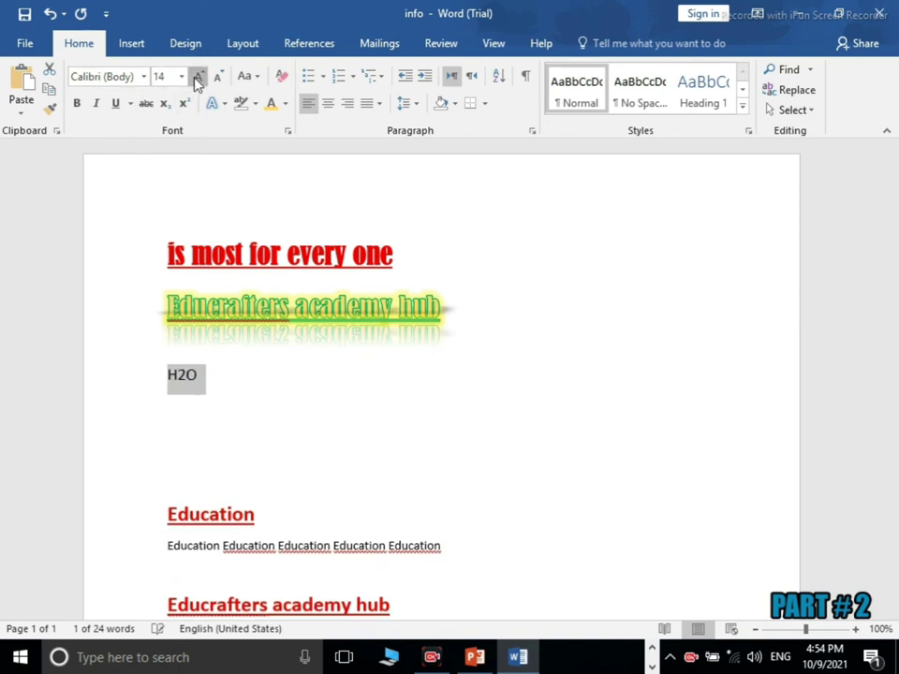
pyautogui.click(197, 79)
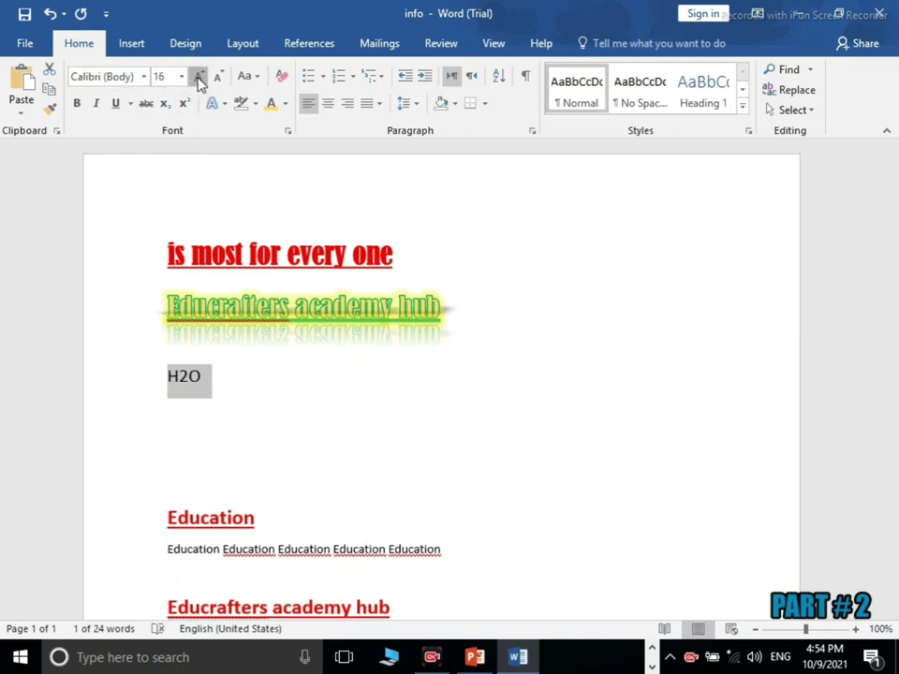
pyautogui.click(197, 79)
pyautogui.tripleClick(197, 79)
pyautogui.doubleClick(196, 79)
pyautogui.click(196, 79)
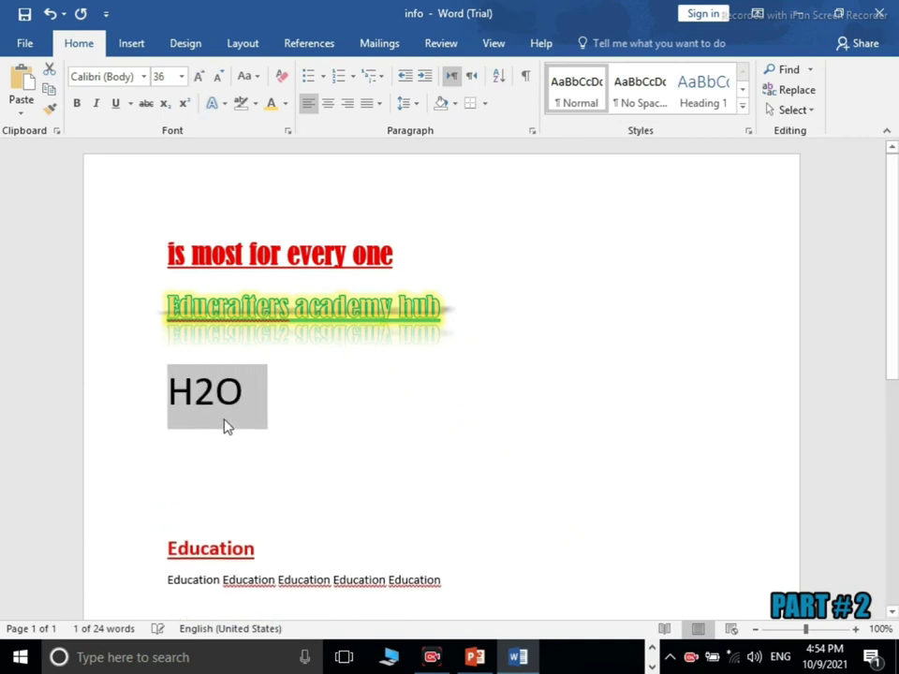
pyautogui.click(194, 394)
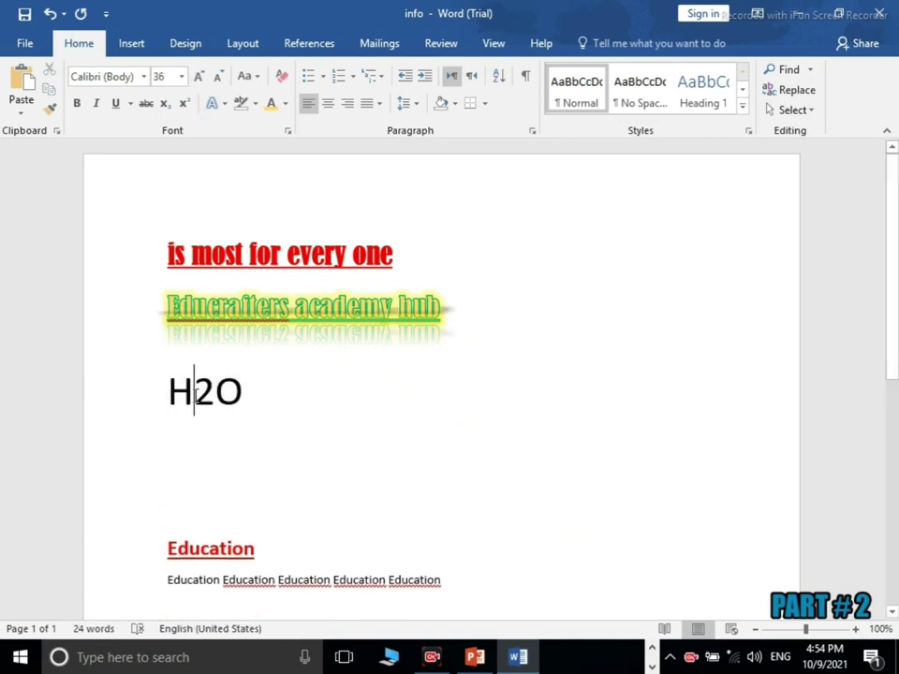
# - Make the 2 in H2O subscript so it reads H₂O
pyautogui.moveTo(194, 394); pyautogui.dragTo(216, 393)
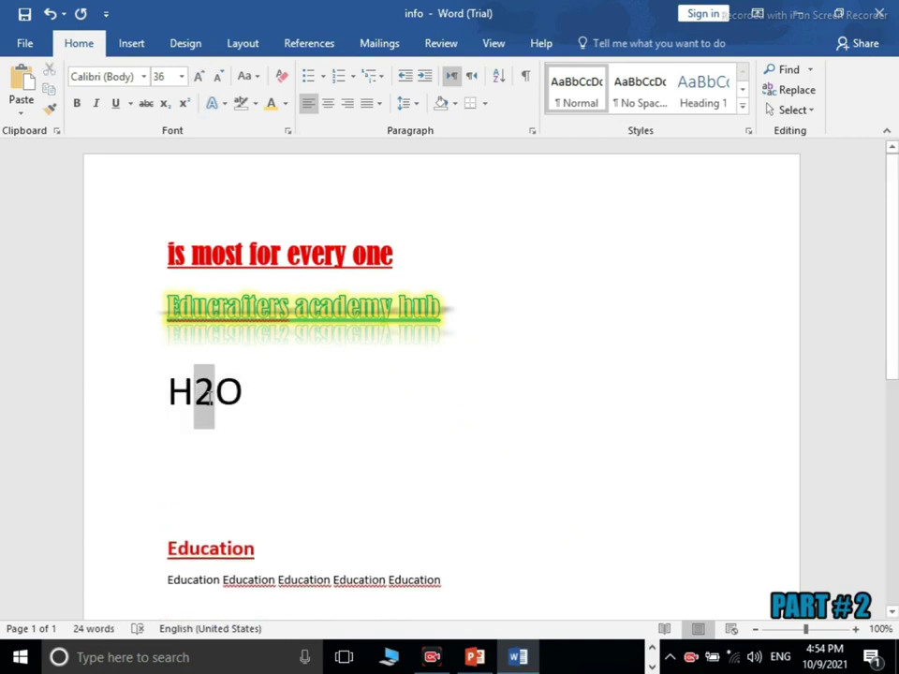
pyautogui.click(165, 105)
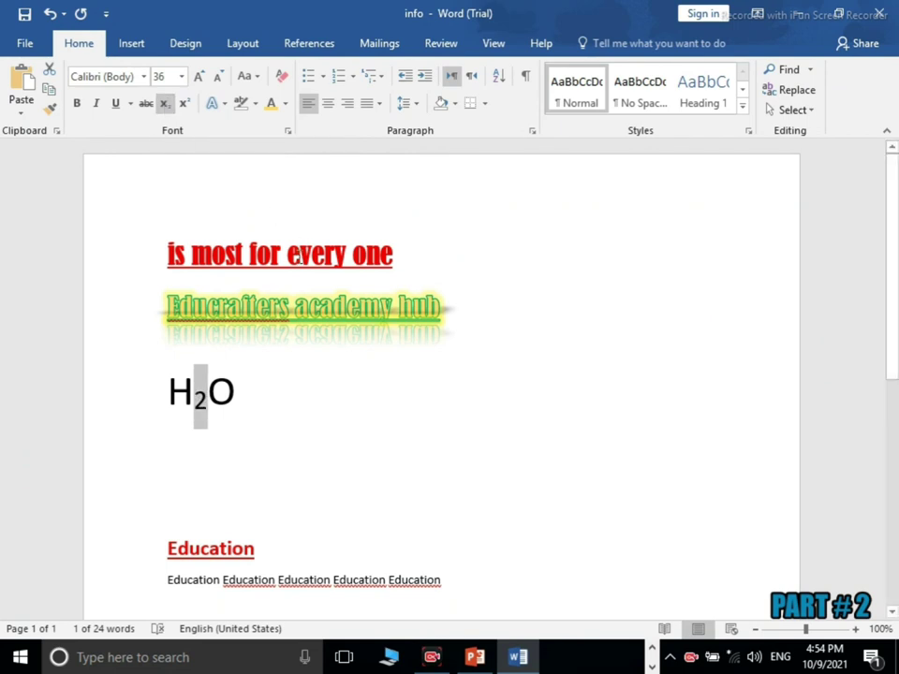
pyautogui.click(280, 401)
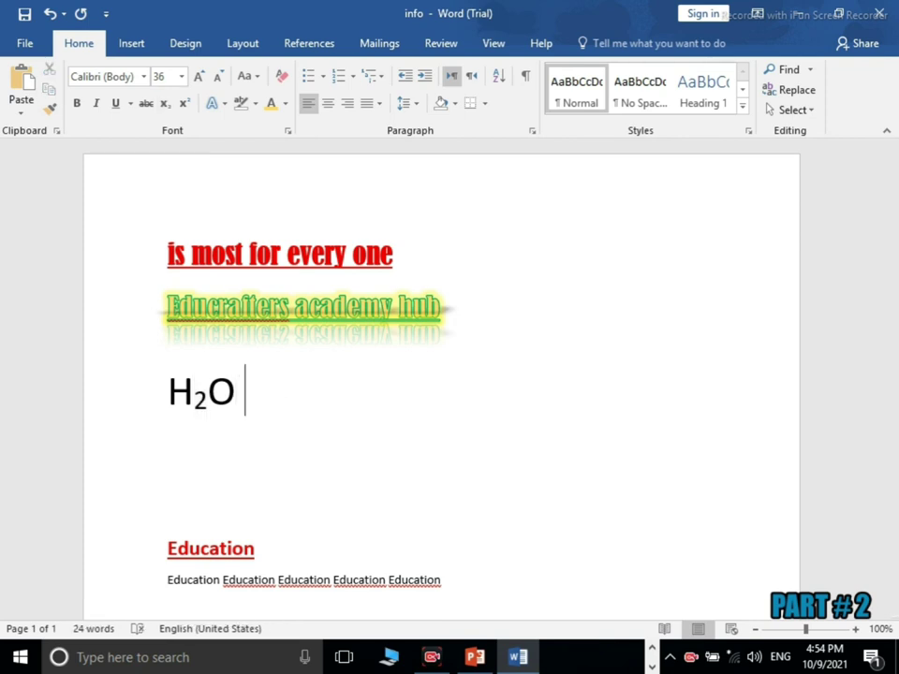
# - Type X2 after H₂O and raise its 2 to superscript, giving X²
pyautogui.write('x')
pyautogui.press('BackSpace')
pyautogui.write('X2')
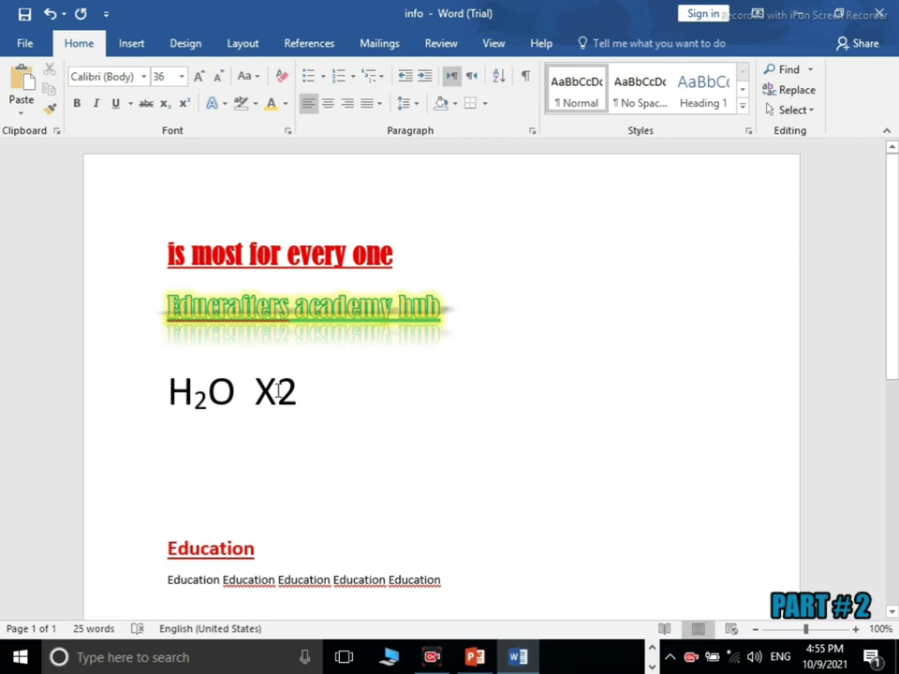
pyautogui.moveTo(278, 394); pyautogui.dragTo(297, 395)
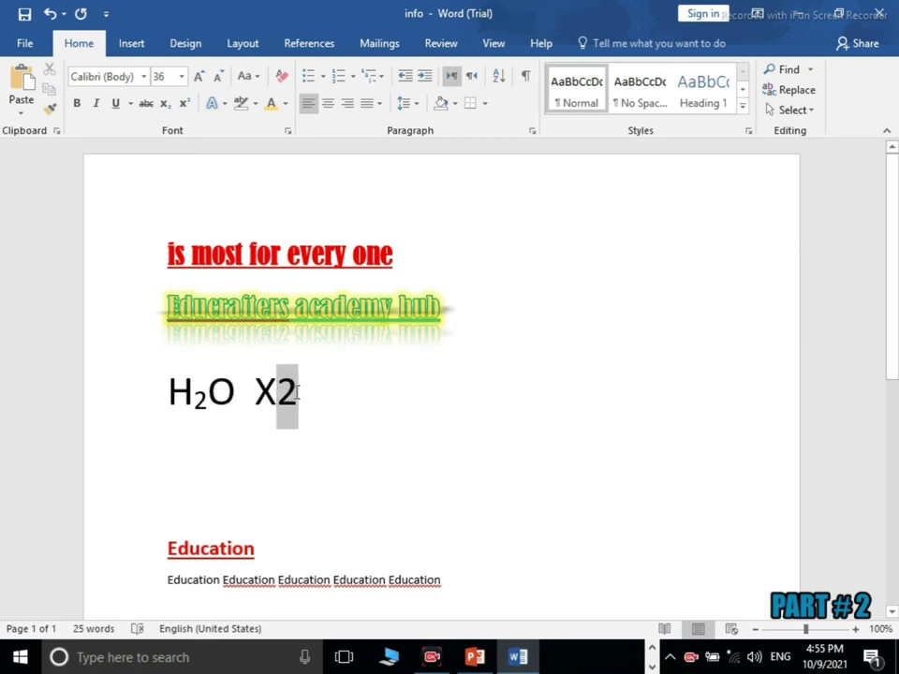
pyautogui.click(185, 106)
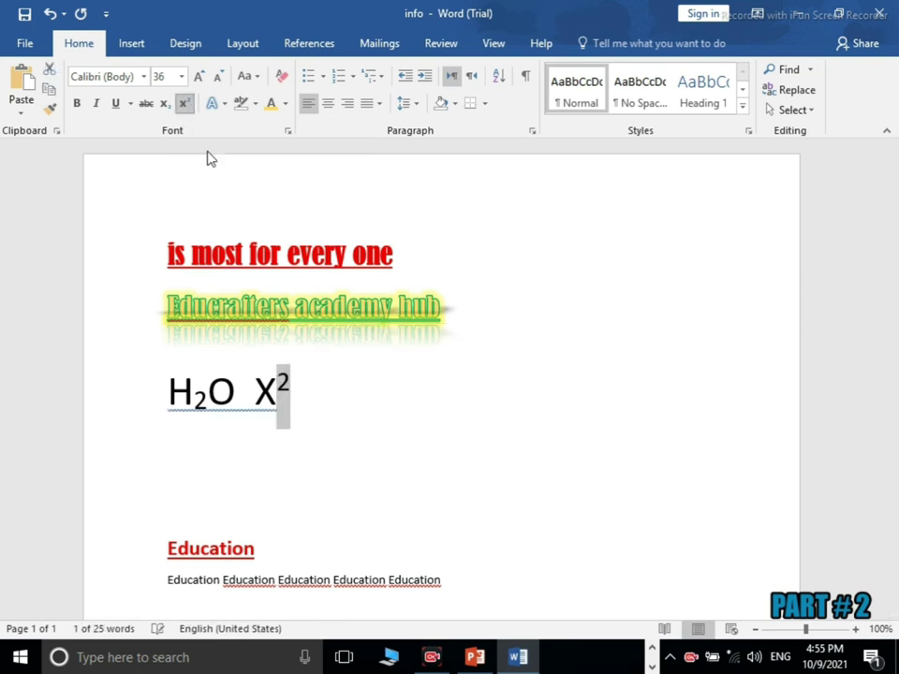
pyautogui.click(348, 416)
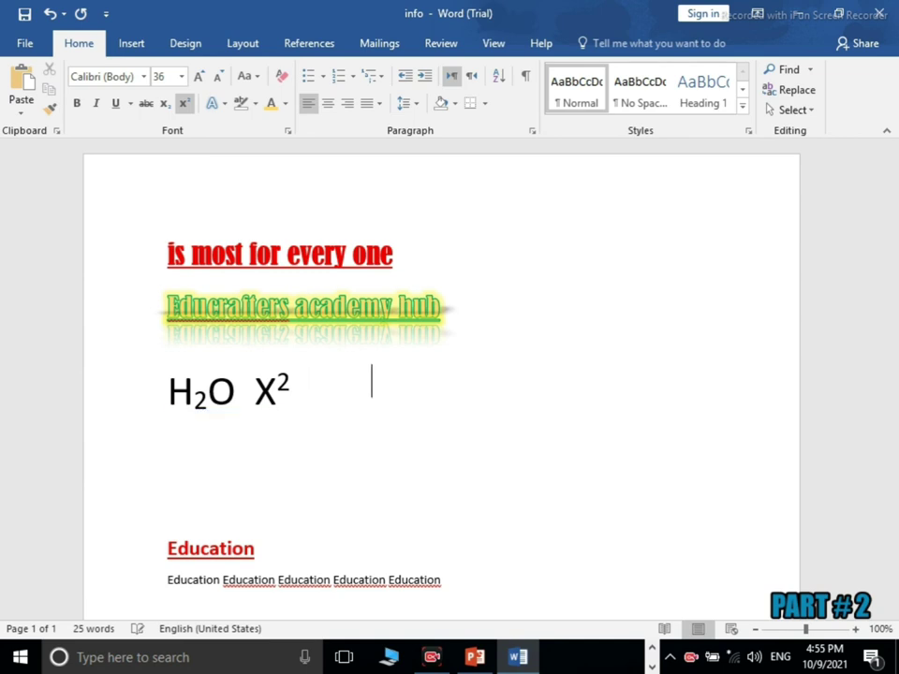
# - On a new line below H₂O X², type 3RD with the RD as superscript
pyautogui.press('Return')
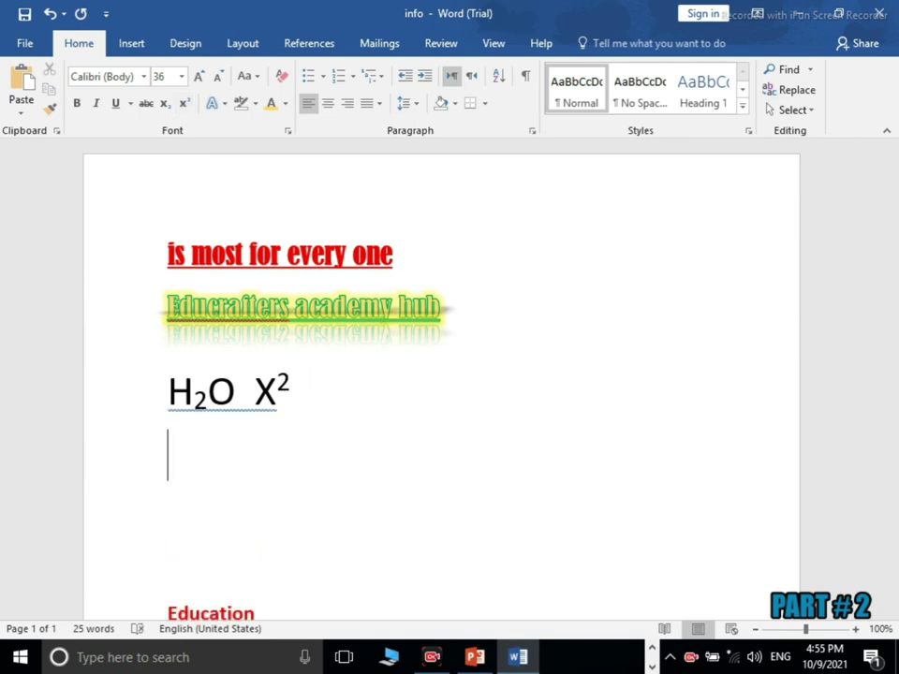
pyautogui.write('3')
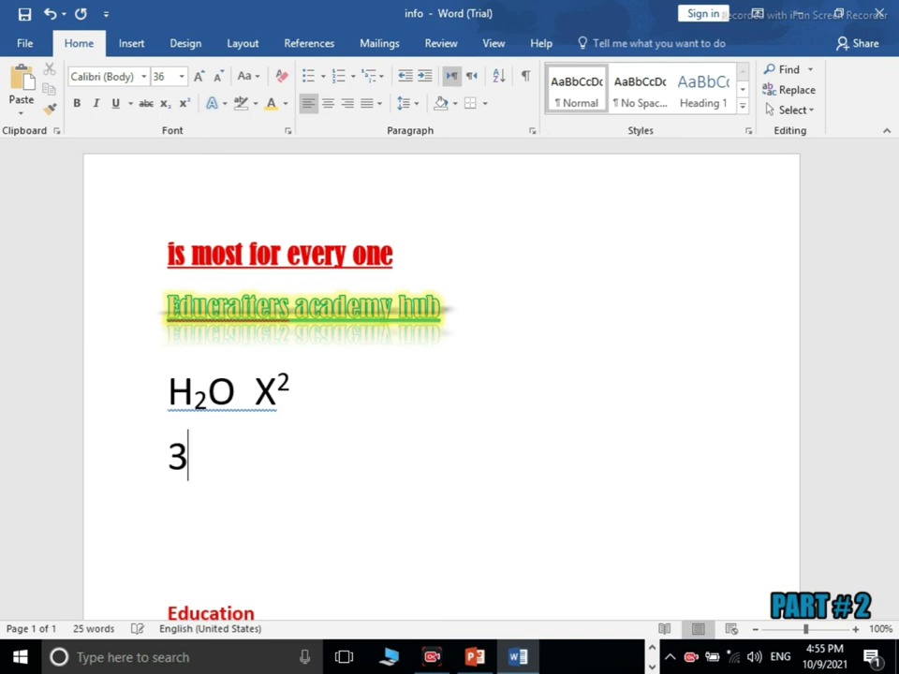
pyautogui.write('R')
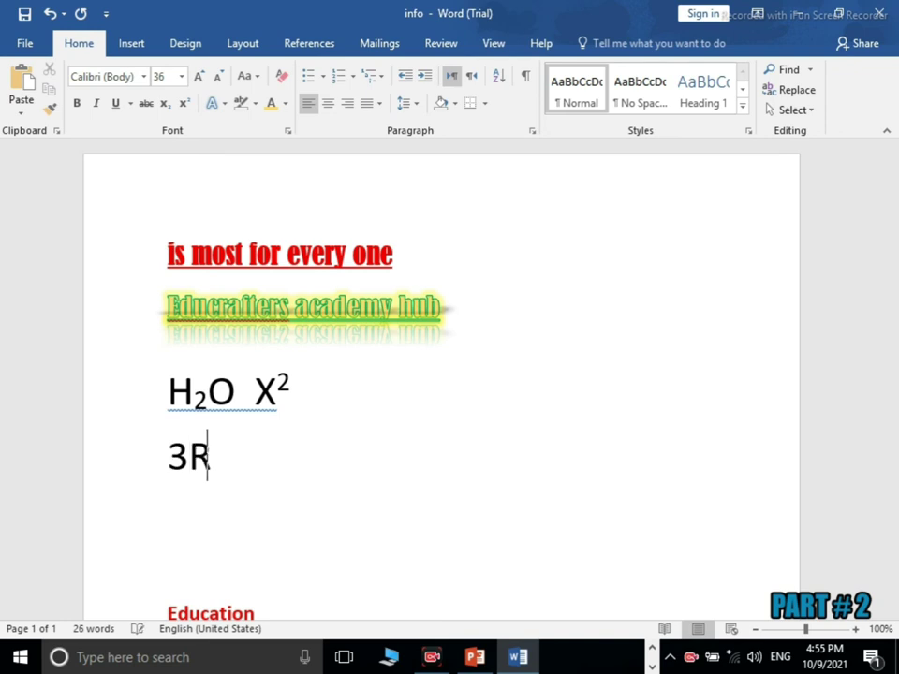
pyautogui.write('D')
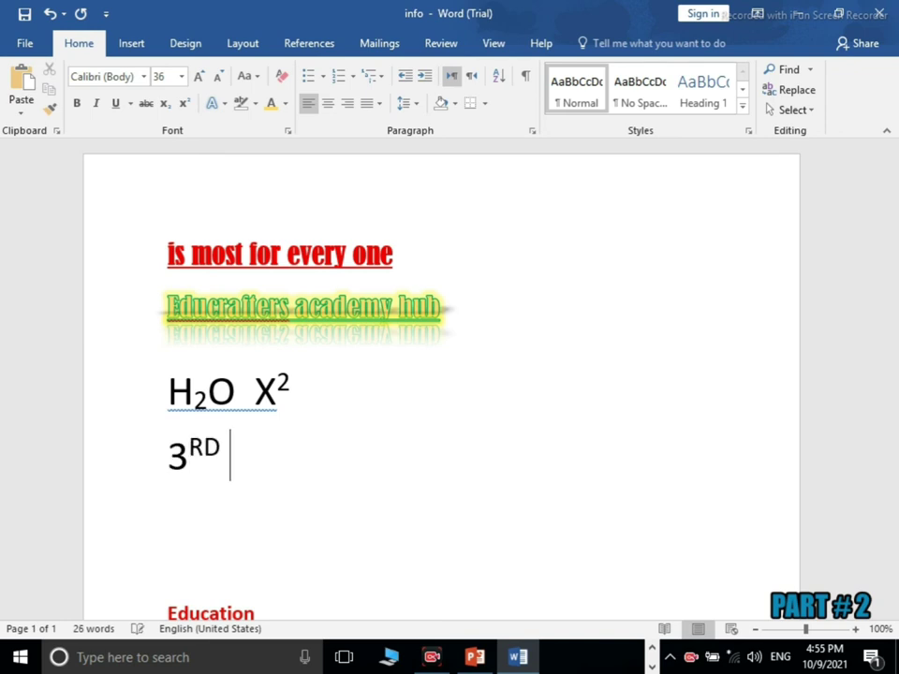